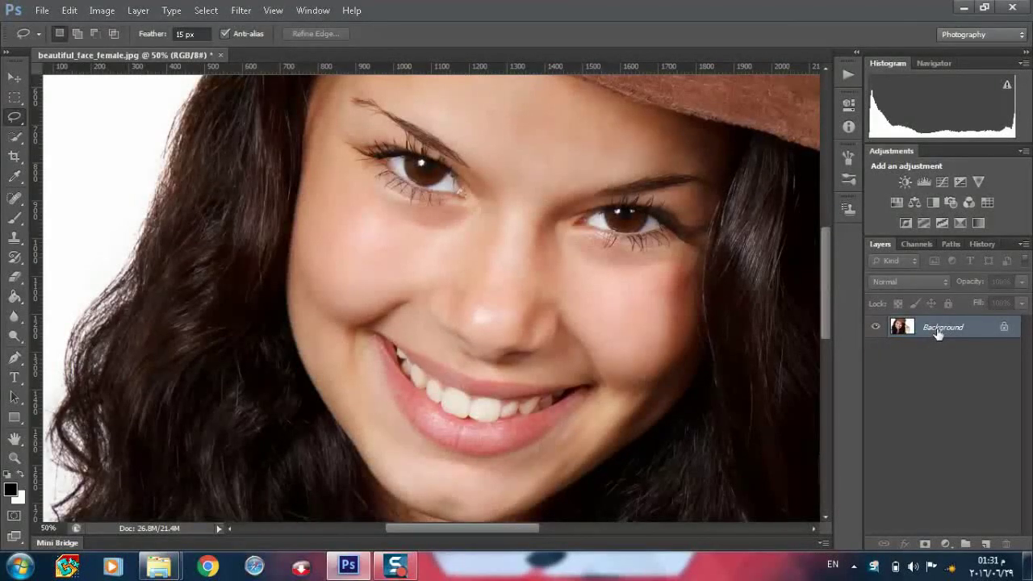
Duplicate the Background layer twice, naming the copies 'texture' and 'details'.
right_click(938, 329)
left_click(928, 364)
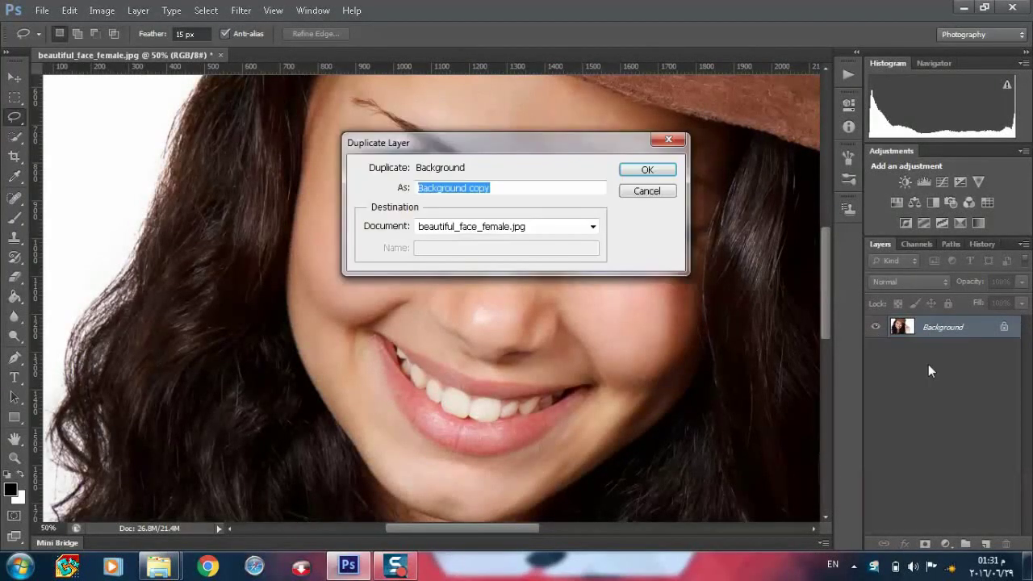
type("te")
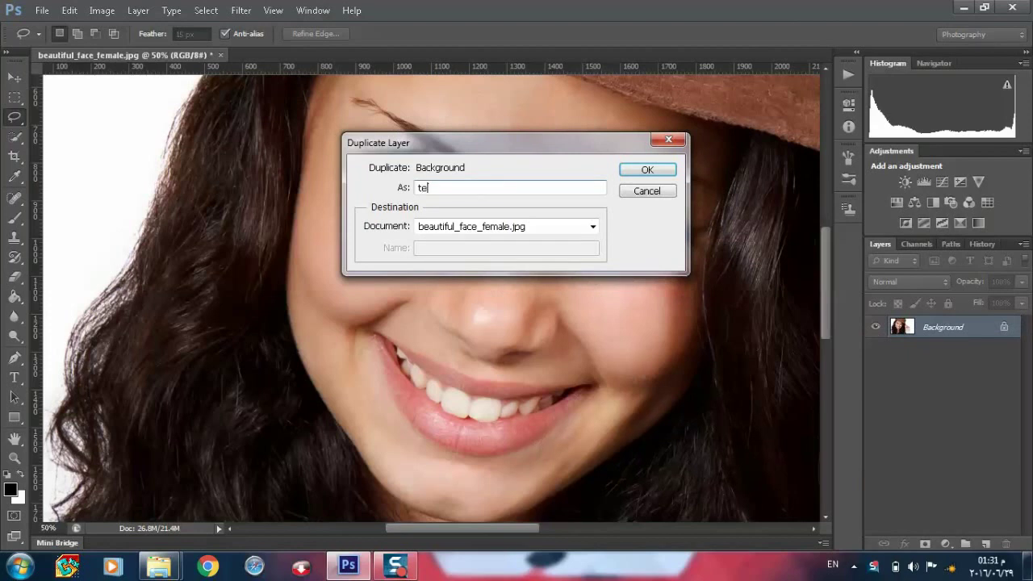
type("xture")
key("Return")
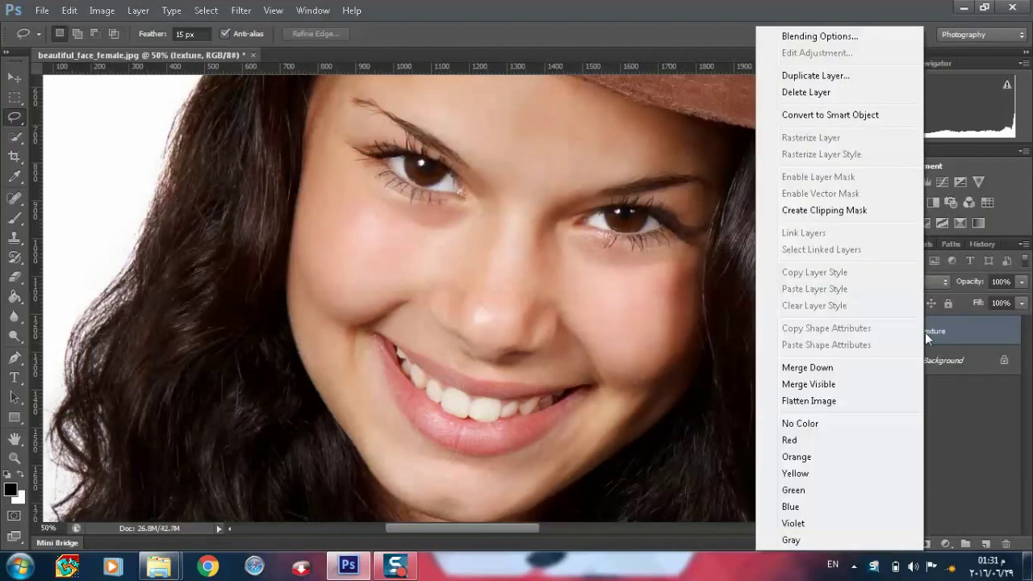
right_click(925, 337)
left_click(813, 76)
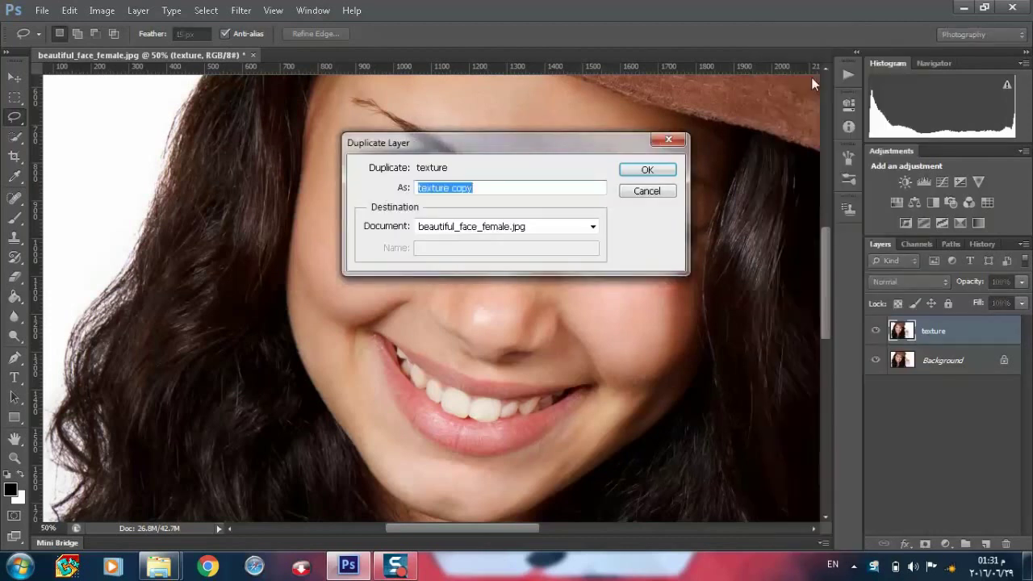
type("det")
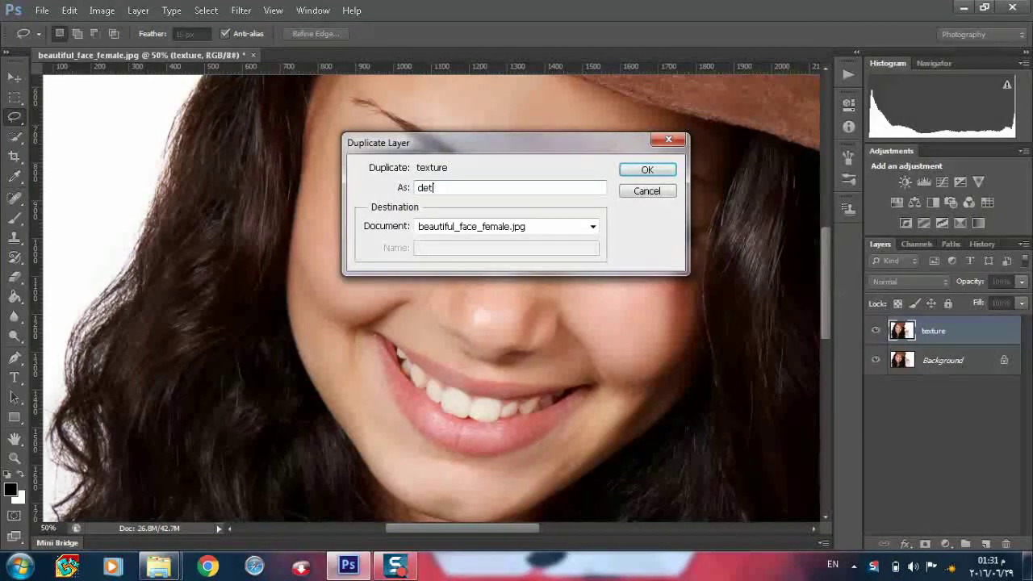
type("ai")
type("ls")
key("Return")
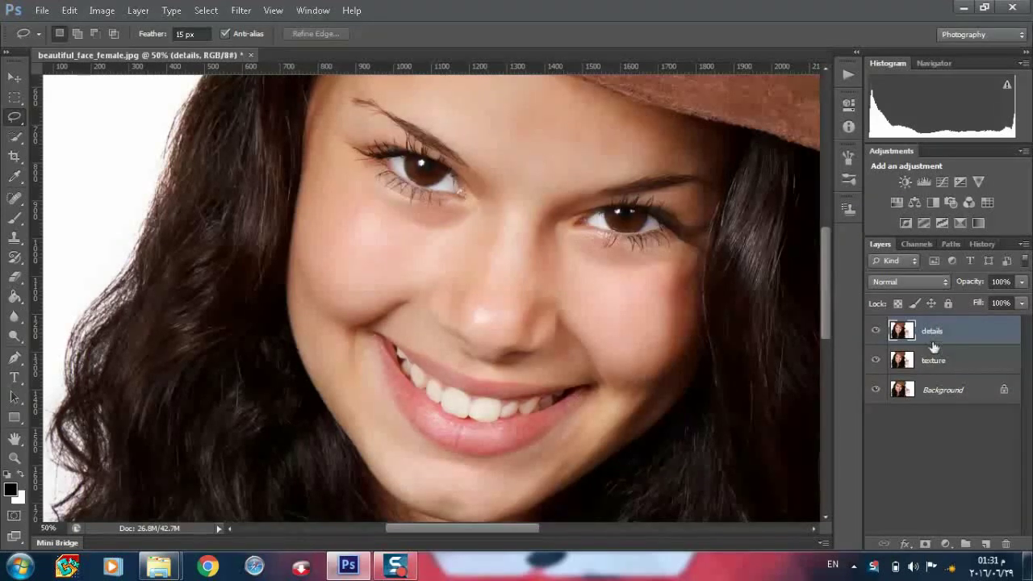
Group the texture and details layers into a group named 'retouch' and expand it.
left_click(934, 360, "ctrl")
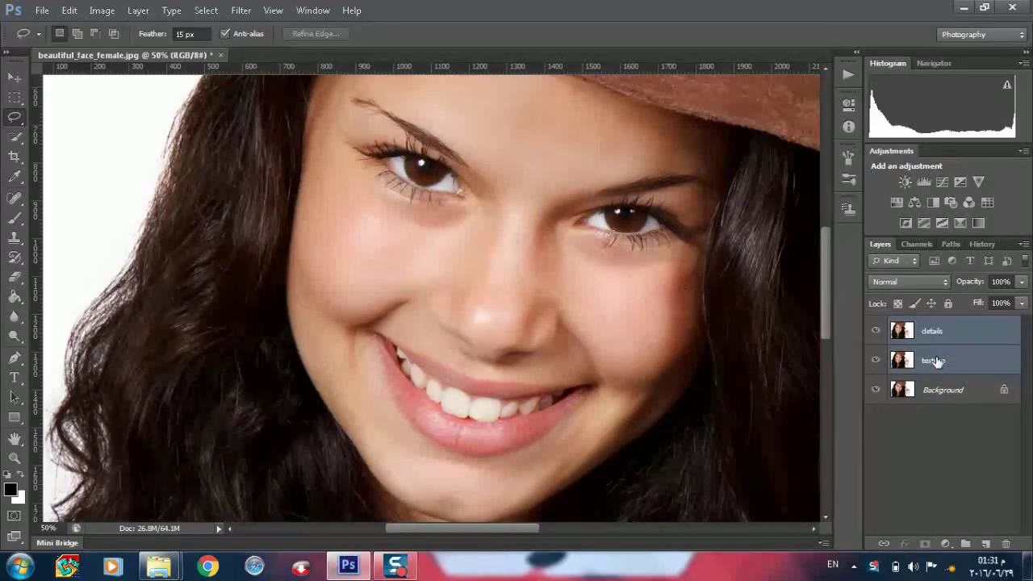
key("ctrl+g")
double_click(934, 324)
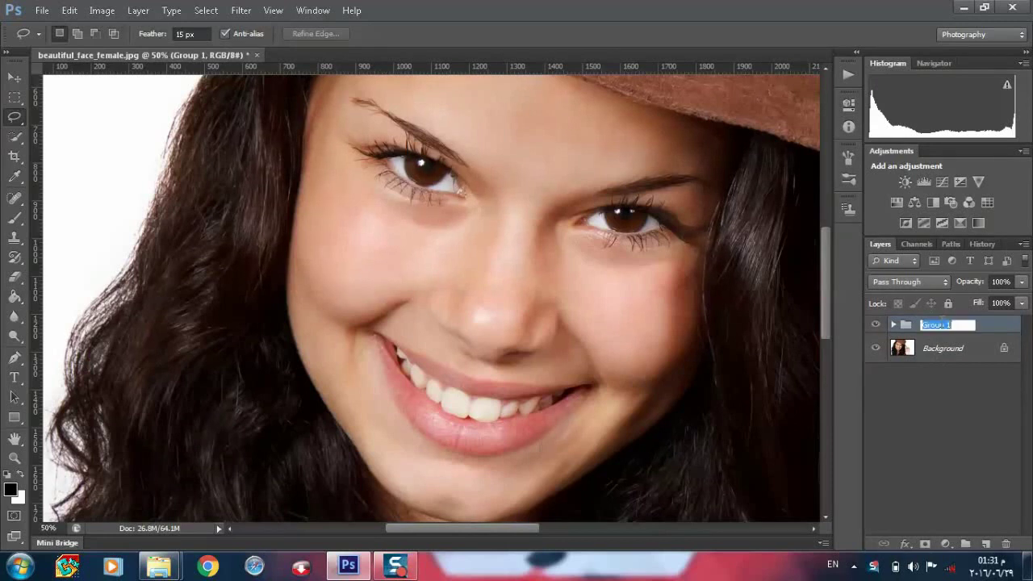
type("re")
type("touch")
key("Return")
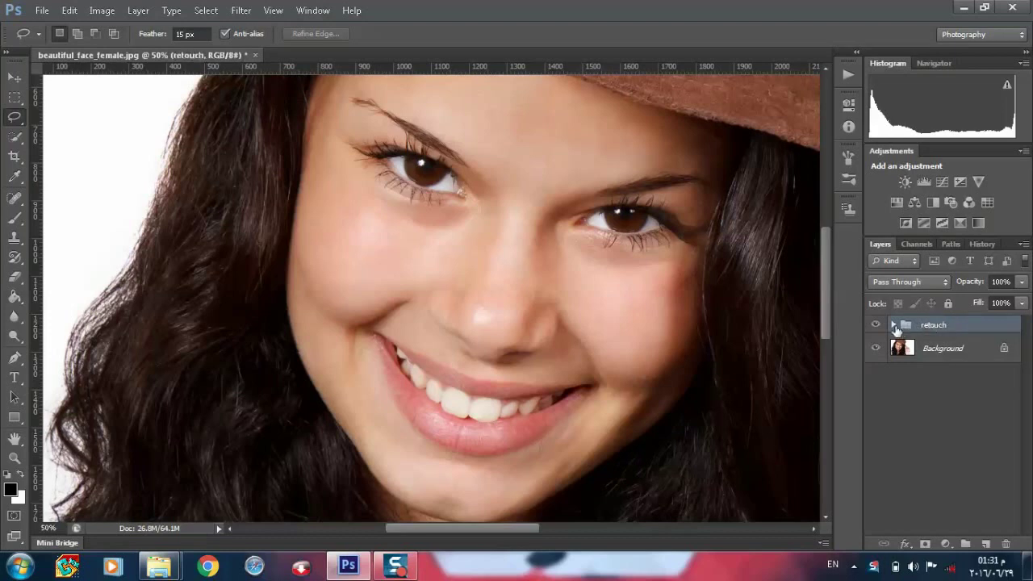
left_click(894, 324)
Hide the details layer and give the texture layer a Gaussian Blur radius of about 3 pixels.
left_click(875, 348)
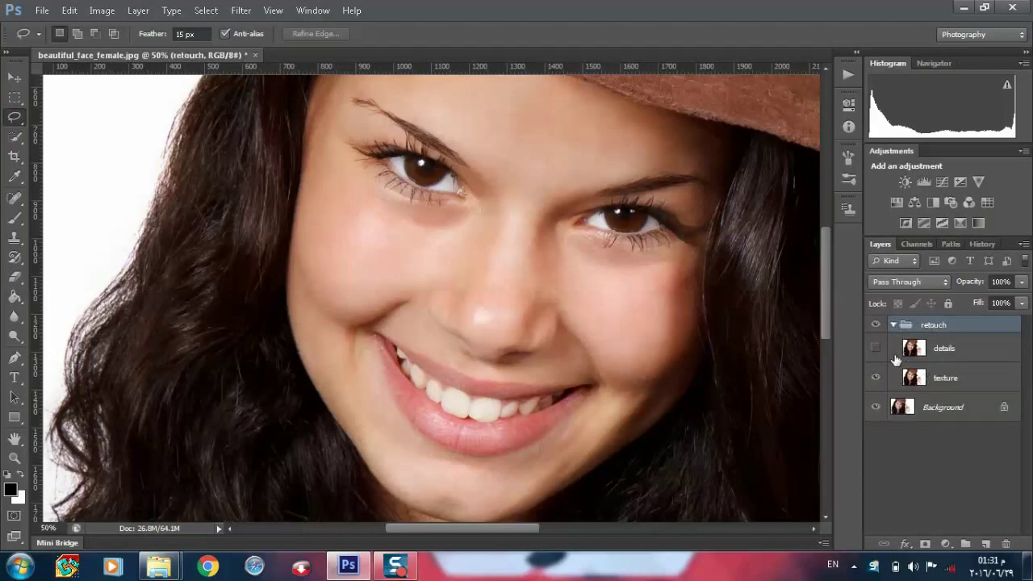
left_click(950, 378)
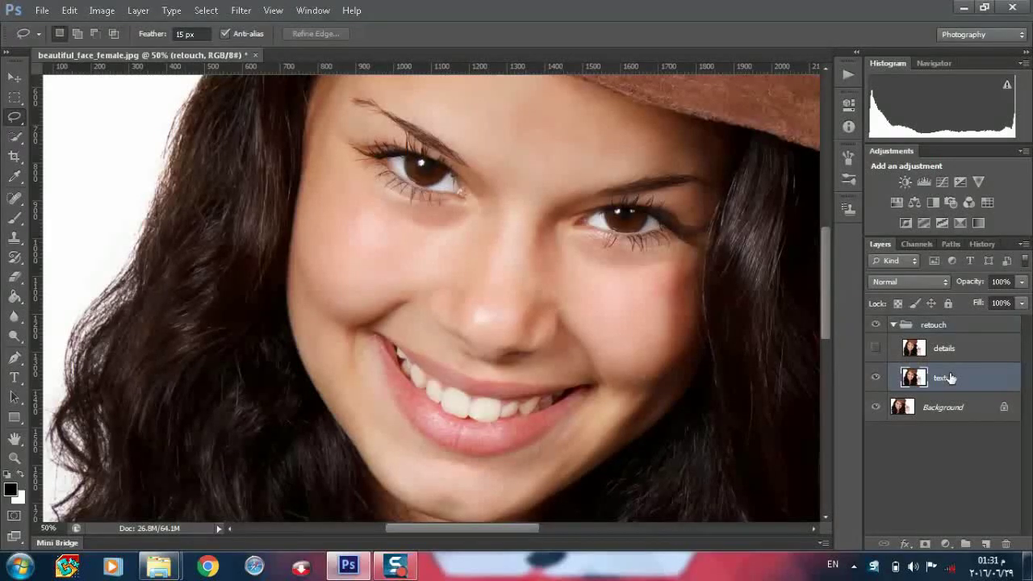
key("ctrl+alt+f")
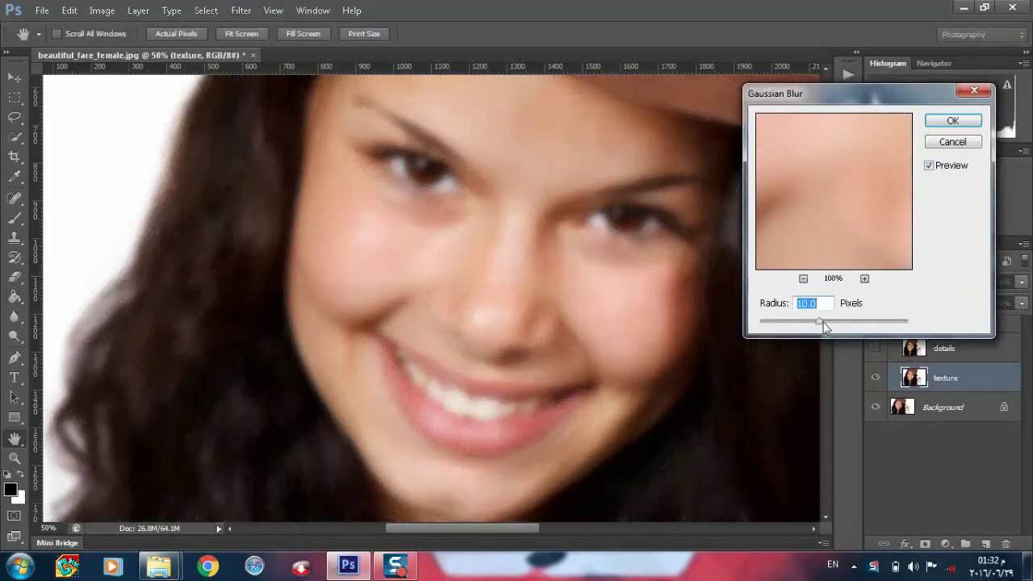
left_click_drag(822, 322, 814, 322)
left_click_drag(812, 321, 782, 323)
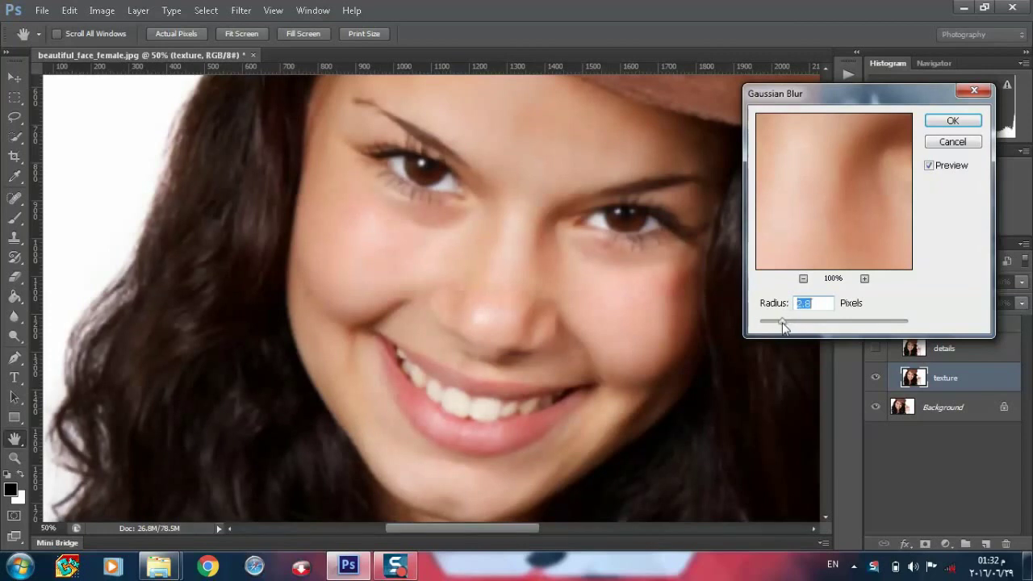
left_click_drag(782, 324, 788, 321)
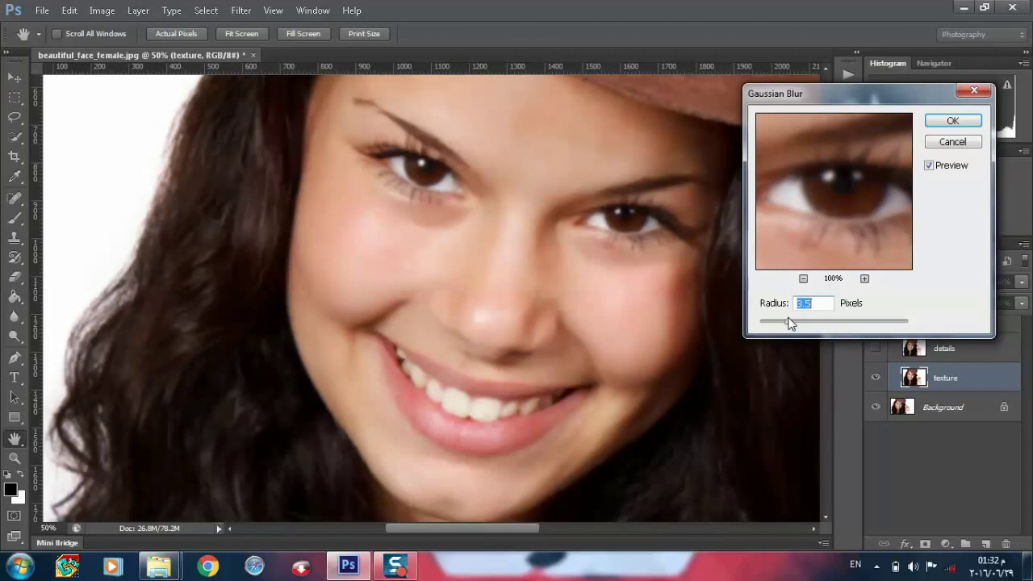
Check the blur preview on cheek, nose, eye and brows, nudging the radius slightly higher.
left_click(574, 330)
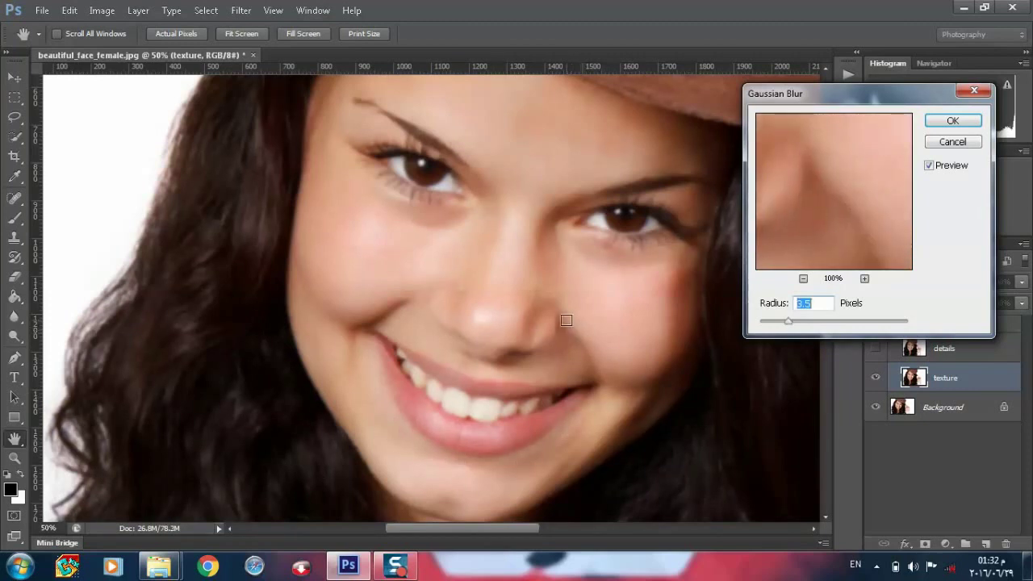
left_click(564, 321)
left_click_drag(791, 320, 793, 321)
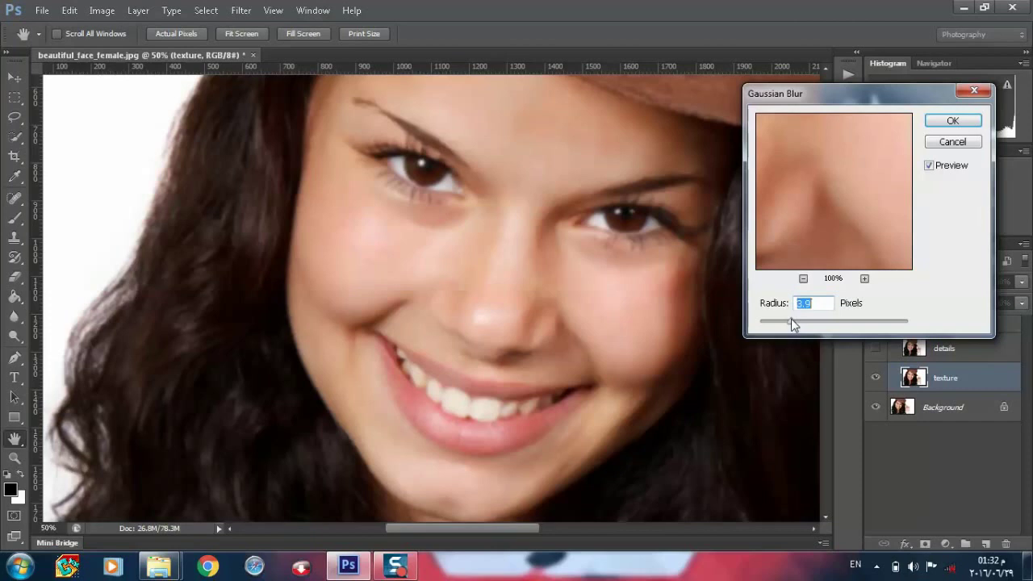
left_click(610, 255)
left_click(502, 185)
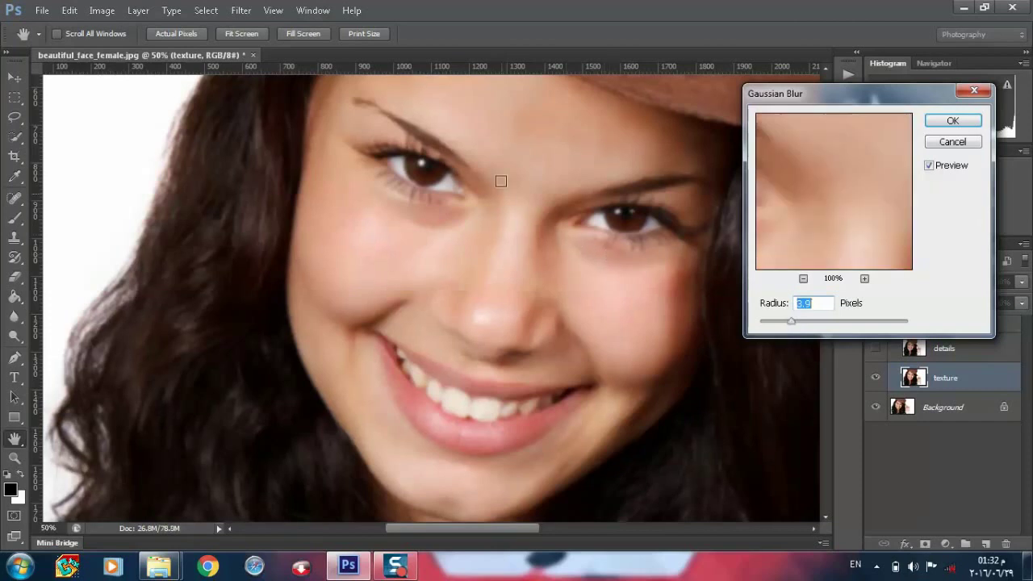
left_click(517, 136)
left_click(683, 295)
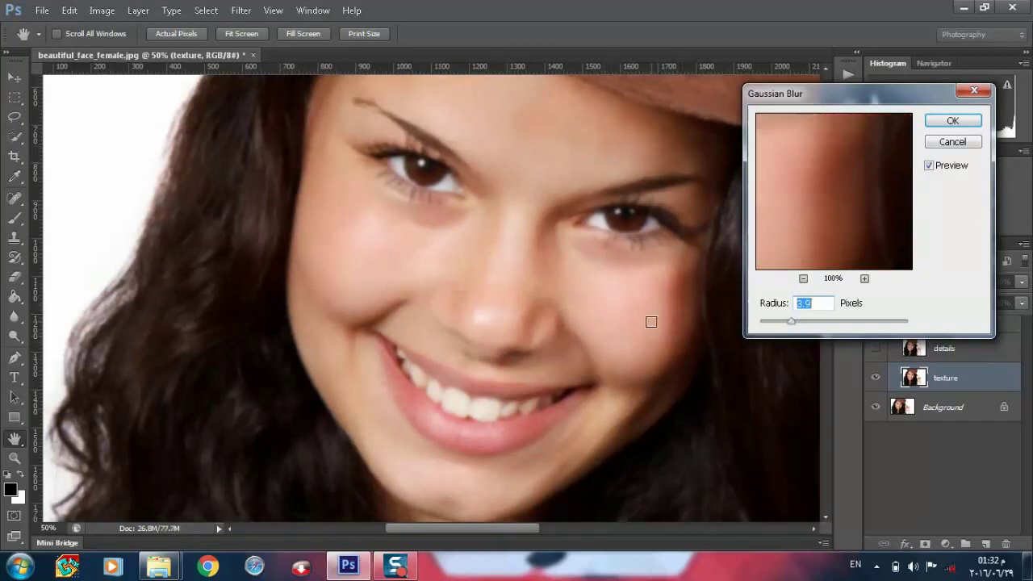
left_click(650, 321)
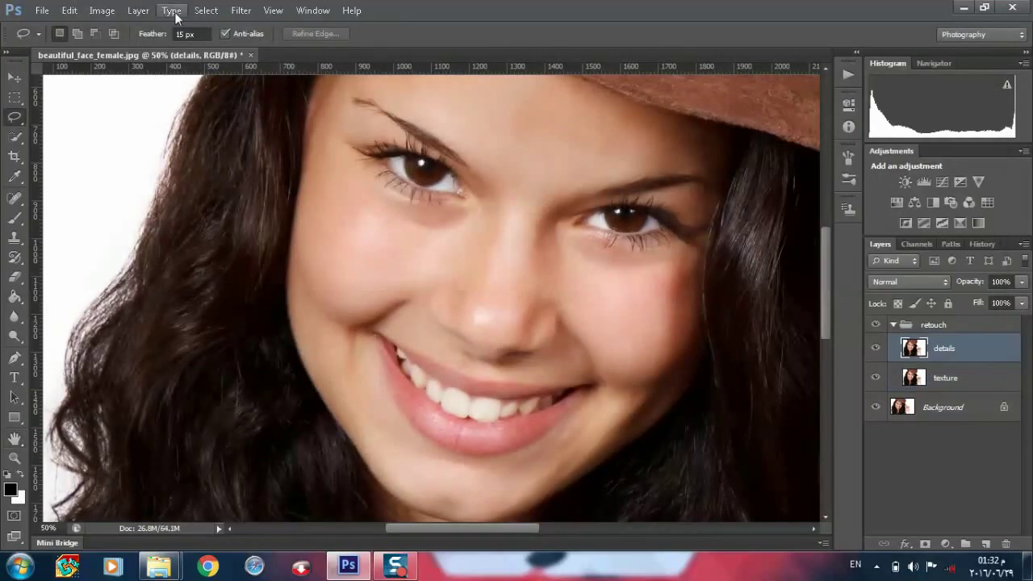
Apply Image from texture onto details with Subtract, scale 2, offset 128, and set Linear Light blending.
left_click(70, 11)
mouse_move(102, 11)
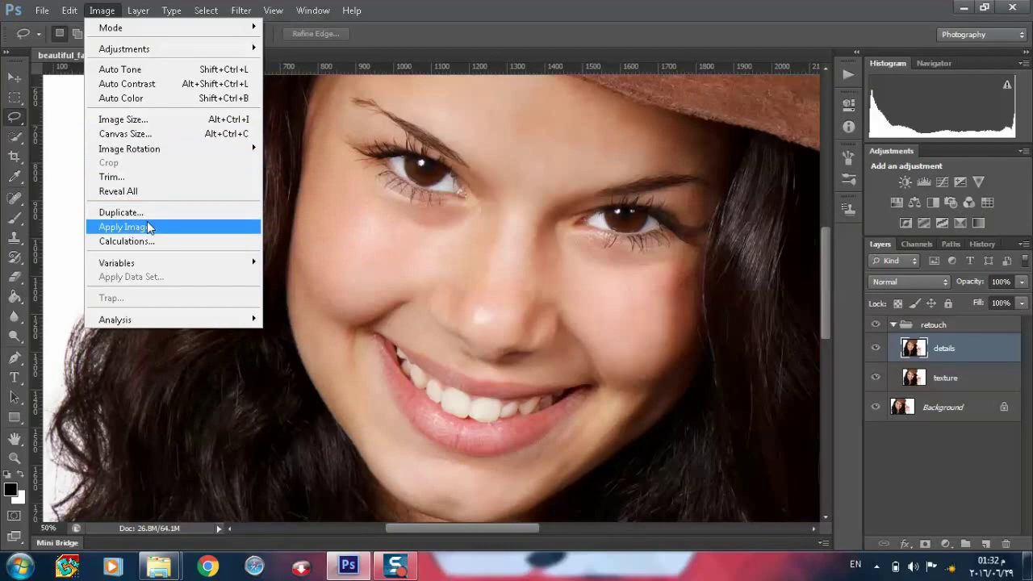
left_click(148, 229)
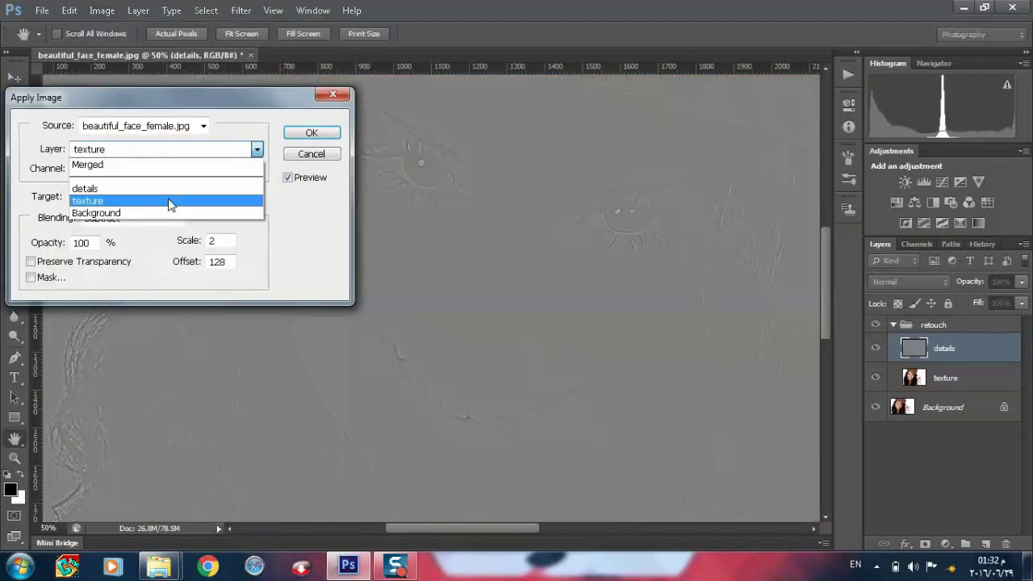
double_click(218, 240)
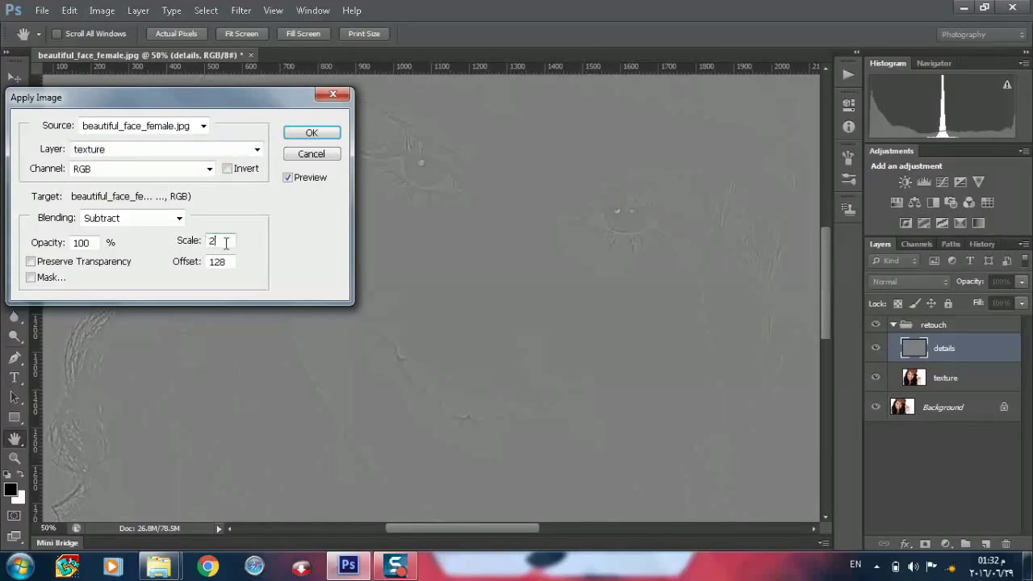
double_click(230, 263)
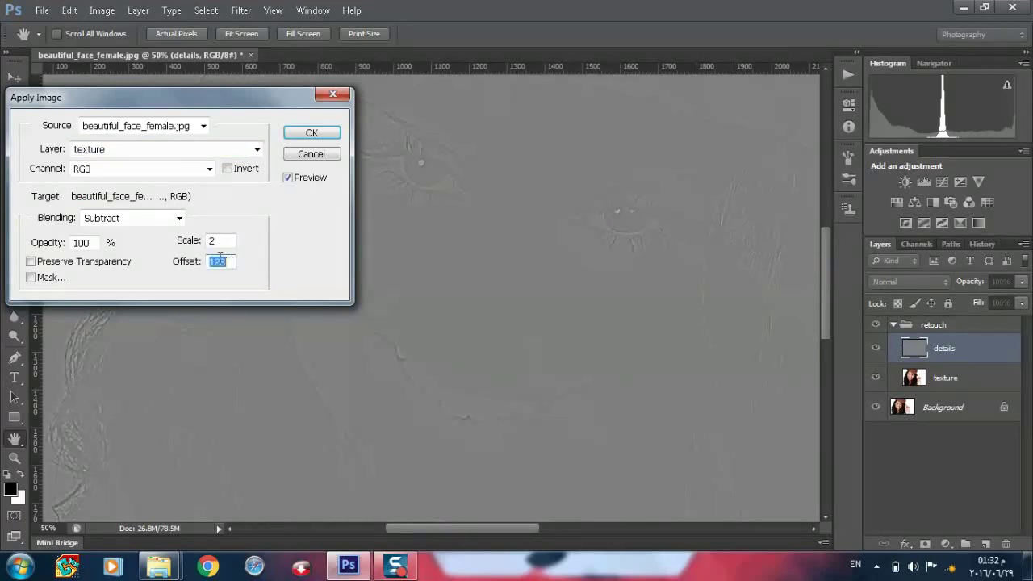
left_click(148, 223)
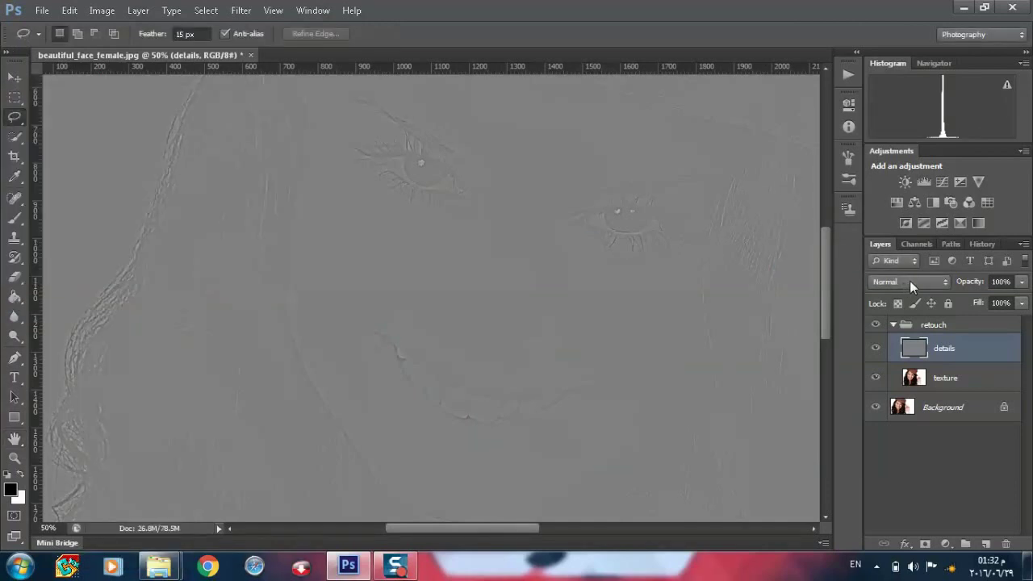
left_click(910, 281)
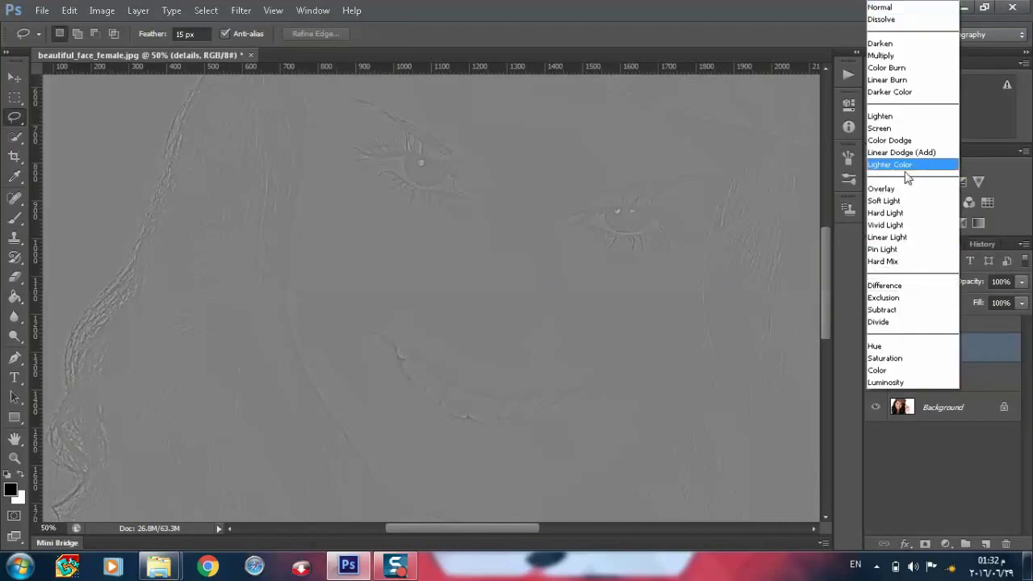
left_click(887, 237)
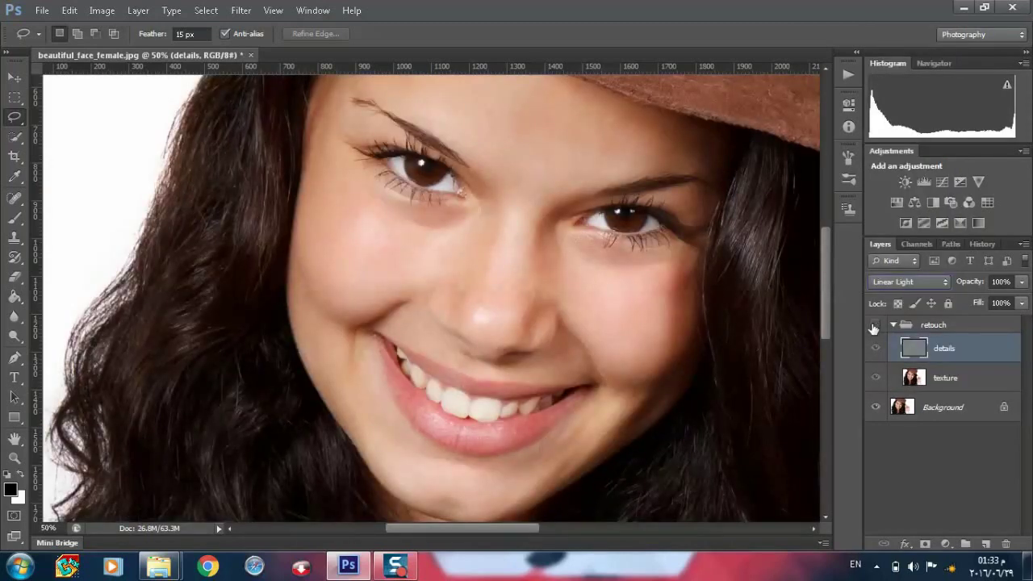
Zoom to 100%, keep the texture layer in Normal blending, and lasso a feathered cheek patch by the hair.
left_click(938, 377)
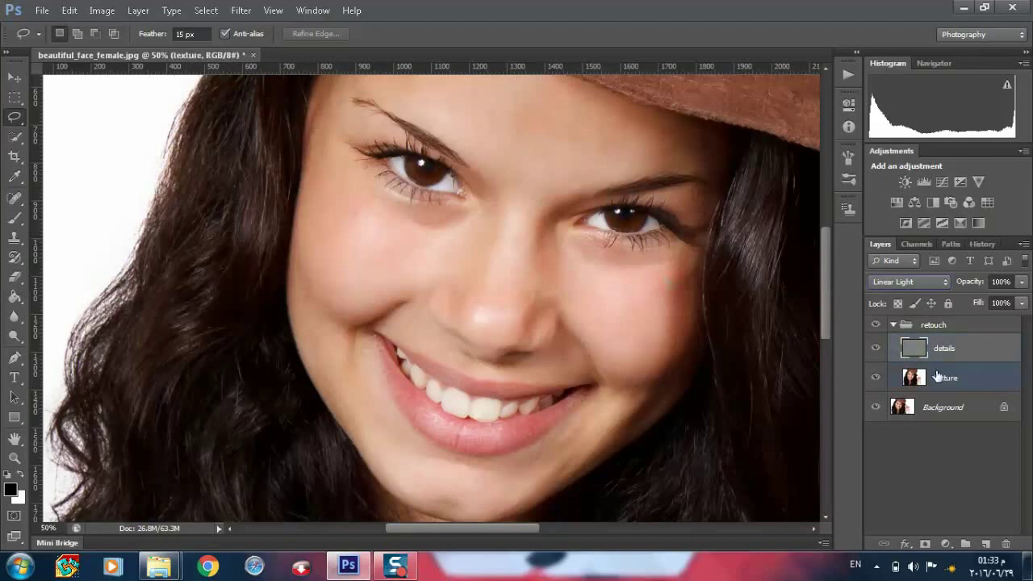
left_click(938, 377)
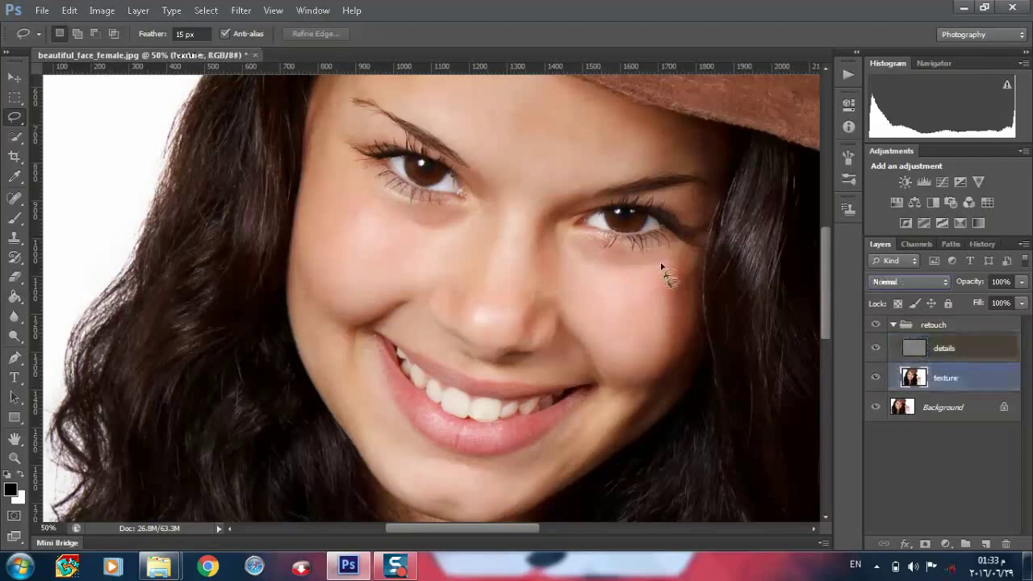
key("ctrl+plus")
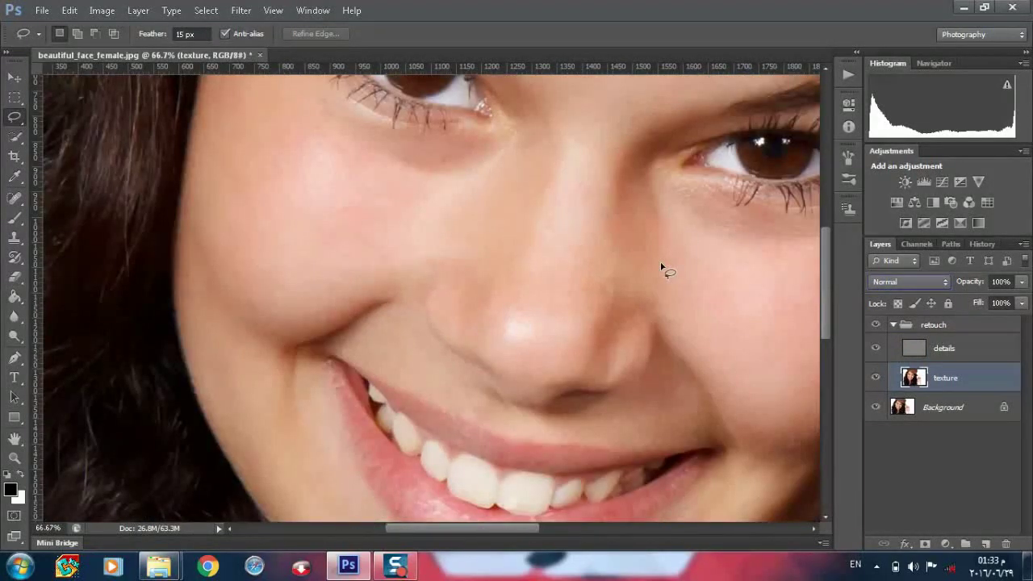
key("ctrl+plus")
key("shift+alt+m")
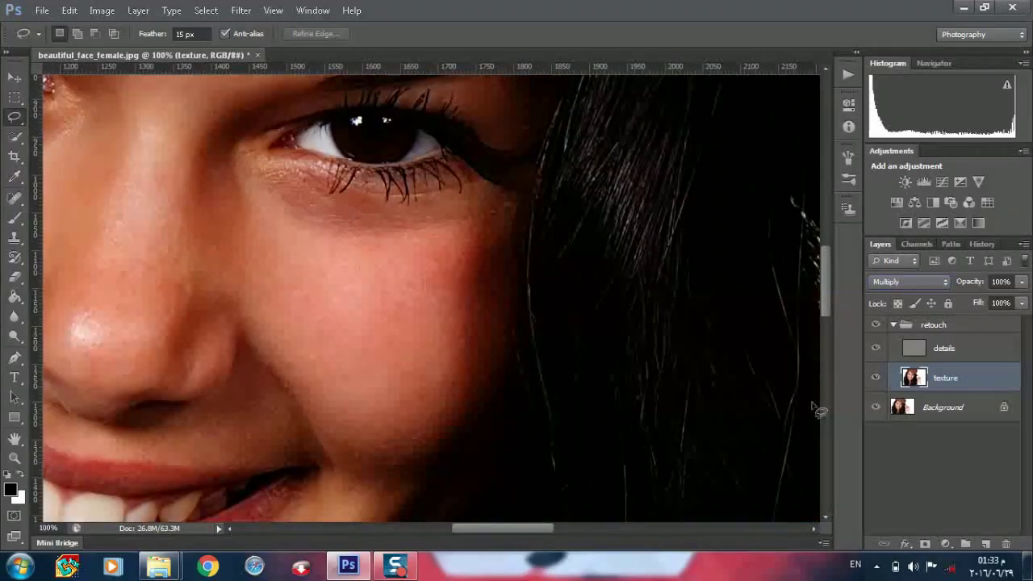
left_click(902, 285)
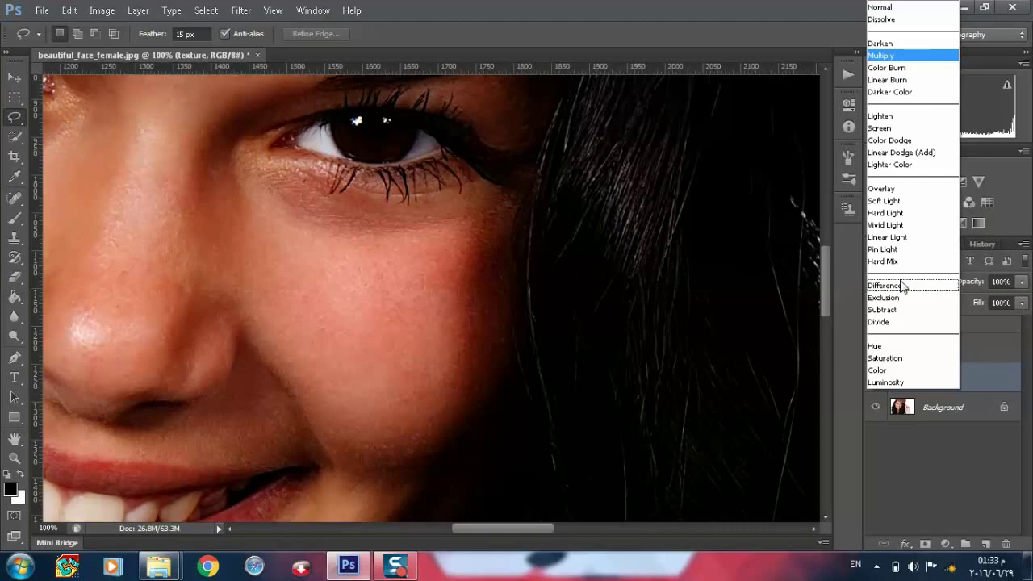
key("Escape")
mouse_move(436, 238)
left_mouse_down()
mouse_move(485, 380)
mouse_move(460, 495)
mouse_move(403, 507)
mouse_move(388, 426)
mouse_move(445, 266)
left_mouse_up()
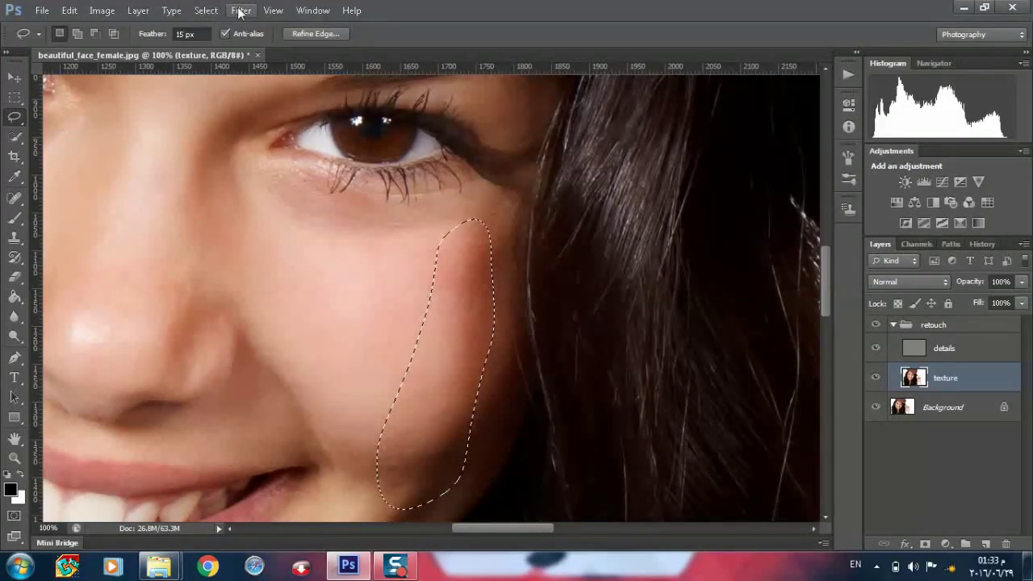
Blur the selected cheek patch with a Gaussian Blur radius of about 16.8 pixels.
key("ctrl+alt+f")
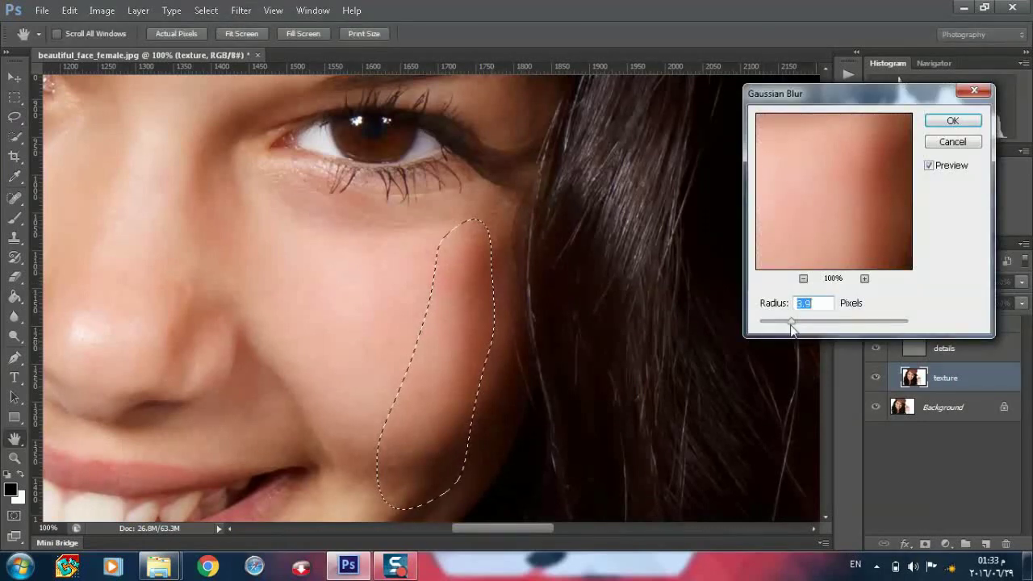
left_click_drag(791, 325, 824, 323)
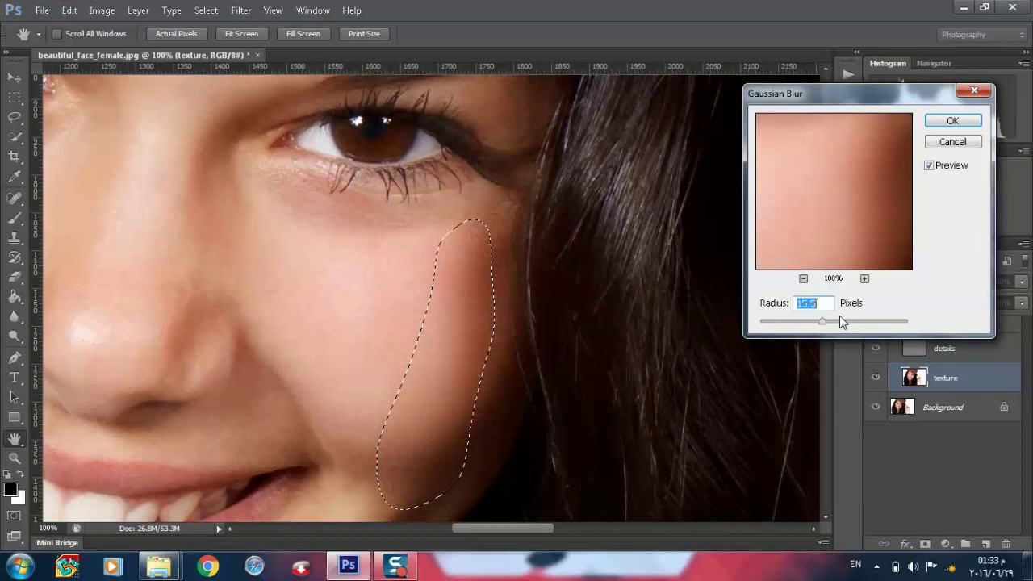
left_click_drag(820, 323, 822, 323)
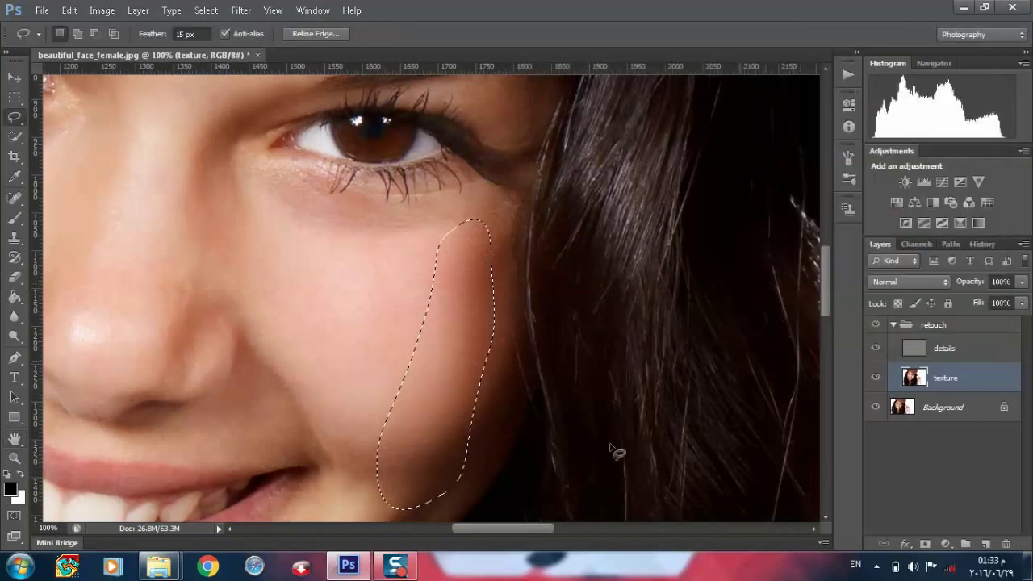
left_click_drag(528, 530, 497, 530)
Lasso the cheek strip beside the nose, reapply the Gaussian Blur, and deselect.
left_click_drag(445, 315, 458, 398)
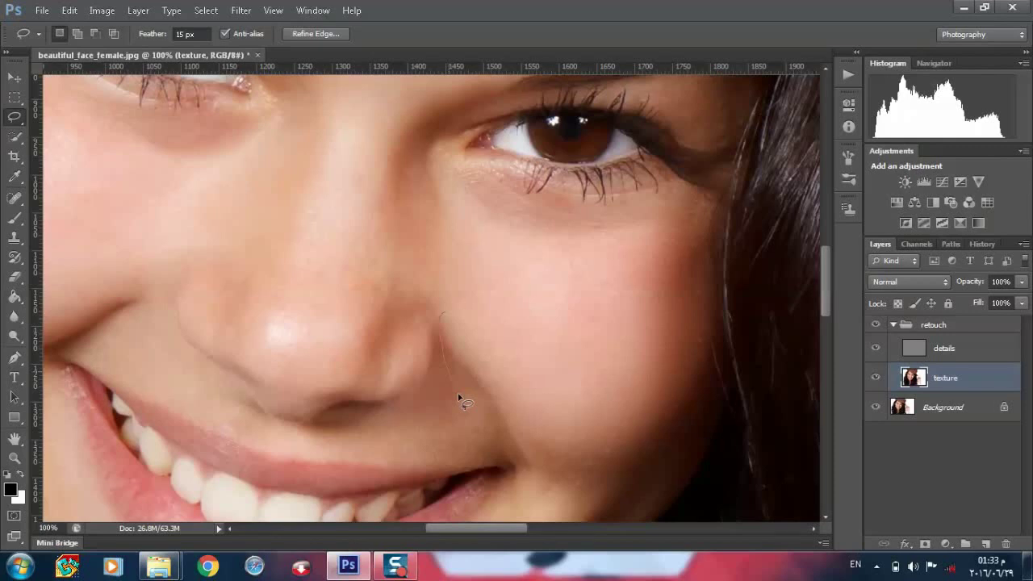
left_click_drag(458, 397, 447, 330)
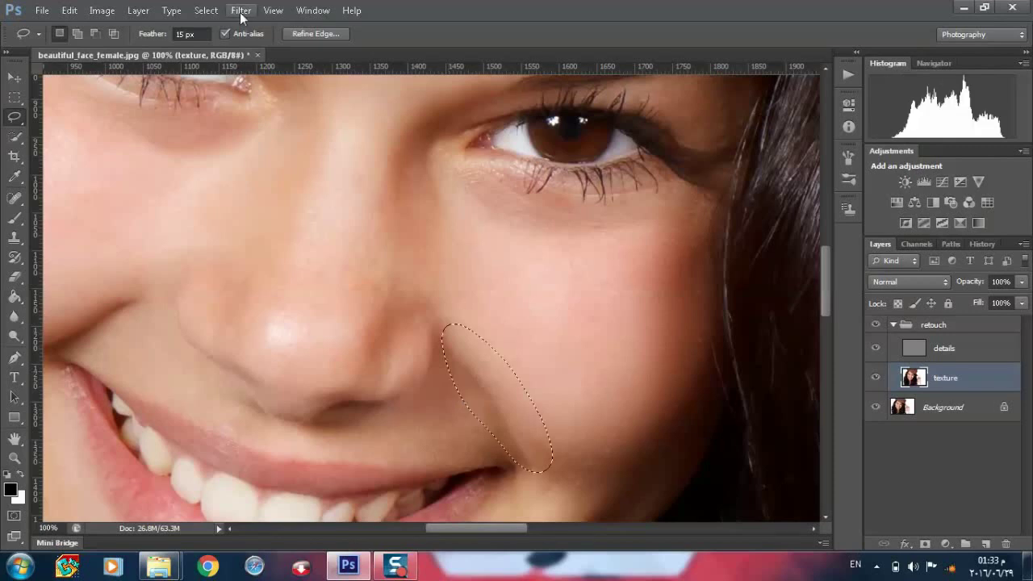
left_click(241, 10)
left_click(254, 27)
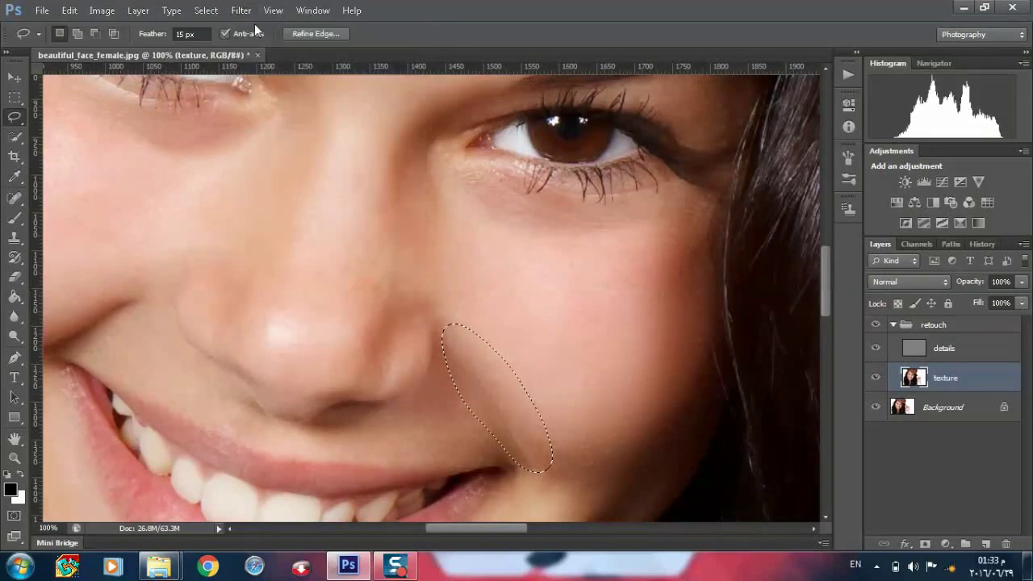
left_click(511, 277)
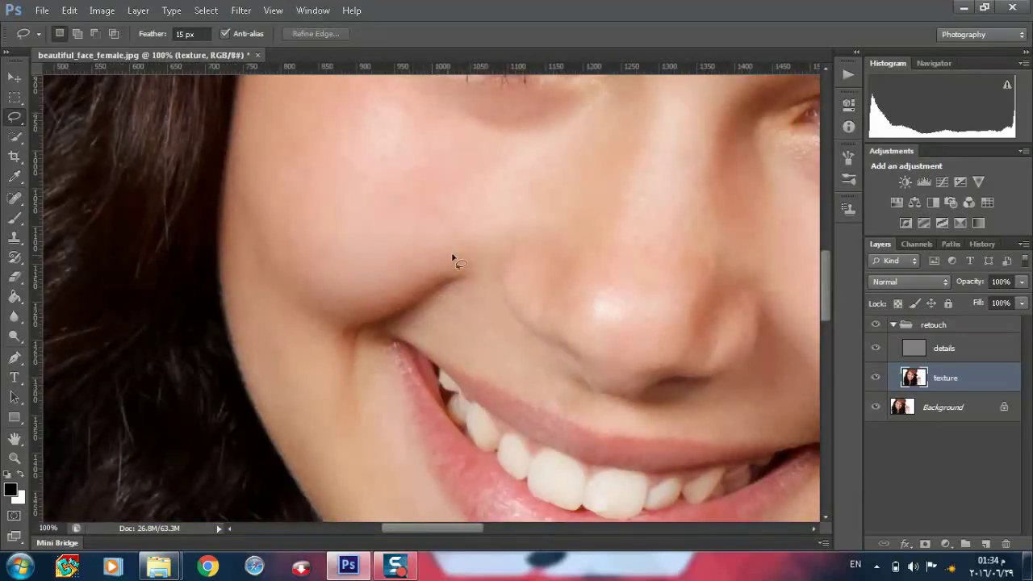
Lasso and blur the smile line on the other cheek, then outline the skin along the nose side.
mouse_move(465, 257)
left_mouse_down()
mouse_move(347, 293)
mouse_move(330, 341)
mouse_move(342, 382)
mouse_move(361, 375)
mouse_move(372, 332)
mouse_move(454, 316)
mouse_move(471, 282)
left_mouse_up()
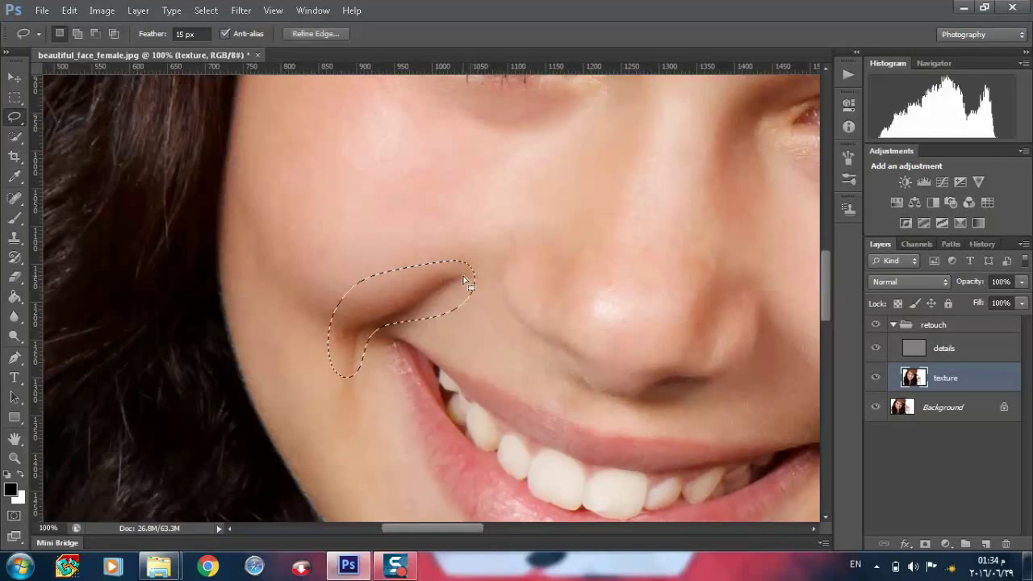
left_click(240, 11)
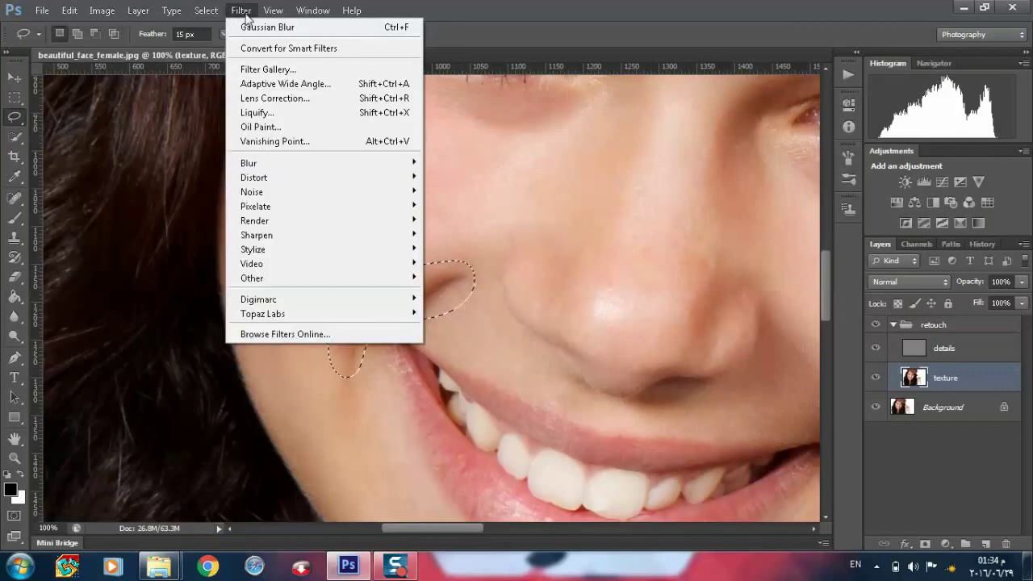
left_click(256, 29)
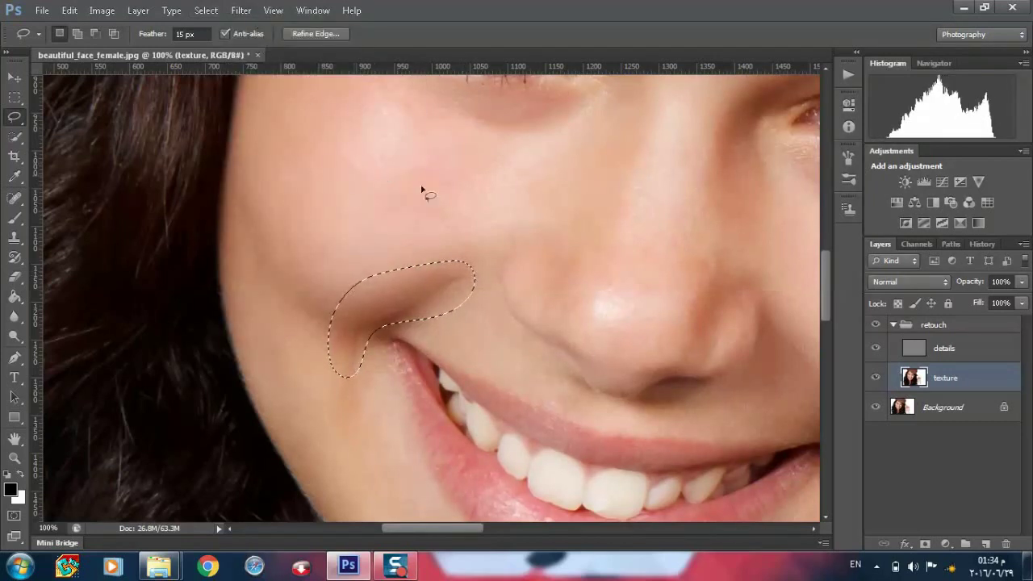
key("ctrl+d")
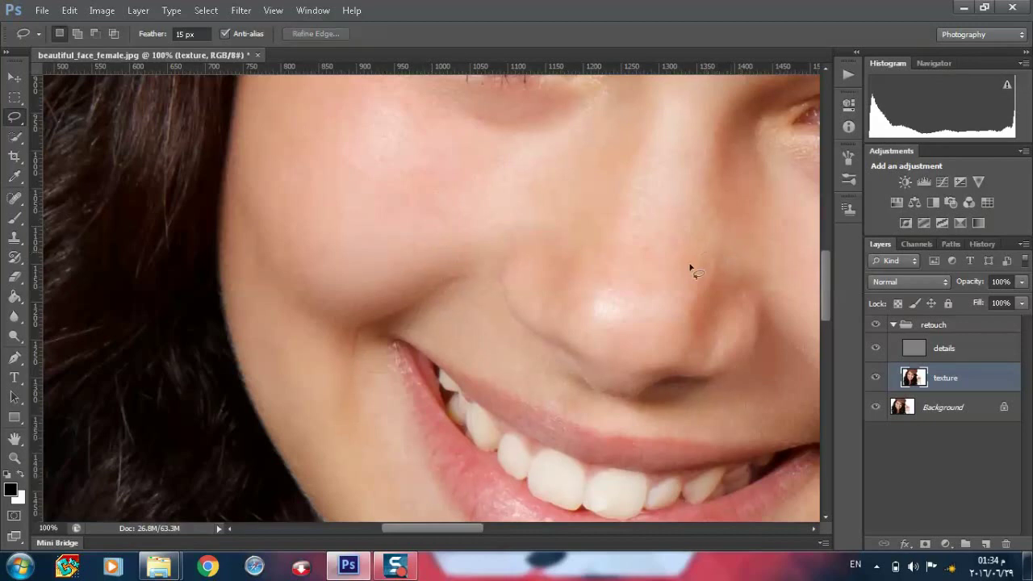
mouse_move(690, 267)
left_mouse_down()
mouse_move(732, 323)
mouse_move(707, 261)
left_mouse_up()
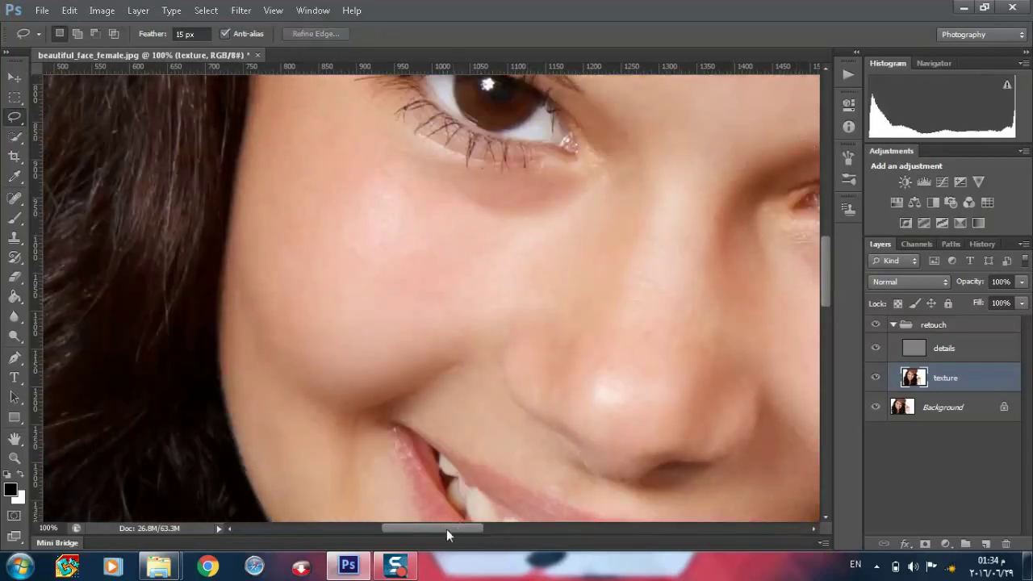
Zoom to 200% to lasso the skin under the eye, then return to 100%.
left_click_drag(446, 529, 479, 532)
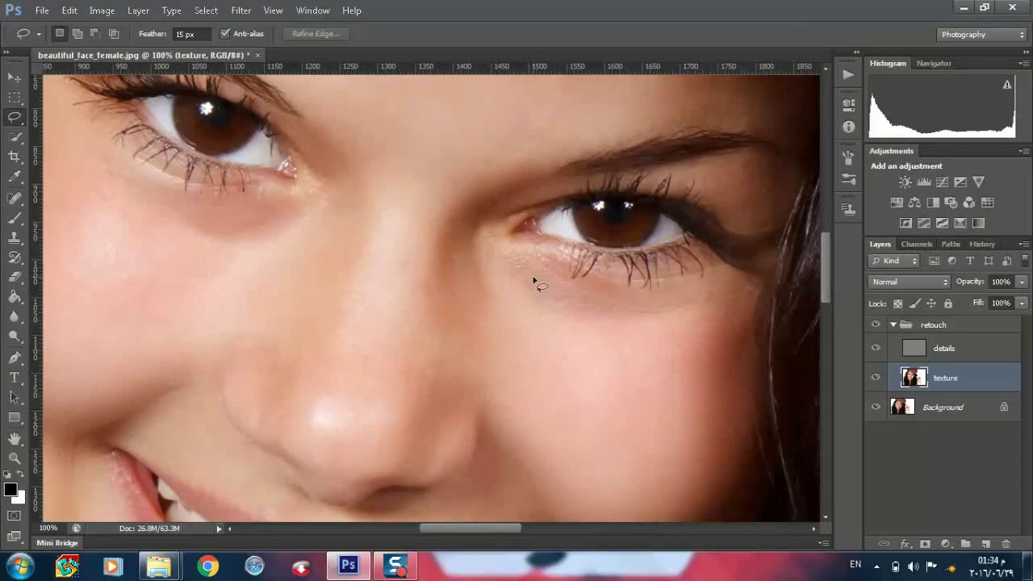
key("ctrl+plus")
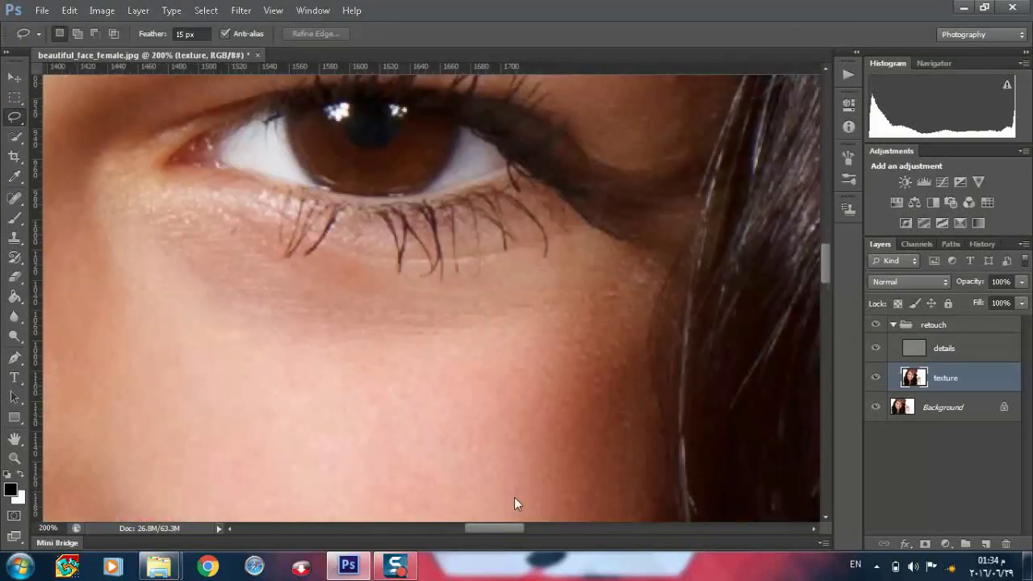
mouse_move(507, 296)
left_mouse_down()
mouse_move(162, 218)
mouse_move(125, 231)
mouse_move(191, 314)
mouse_move(331, 361)
mouse_move(507, 350)
mouse_move(595, 323)
left_mouse_up()
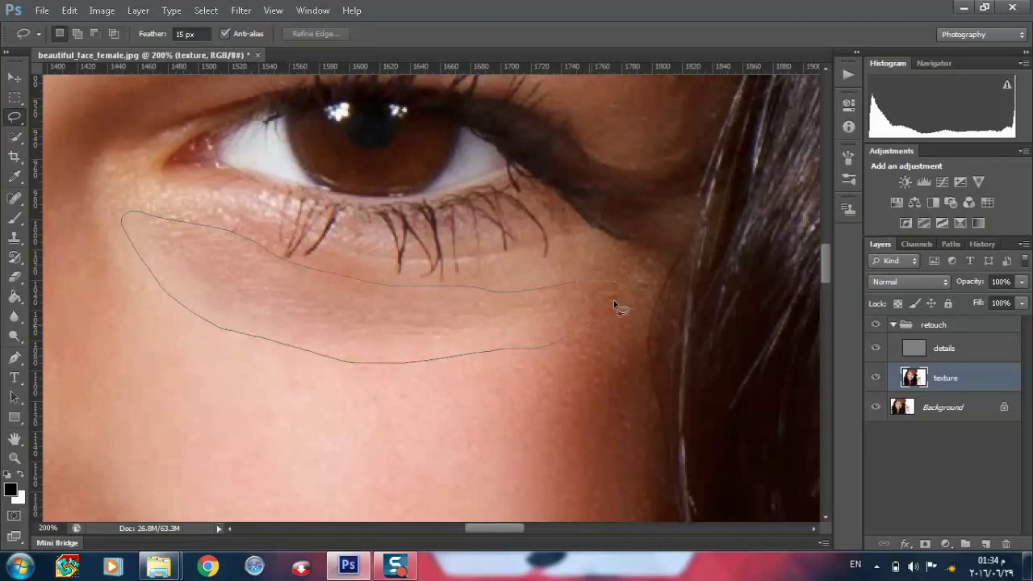
scroll(496, 398, "left", 5)
scroll(307, 282, "up", 1)
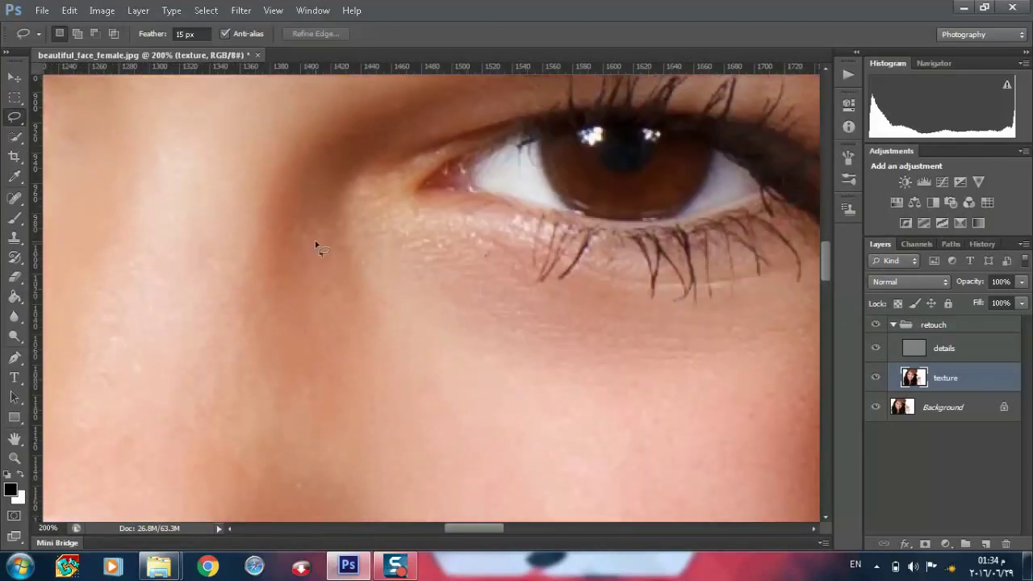
key("ctrl+minus")
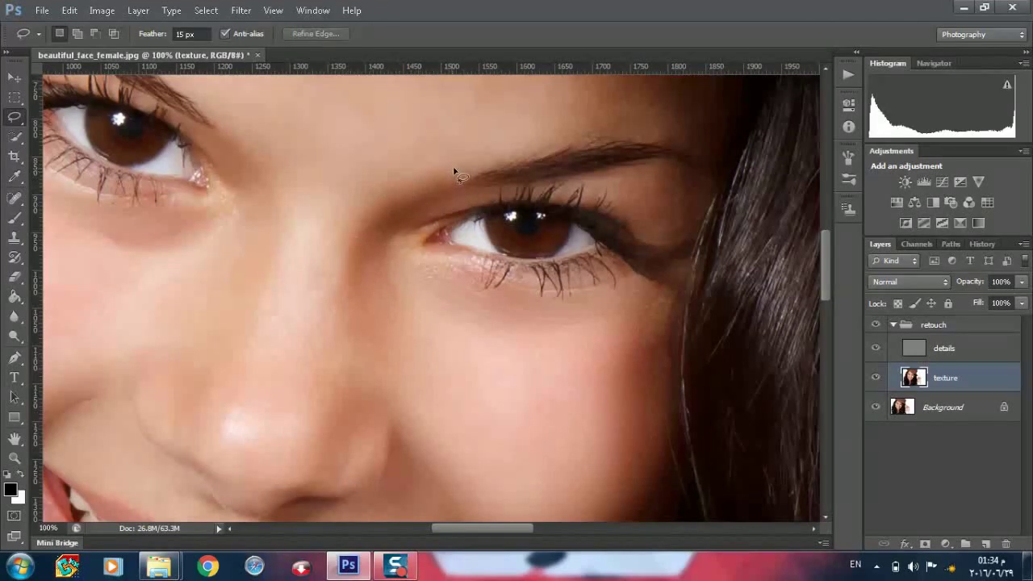
Lasso the skin beside the nose bridge below the brow and deselect.
mouse_move(428, 167)
left_mouse_down()
mouse_move(332, 329)
mouse_move(360, 369)
mouse_move(373, 358)
mouse_move(367, 243)
mouse_move(456, 165)
left_mouse_up()
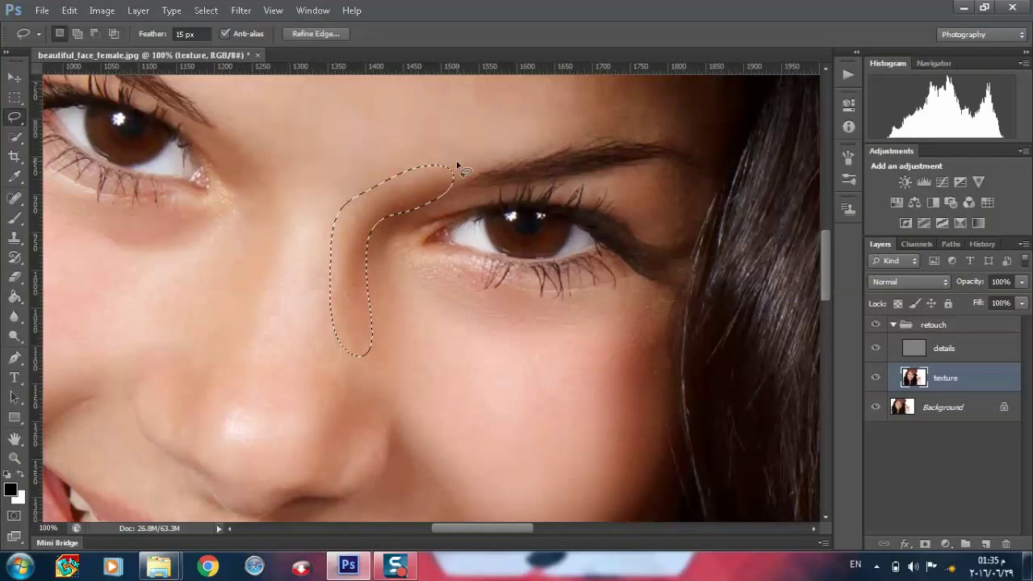
key("ctrl+d")
scroll(652, 257, "up", 2)
scroll(652, 256, "up", 2)
scroll(652, 257, "up", 1)
scroll(542, 247, "up", 1)
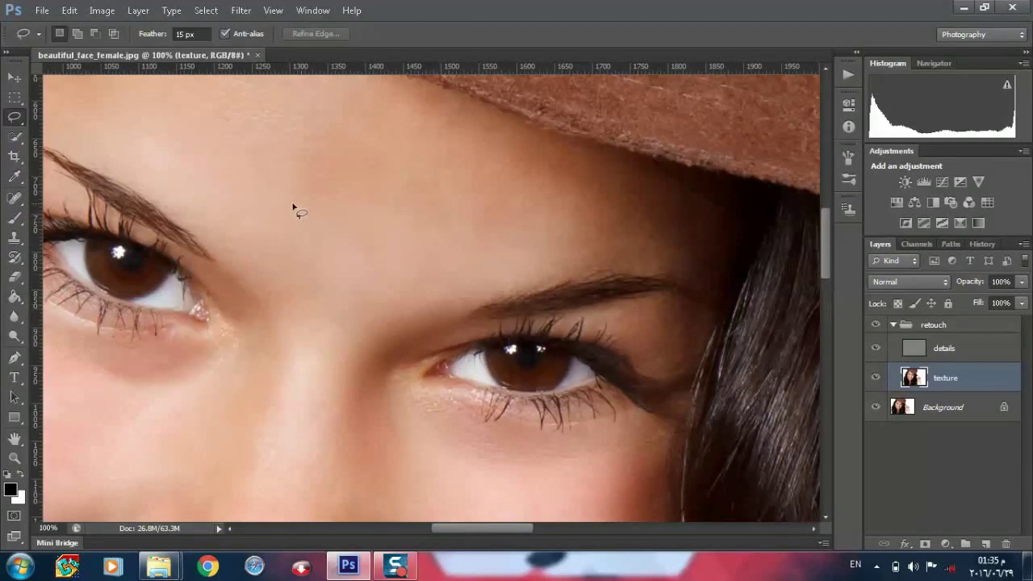
Lasso a first forehead patch and clear the selection.
scroll(293, 208, "up", 3)
mouse_move(227, 216)
left_mouse_down()
mouse_move(212, 277)
mouse_move(209, 258)
left_mouse_up()
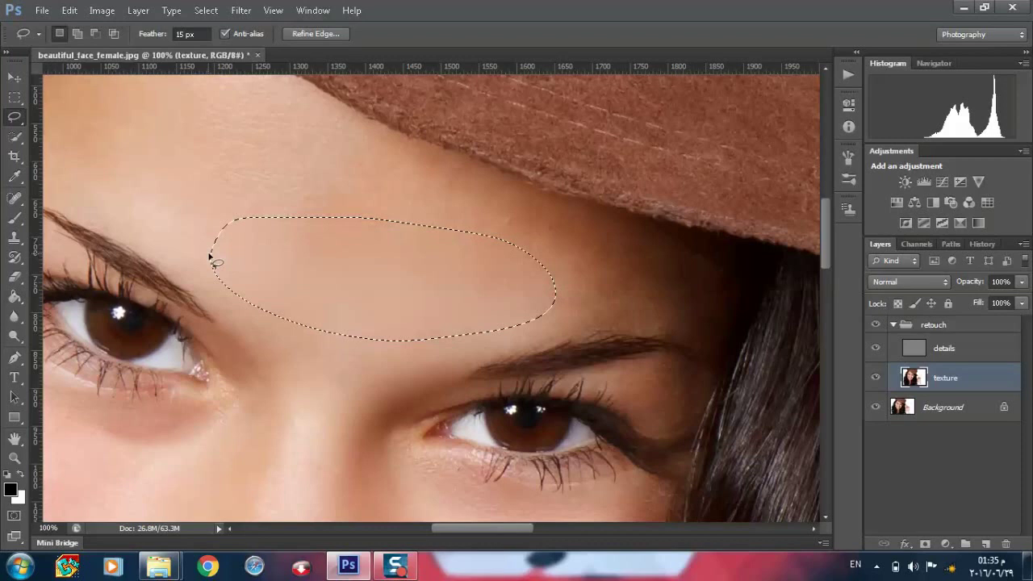
key("ctrl+d")
scroll(235, 199, "up", 2)
scroll(242, 218, "up", 1)
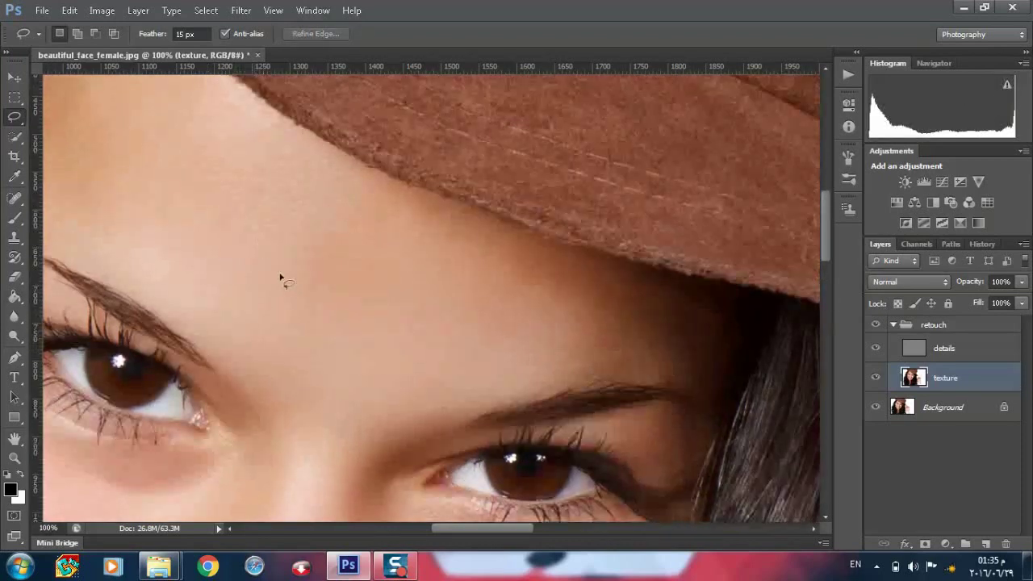
left_click_drag(454, 529, 439, 528)
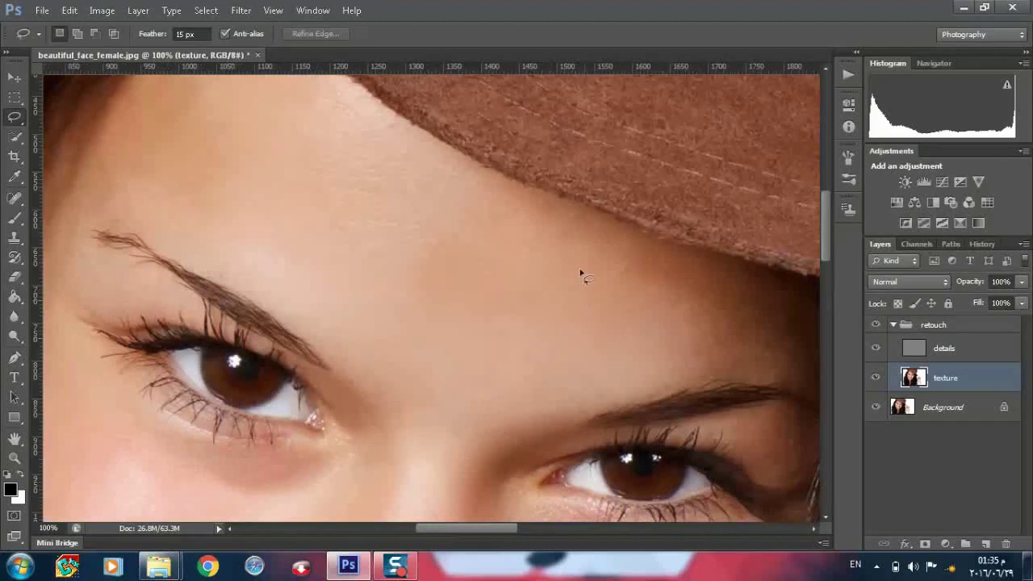
Lasso the forehead along the hat brim, reapply the Gaussian Blur, and deselect.
left_click_drag(544, 223, 780, 361)
left_click_drag(714, 379, 367, 180)
left_click(240, 10)
left_click(257, 29)
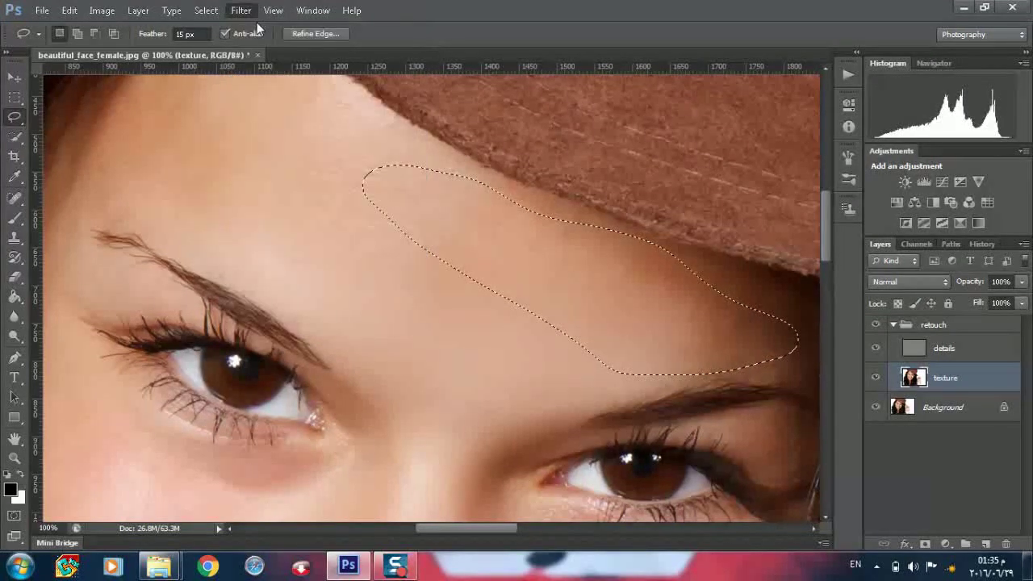
key("ctrl+d")
Select another small forehead patch near the temple for blurring.
scroll(265, 215, "up", 1)
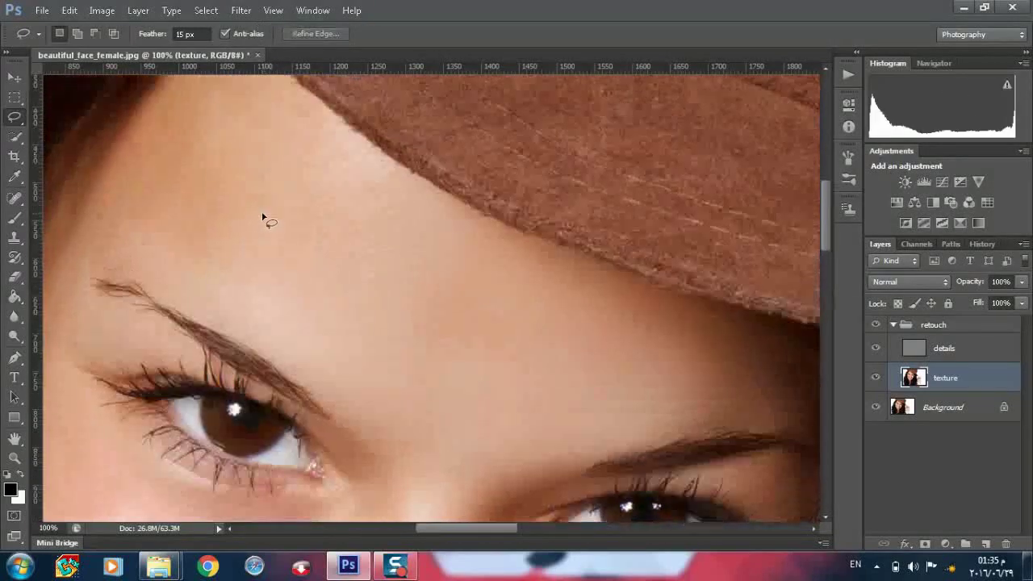
scroll(242, 186, "up", 1)
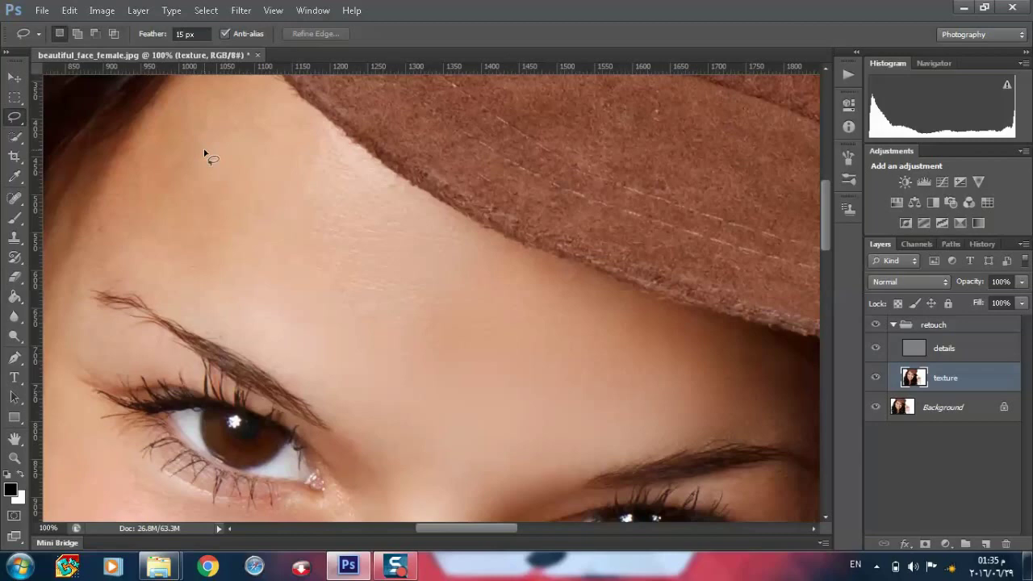
scroll(204, 153, "up", 2)
left_click_drag(242, 139, 258, 145)
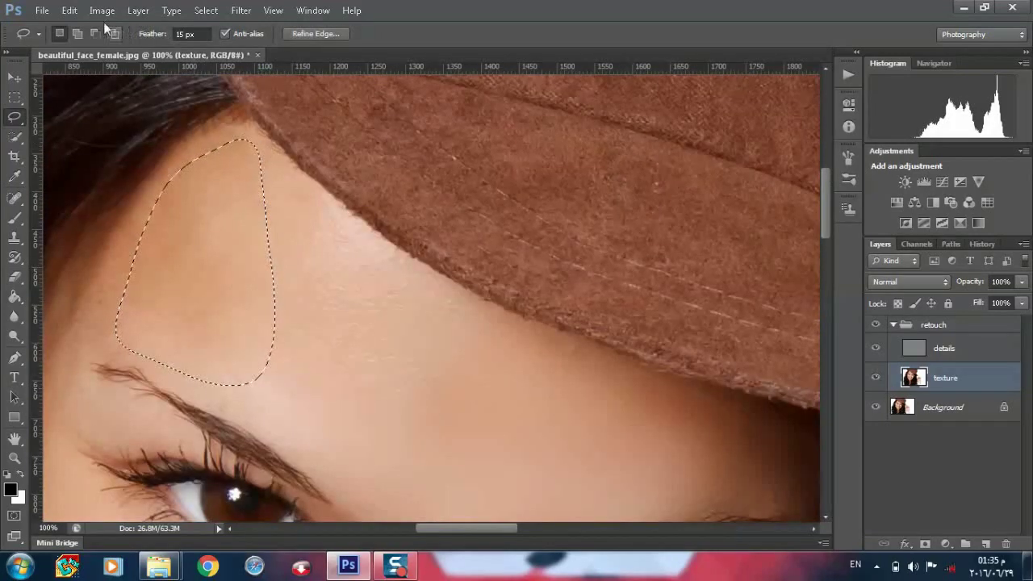
left_click(242, 10)
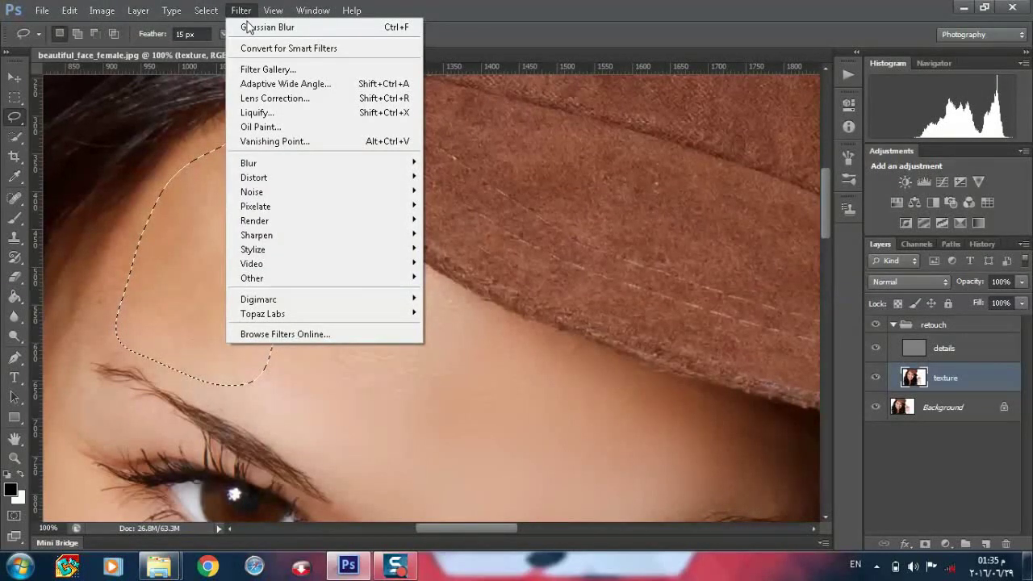
scroll(347, 278, "down", 2)
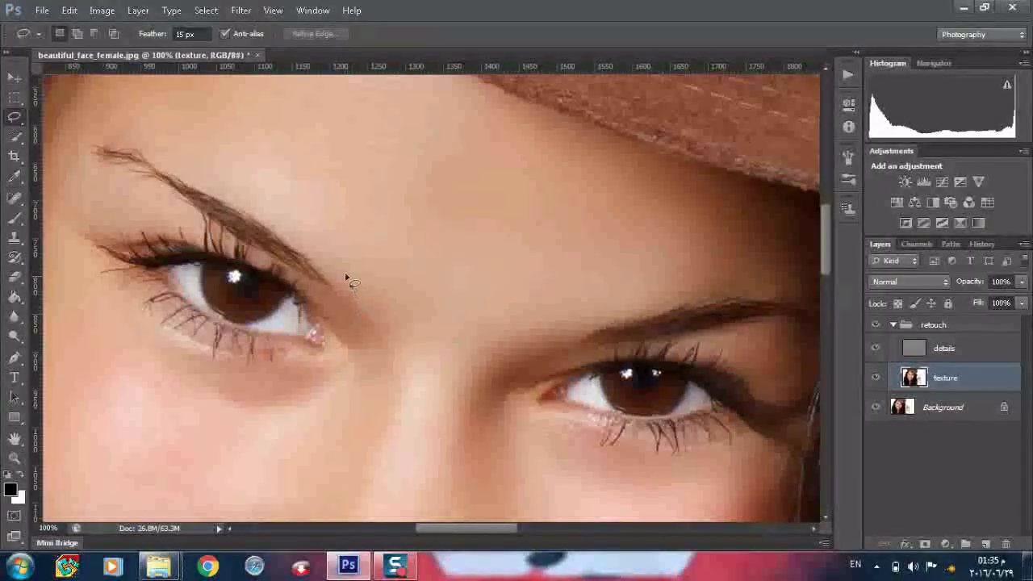
Lasso skin at the inner corner, under the eye and beside it, blurring the side patch.
mouse_move(343, 260)
left_mouse_down()
mouse_move(412, 299)
mouse_move(405, 282)
left_mouse_up()
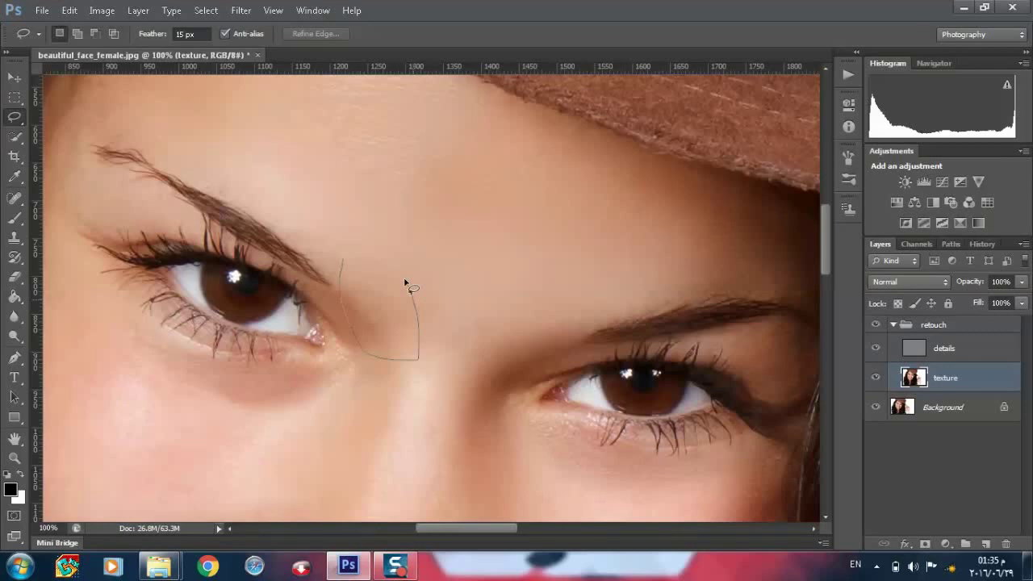
mouse_move(383, 327)
left_mouse_down()
mouse_move(272, 376)
mouse_move(137, 341)
mouse_move(108, 350)
mouse_move(177, 428)
mouse_move(301, 445)
mouse_move(391, 373)
mouse_move(396, 341)
left_mouse_up()
left_click(240, 10)
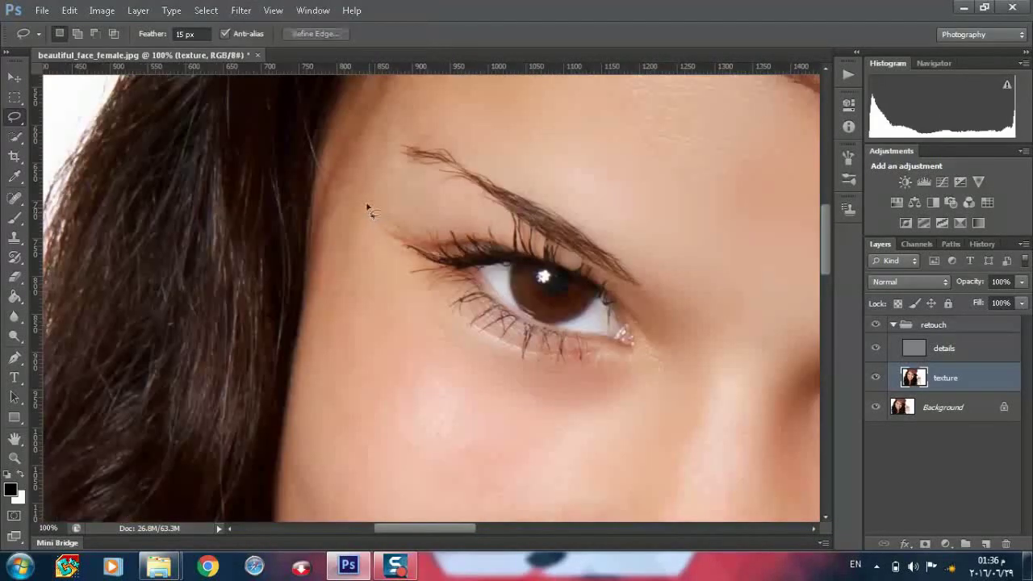
left_click_drag(365, 196, 367, 246)
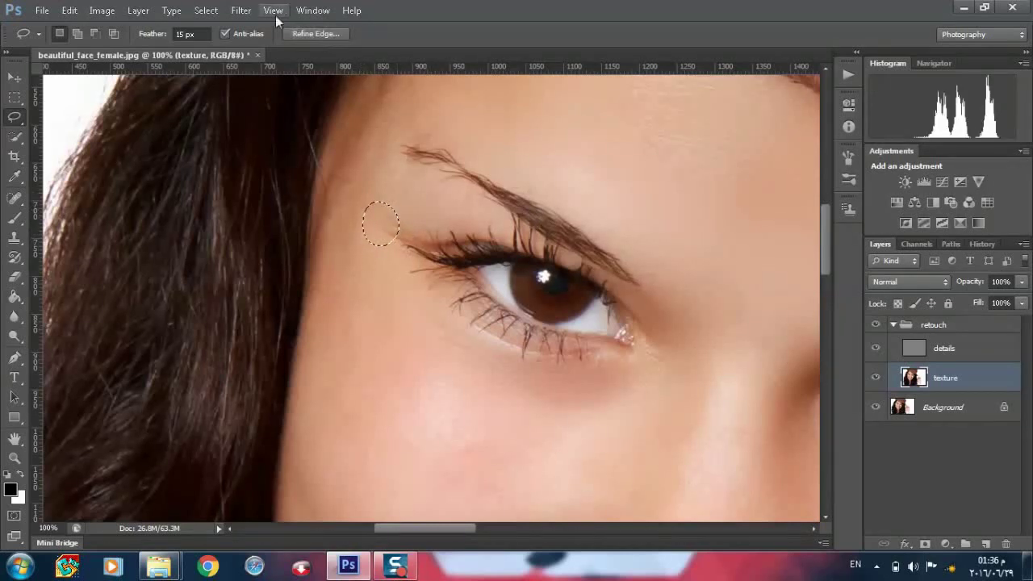
left_click(242, 11)
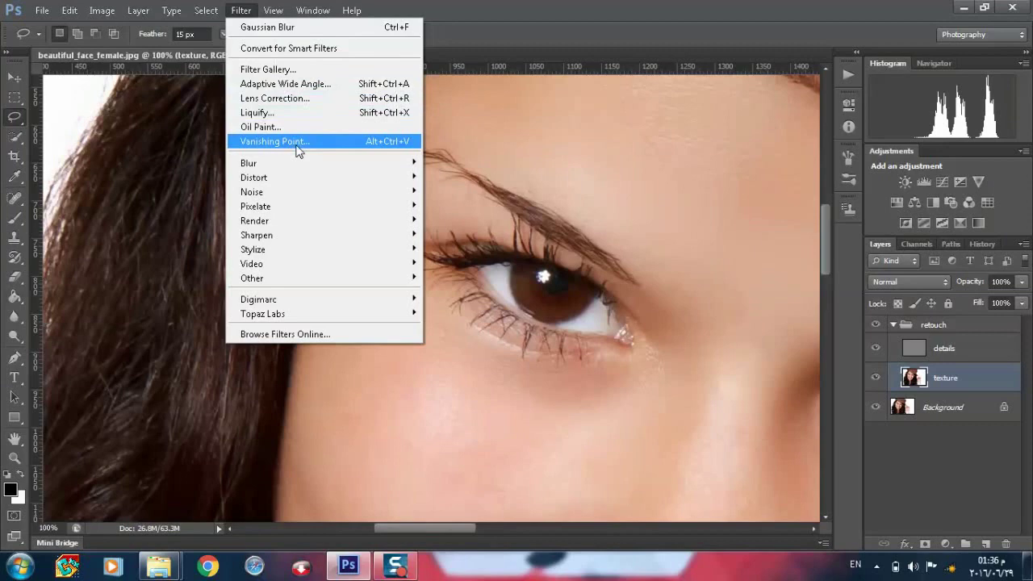
left_click(402, 265)
left_click(413, 314)
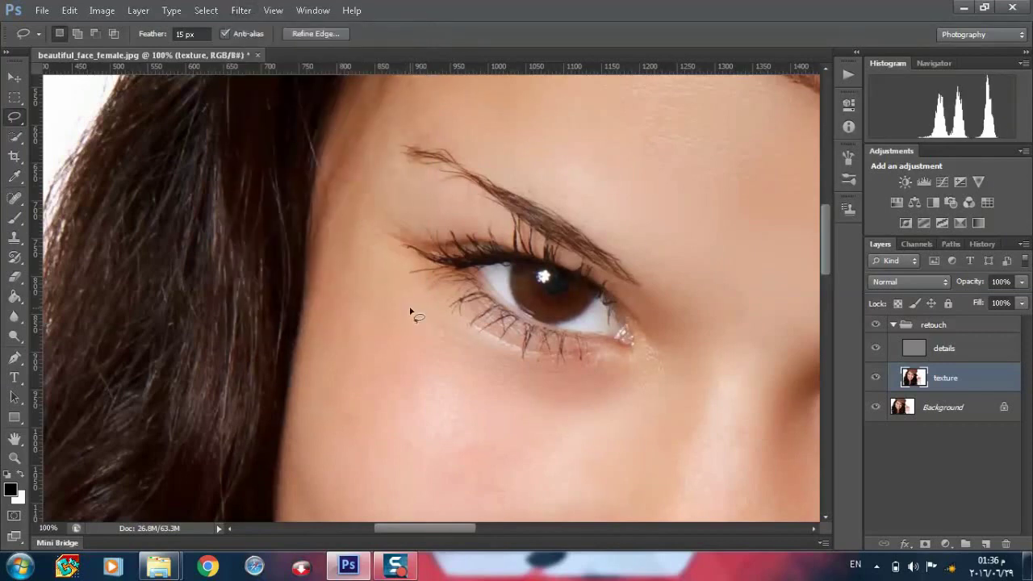
Zoom to 200% and lasso the skin just below the lower lashes for blurring.
scroll(411, 314, "down", 3)
scroll(411, 315, "down", 2)
scroll(412, 315, "down", 1)
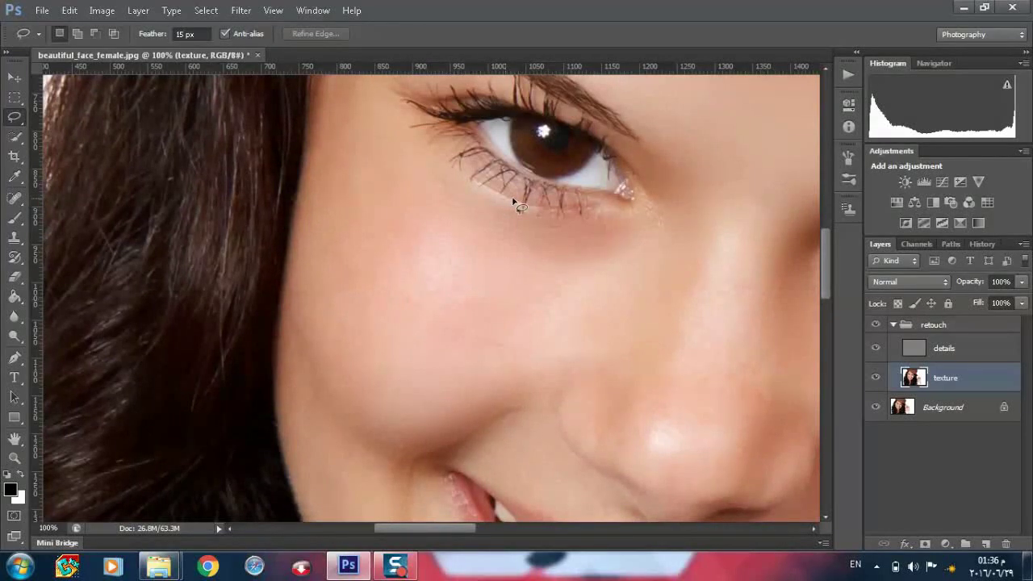
key("ctrl+plus")
mouse_move(486, 183)
left_mouse_down()
mouse_move(528, 184)
mouse_move(609, 226)
left_mouse_up()
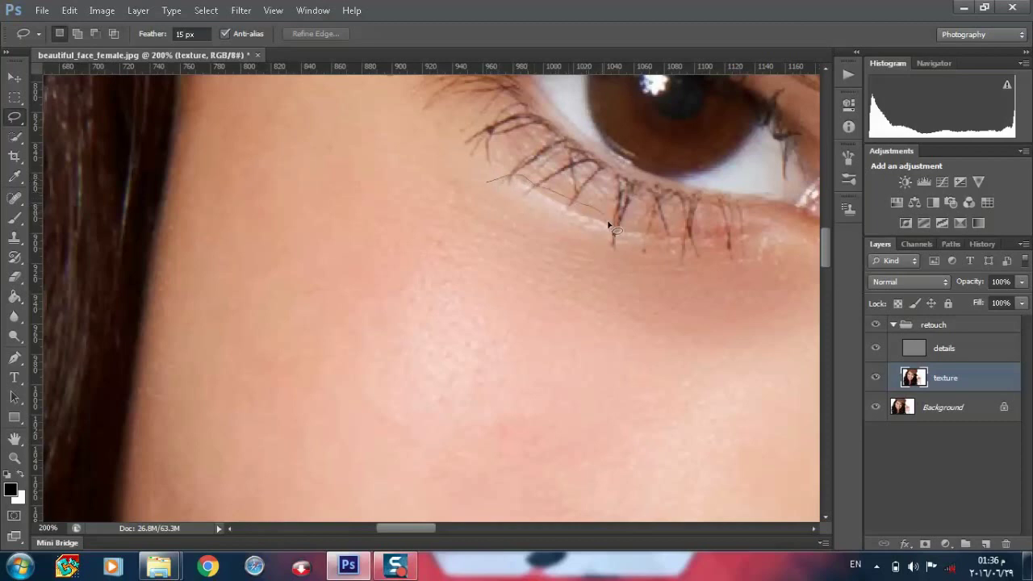
left_click_drag(609, 226, 494, 206)
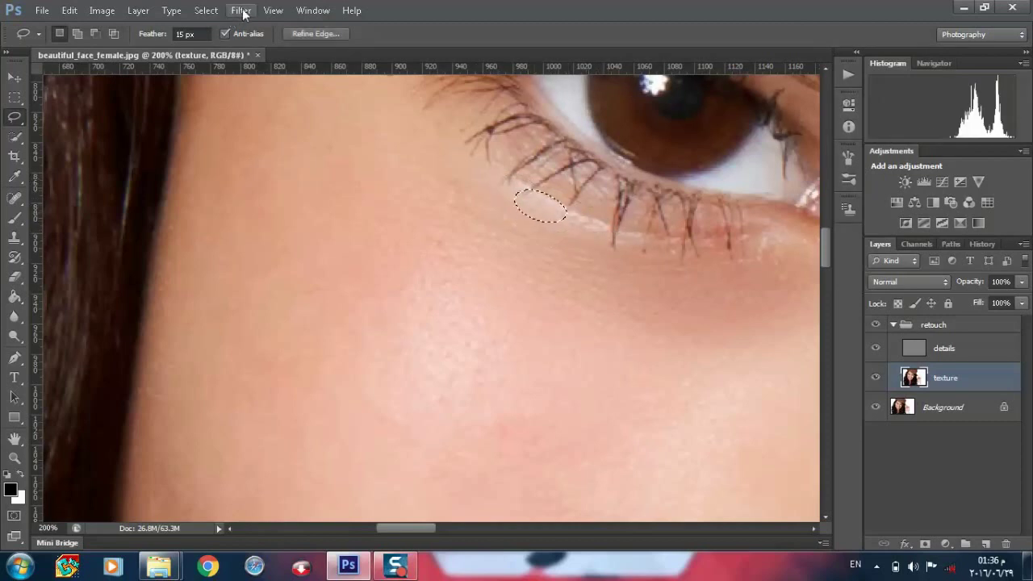
left_click(243, 11)
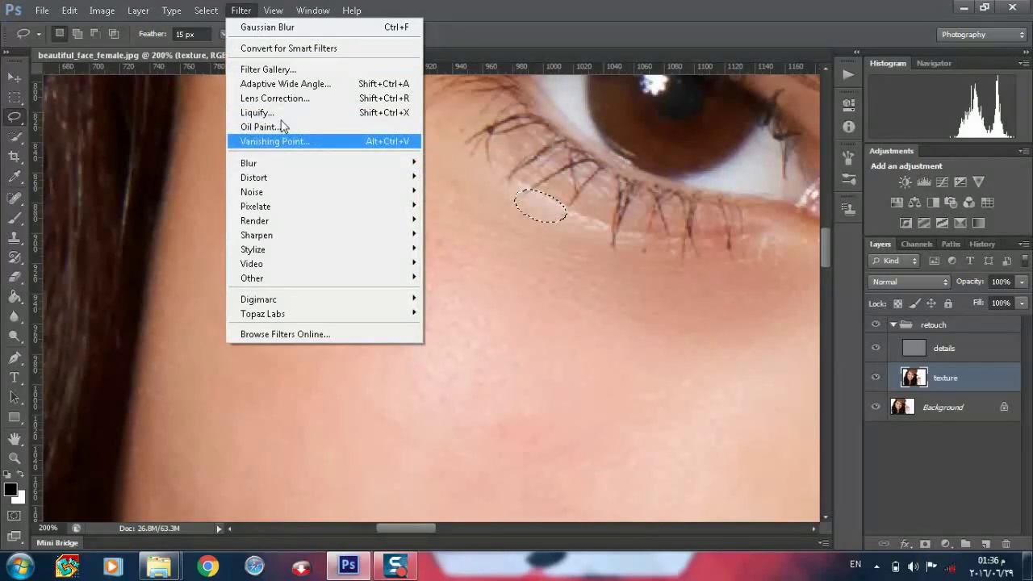
Soften the skin along the lower lash line with the Blur tool.
left_click(16, 218)
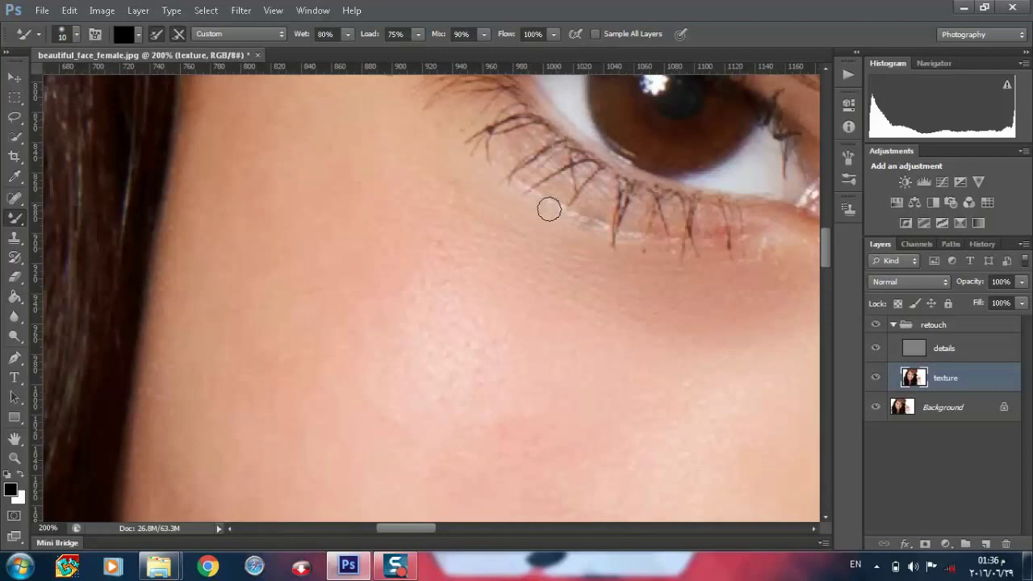
key("r")
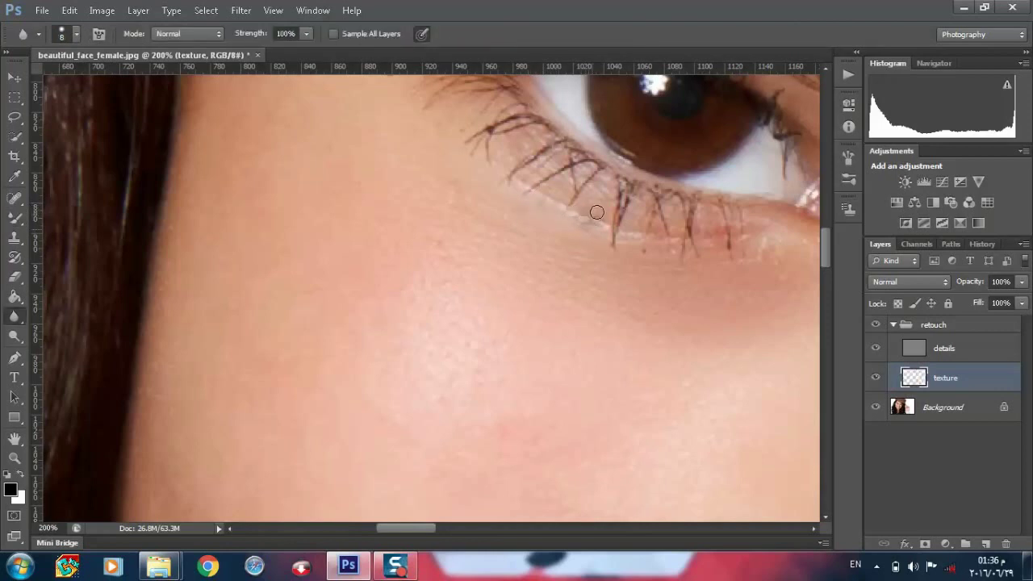
left_click_drag(596, 212, 580, 209)
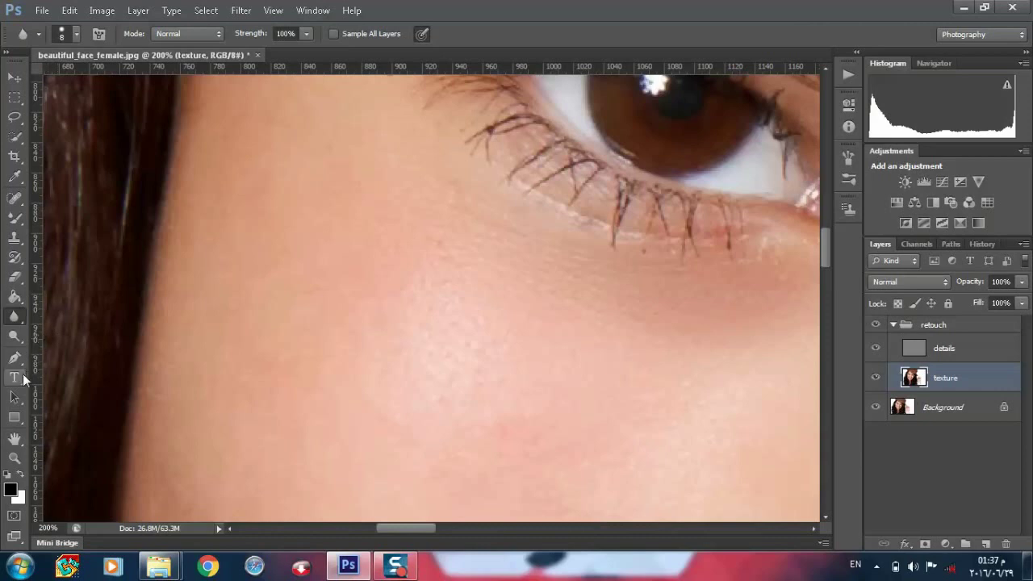
Spot-heal the blemishes beneath the lower lashes with a 9 px Content-Aware brush.
left_click(18, 202)
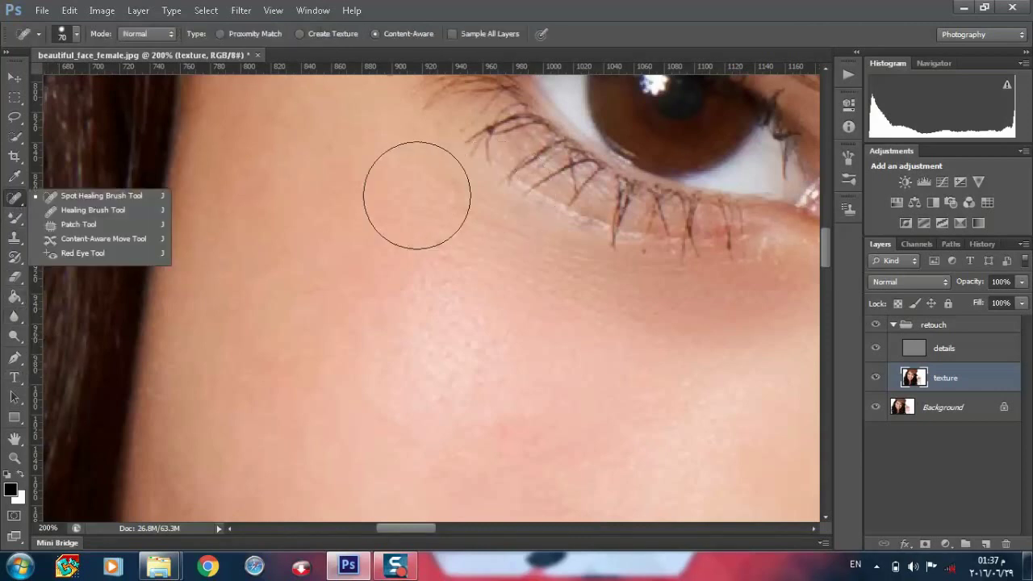
left_click(71, 198)
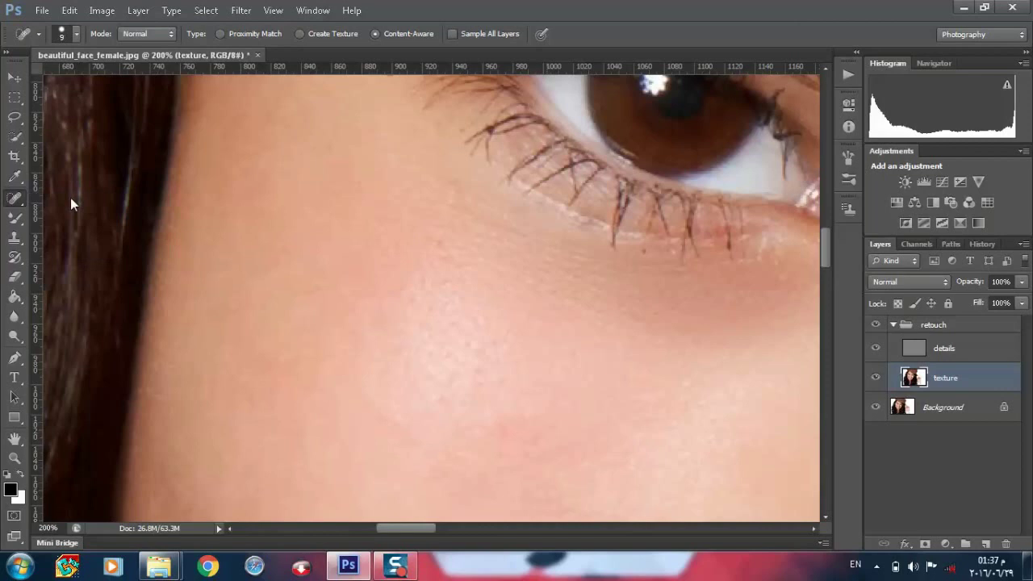
left_click_drag(539, 194, 605, 233)
Lasso the skin below the inner eye corner and reapply the last Gaussian Blur.
key("l")
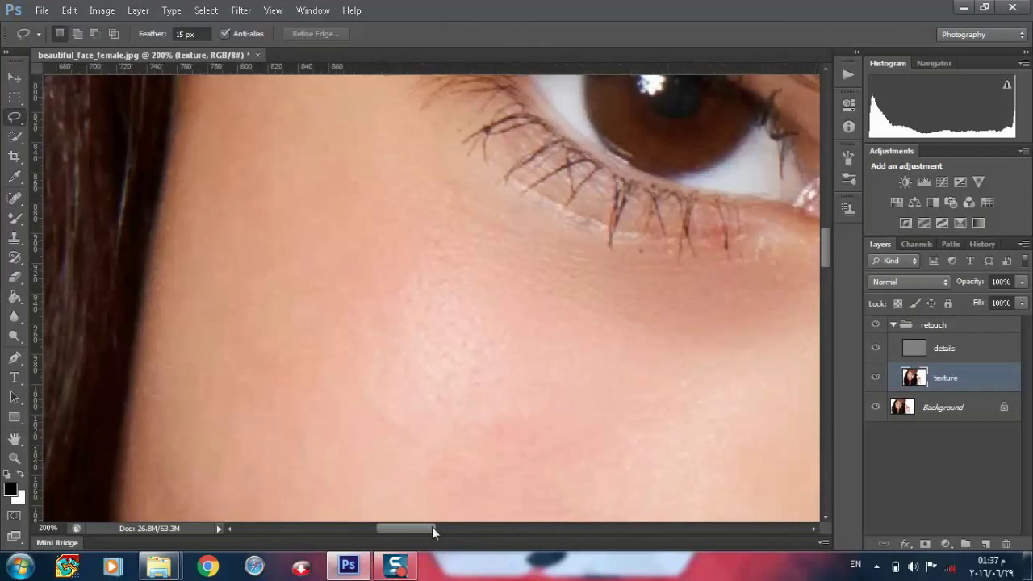
left_click_drag(432, 527, 446, 528)
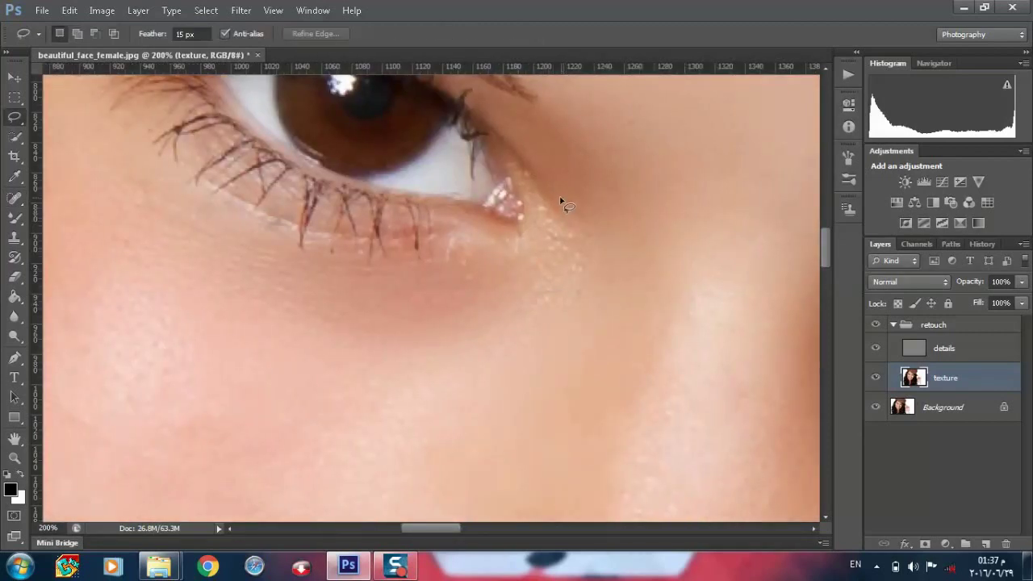
left_click_drag(553, 202, 439, 226)
left_click_drag(440, 226, 565, 218)
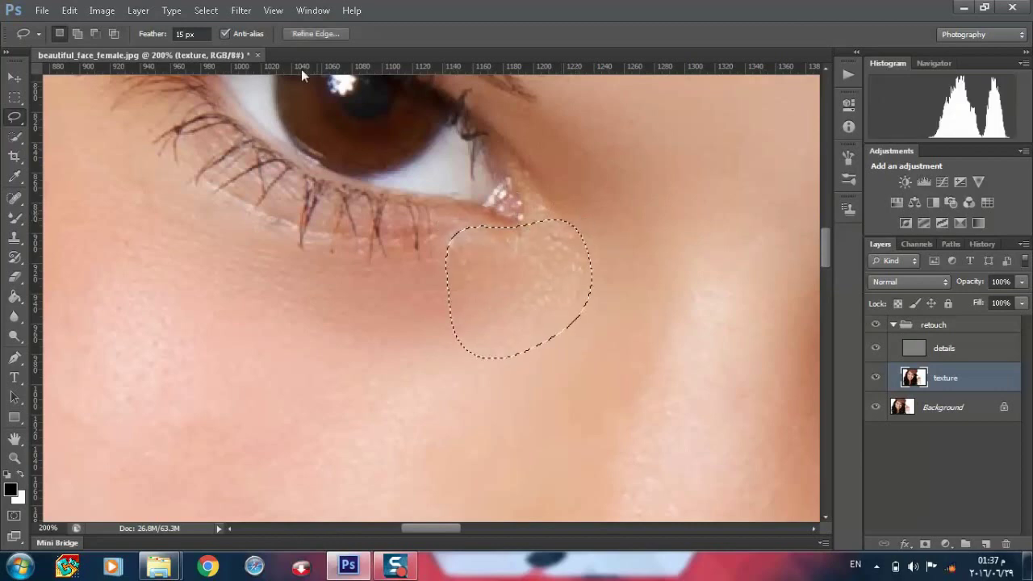
left_click(240, 10)
left_click(246, 27)
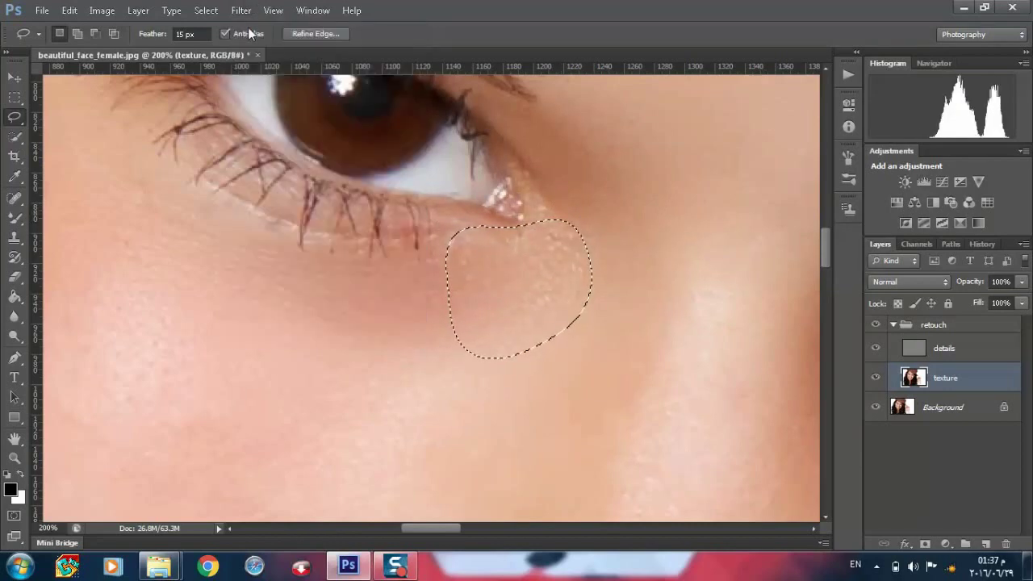
At 200% zoom, outline the cheek beside the smile fold, then clear that selection.
left_click_drag(452, 525, 435, 528)
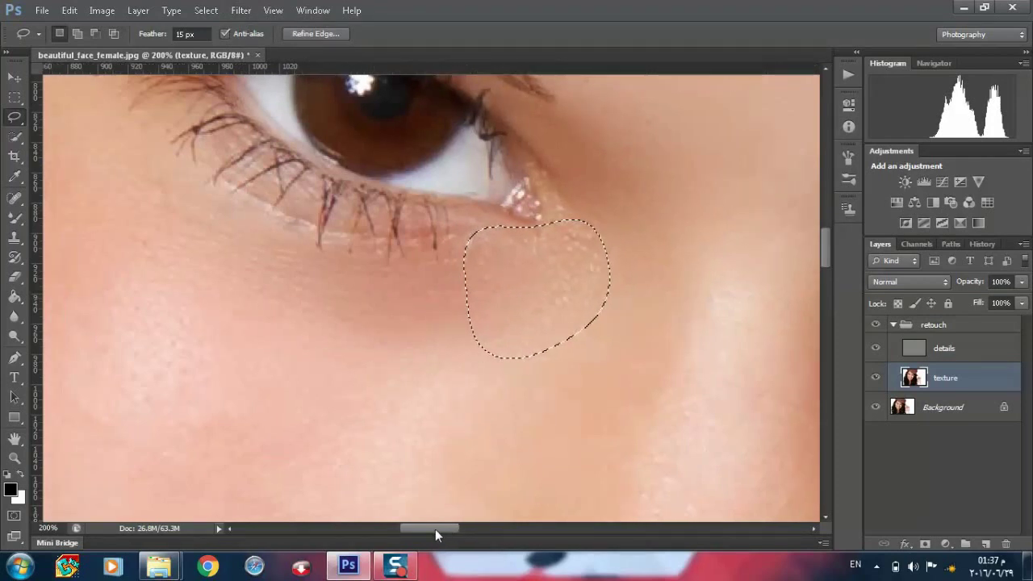
key("ctrl+minus")
key("ctrl+minus")
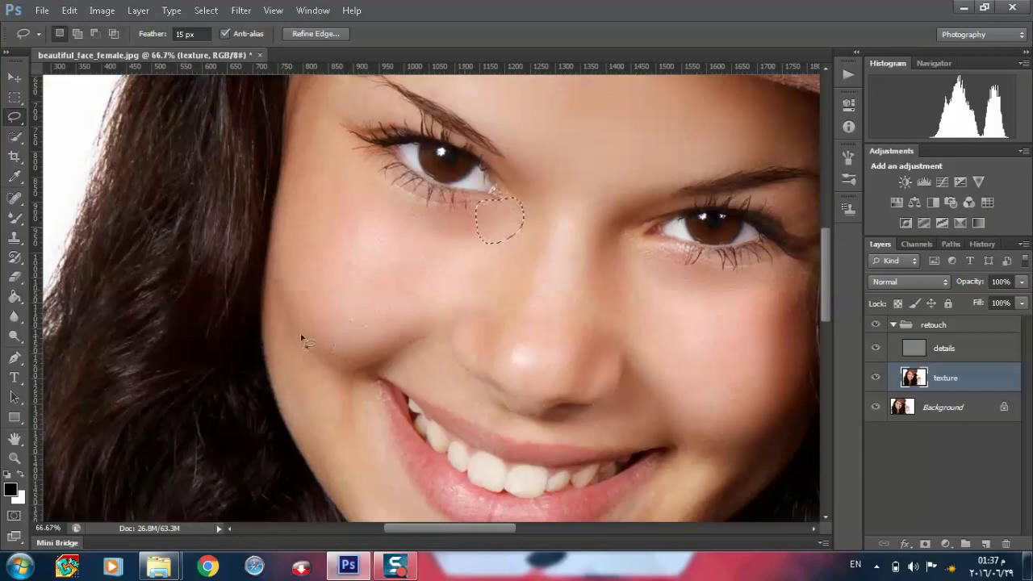
key("ctrl+plus")
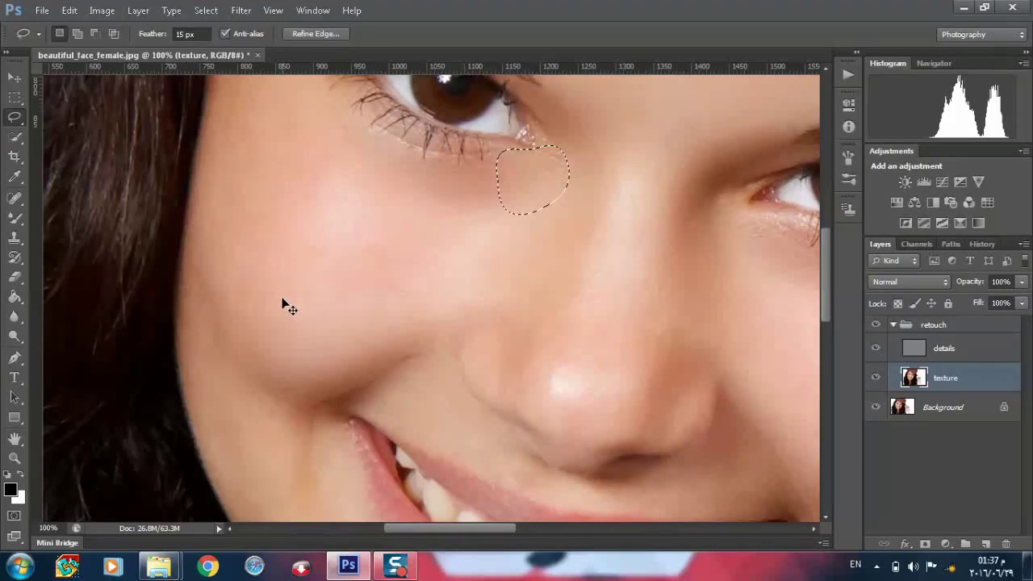
key("ctrl+plus")
mouse_move(660, 131)
left_mouse_down()
mouse_move(692, 211)
mouse_move(563, 275)
mouse_move(409, 309)
left_mouse_up()
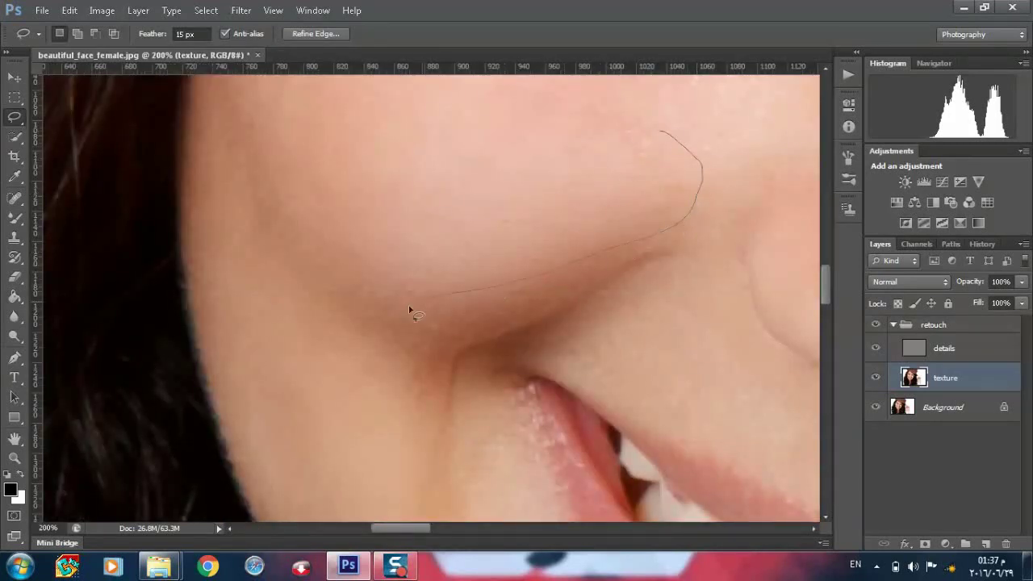
mouse_move(396, 345)
left_mouse_down()
mouse_move(285, 281)
mouse_move(215, 157)
mouse_move(279, 111)
left_mouse_up()
left_click_drag(279, 111, 646, 113)
key("ctrl+d")
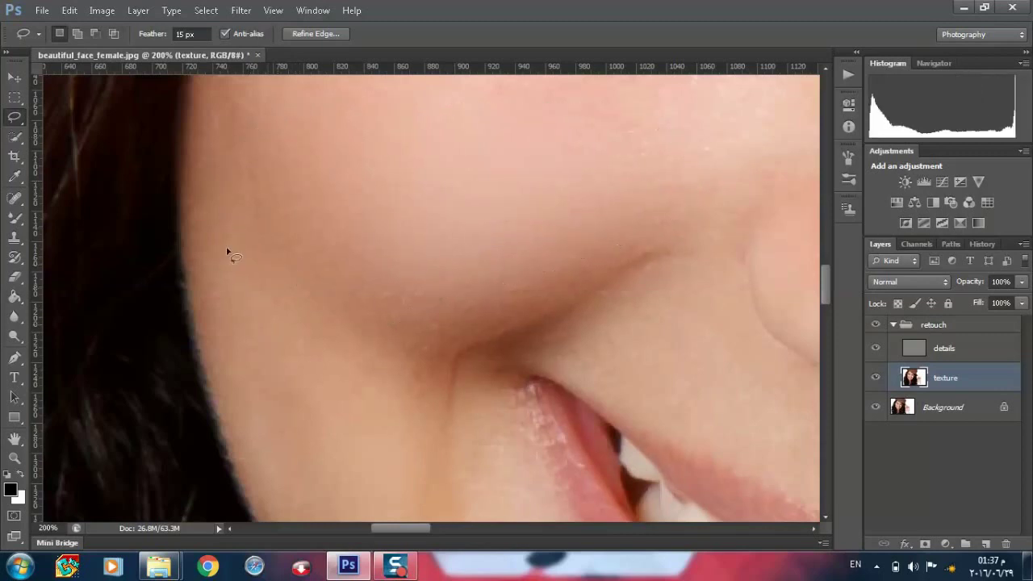
Lasso a feathered skin patch beside the lip corner.
mouse_move(226, 167)
left_mouse_down()
mouse_move(363, 316)
mouse_move(401, 327)
mouse_move(426, 426)
mouse_move(419, 491)
mouse_move(336, 503)
mouse_move(203, 257)
mouse_move(213, 202)
left_mouse_up()
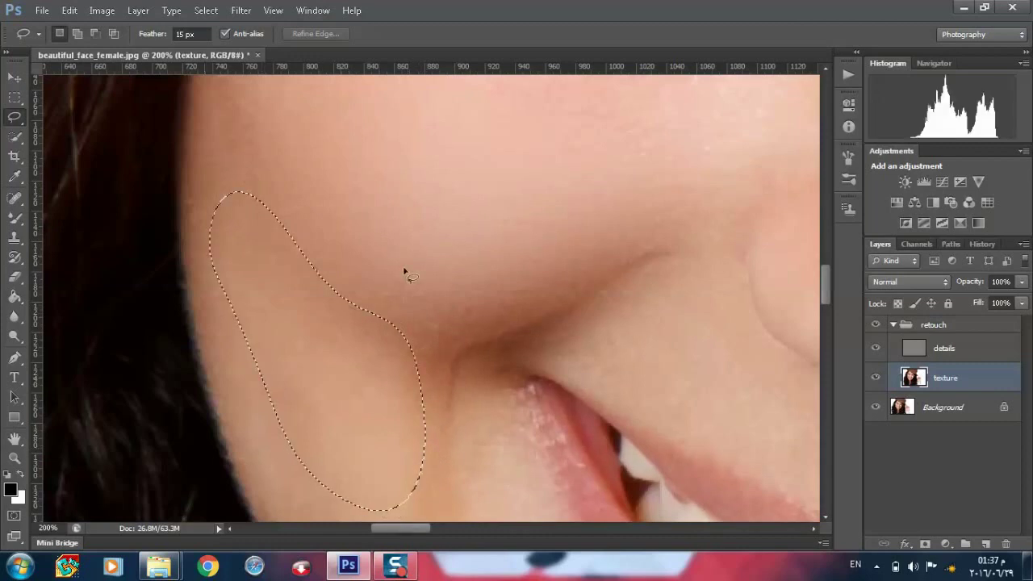
scroll(404, 242, "down", 4)
scroll(404, 208, "down", 1)
key("ctrl+d")
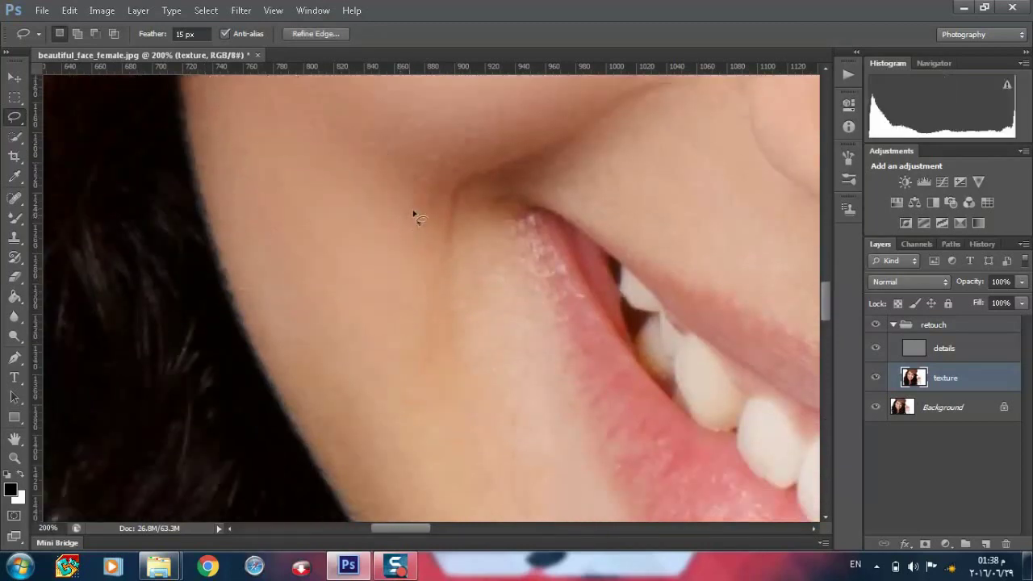
mouse_move(413, 185)
left_mouse_down()
mouse_move(461, 214)
mouse_move(476, 373)
mouse_move(417, 358)
mouse_move(385, 233)
mouse_move(397, 208)
left_mouse_up()
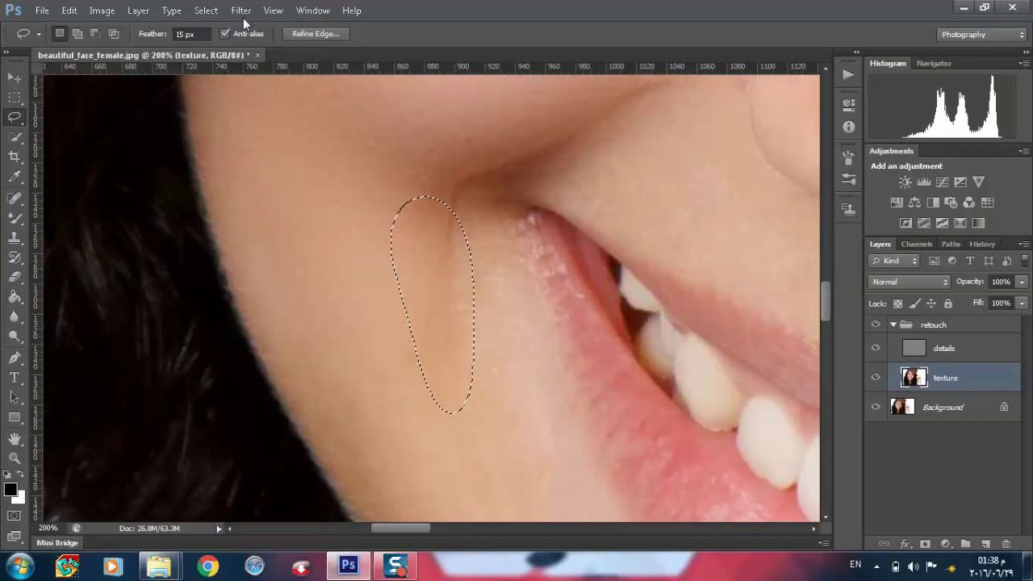
At 100% zoom on the mouth, outline the jaw and reapply the last Gaussian Blur.
key("ctrl+minus")
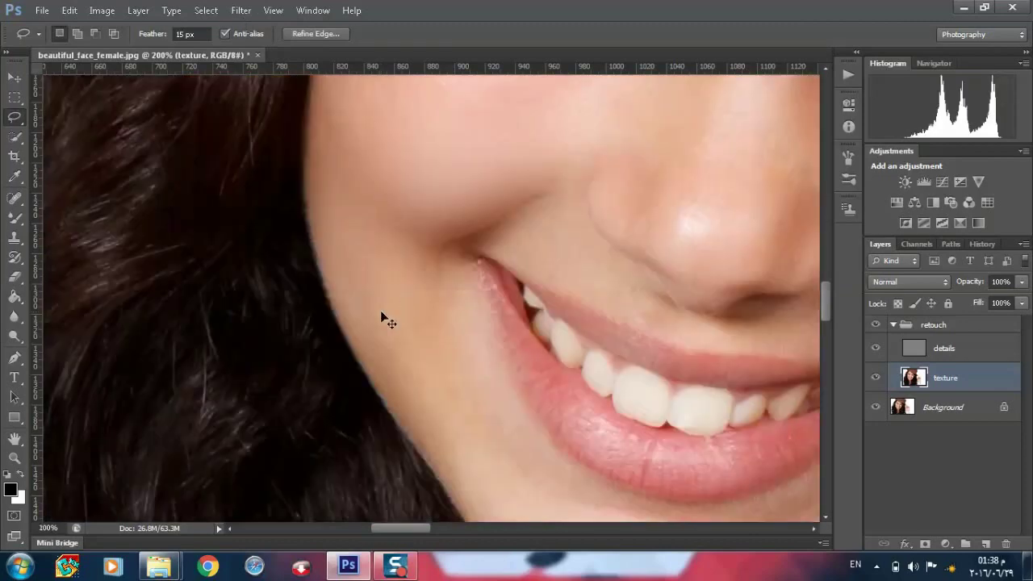
key("ctrl+minus")
key("ctrl+minus")
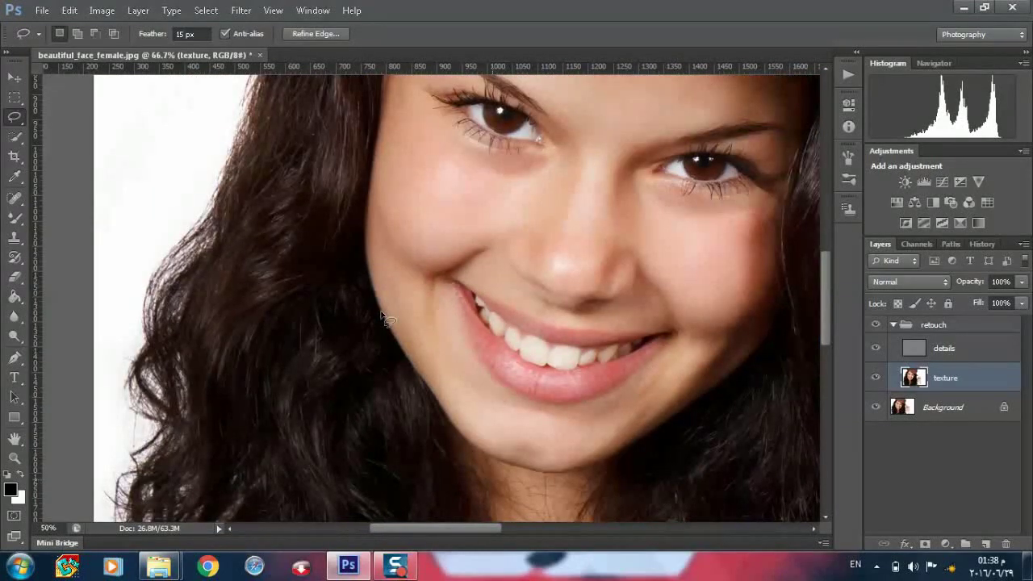
key("ctrl+minus")
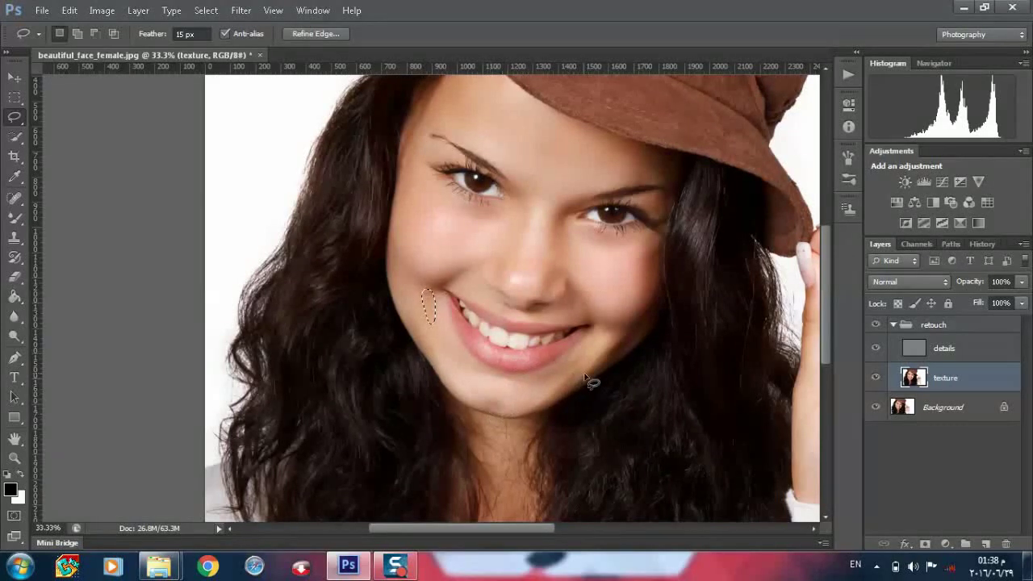
key("ctrl+1")
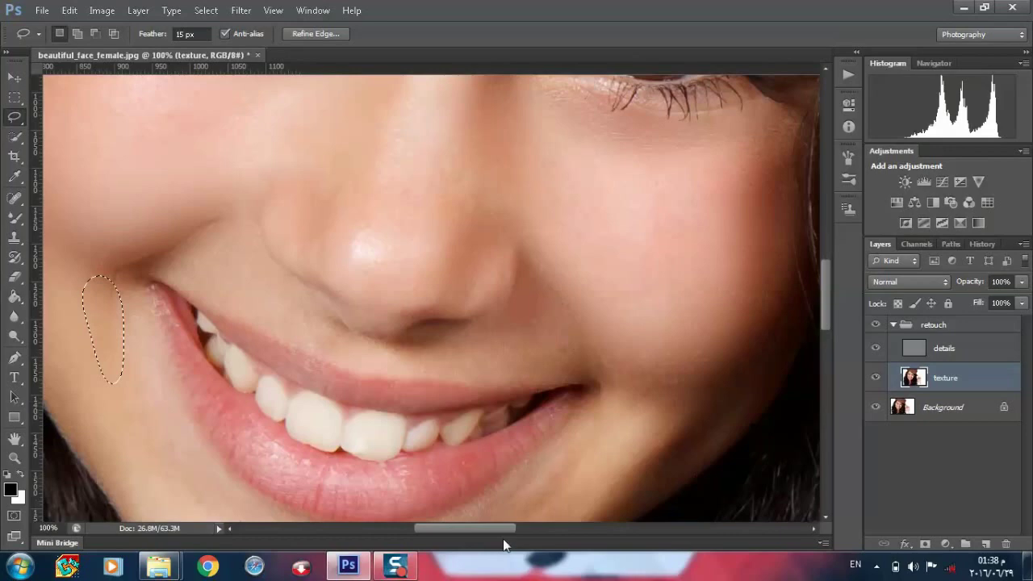
scroll(560, 492, "right", 5)
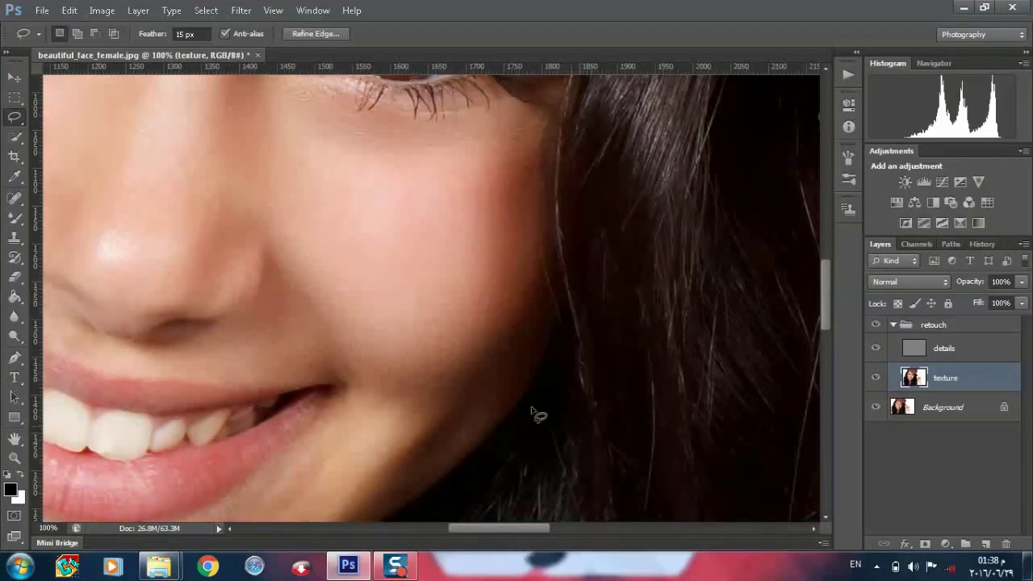
scroll(533, 415, "down", 1)
scroll(516, 399, "down", 3)
scroll(484, 375, "down", 1)
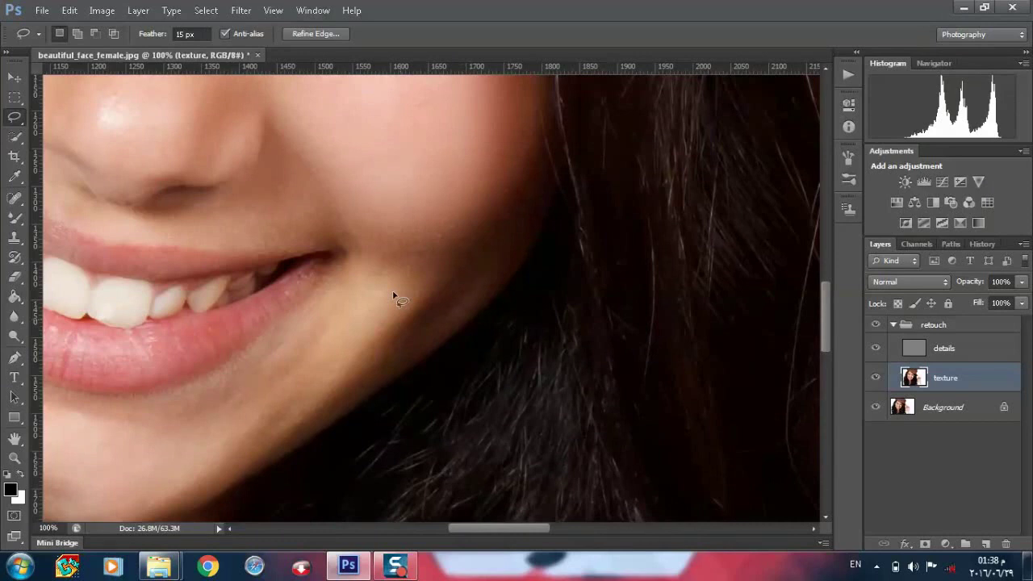
mouse_move(347, 246)
left_mouse_down()
mouse_move(386, 293)
mouse_move(348, 249)
left_mouse_up()
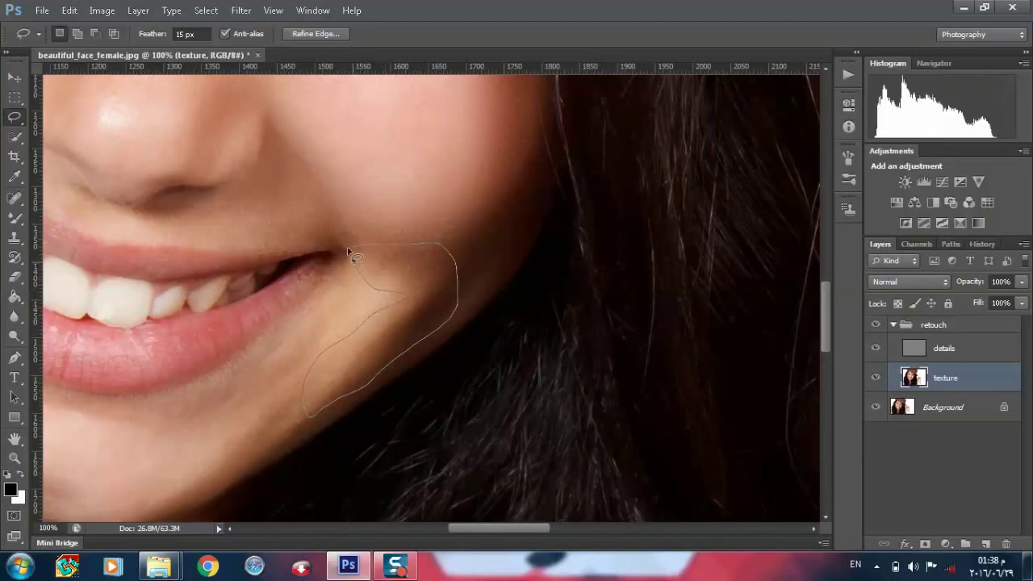
left_click(240, 11)
left_click(253, 26)
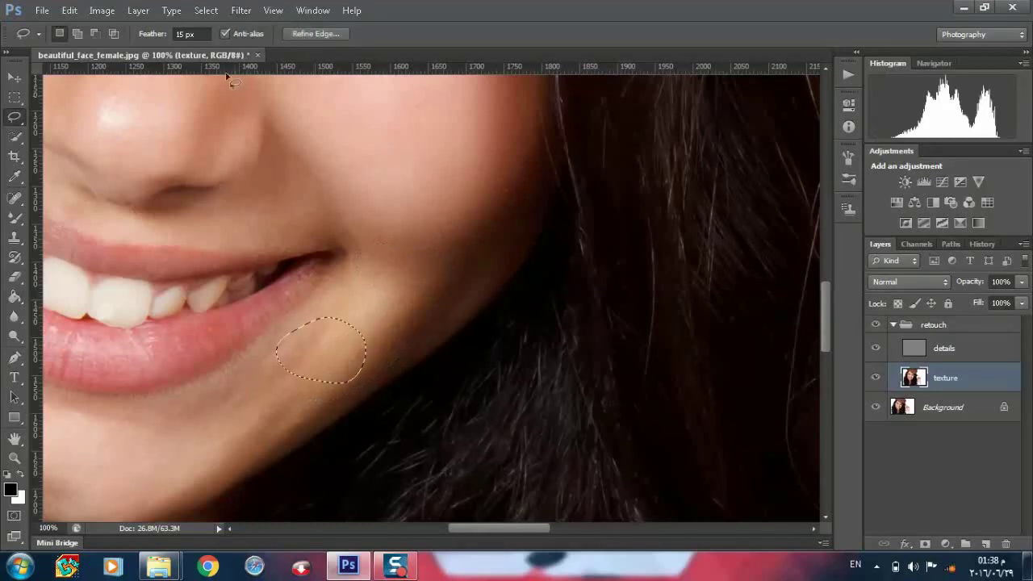
Reapply the blur to a small chin patch and clear the selection.
left_click(241, 11)
left_click(256, 25)
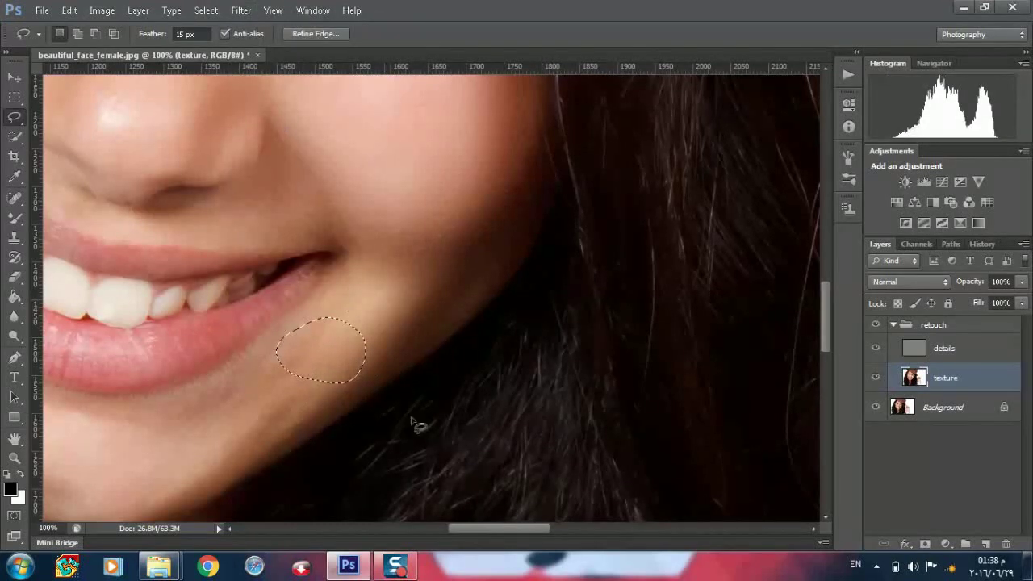
left_click_drag(500, 528, 475, 532)
left_click(475, 429)
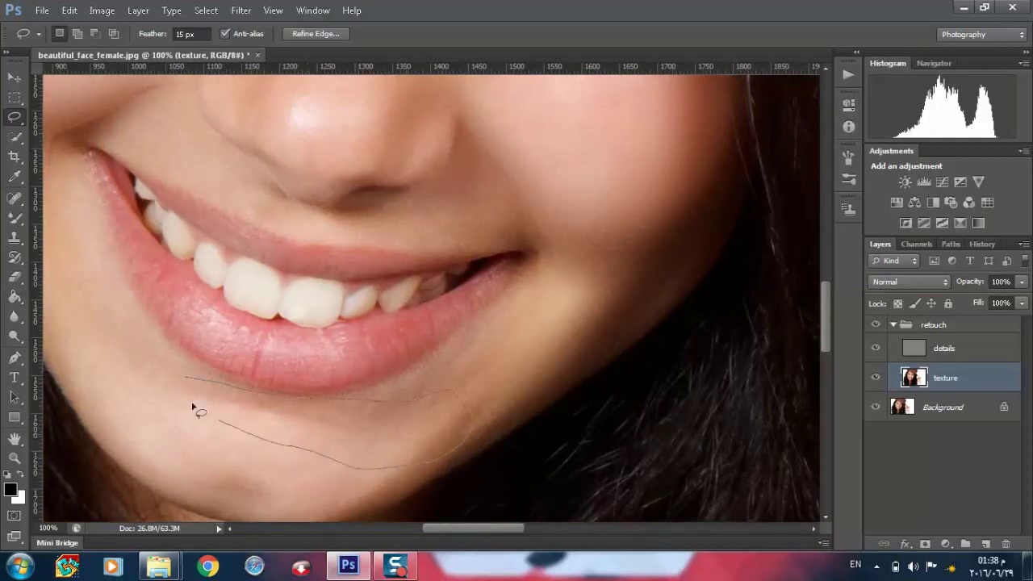
Blur skin patches along and under the chin, then deselect.
left_click_drag(466, 437, 185, 400)
left_click(240, 10)
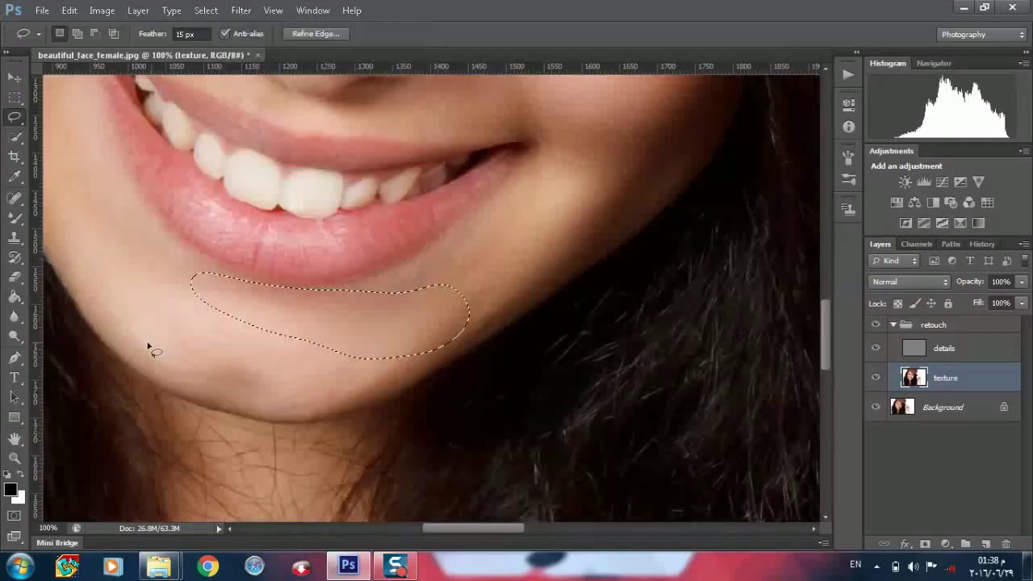
key("ctrl+d")
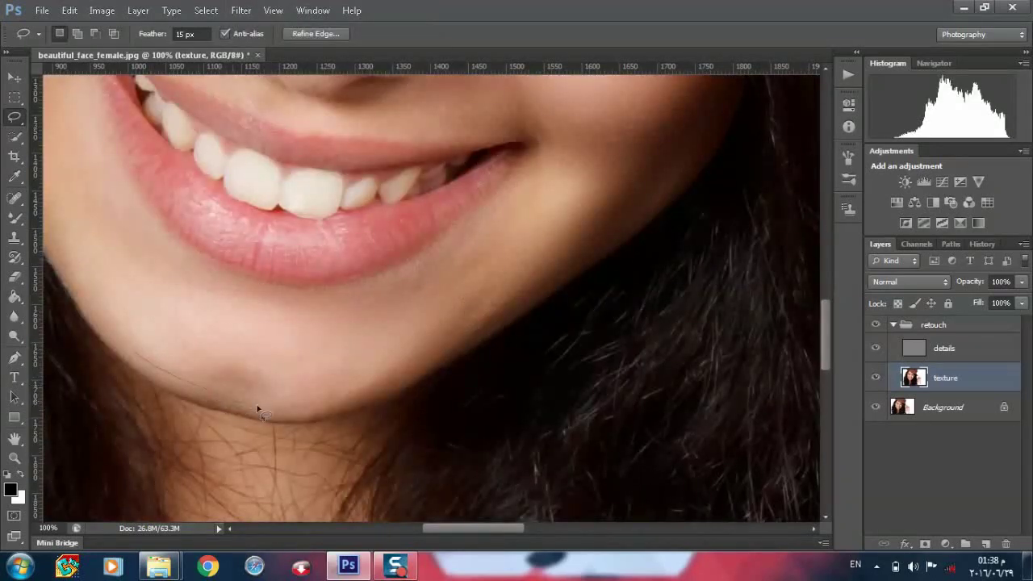
mouse_move(257, 410)
left_mouse_down()
mouse_move(316, 415)
mouse_move(351, 392)
mouse_move(274, 346)
mouse_move(155, 351)
left_mouse_up()
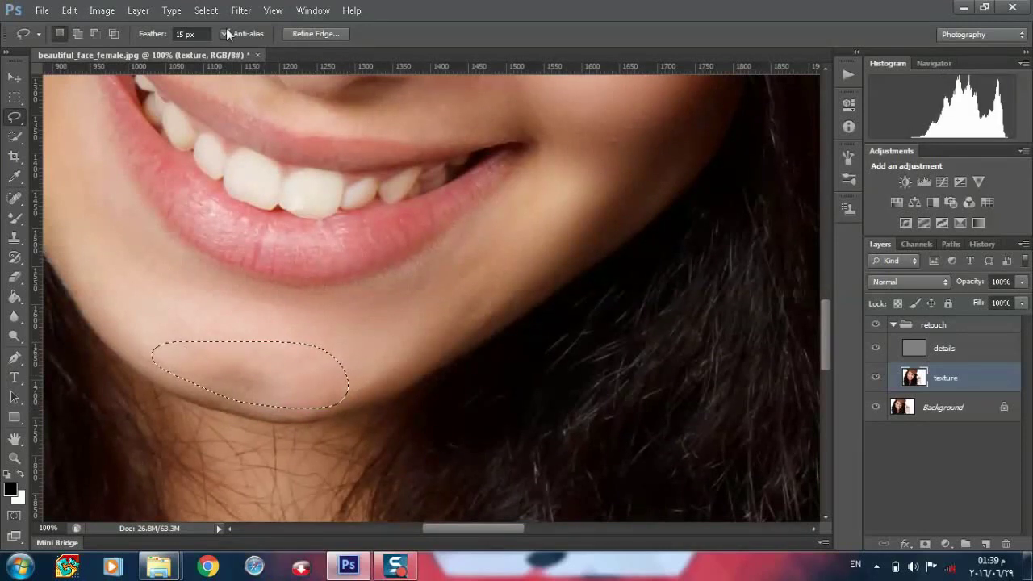
key("ctrl+d")
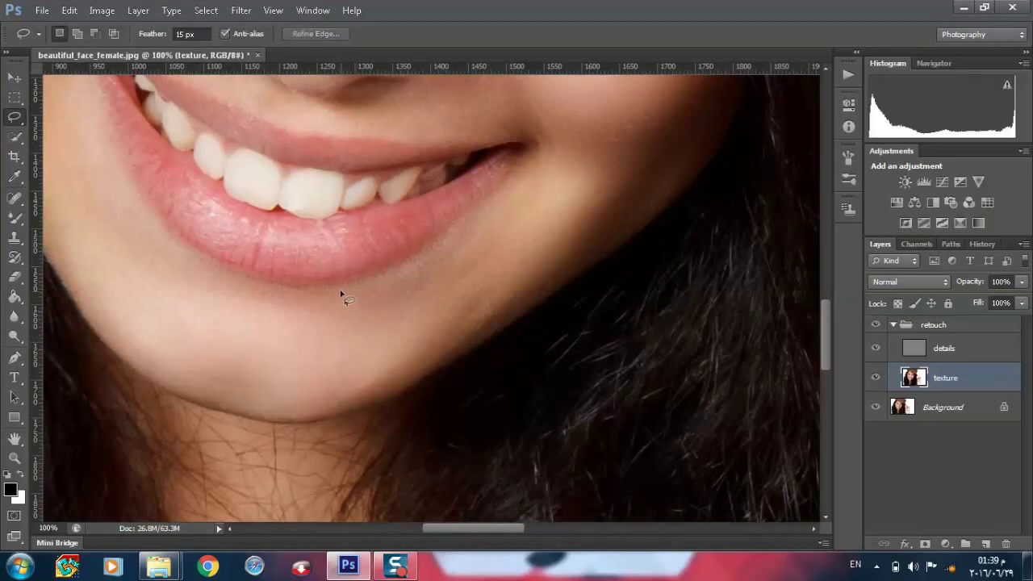
Outline the skin below the lower lip and along the jaw edge, then deselect.
mouse_move(407, 301)
left_mouse_down()
mouse_move(440, 346)
mouse_move(399, 364)
mouse_move(329, 299)
left_mouse_up()
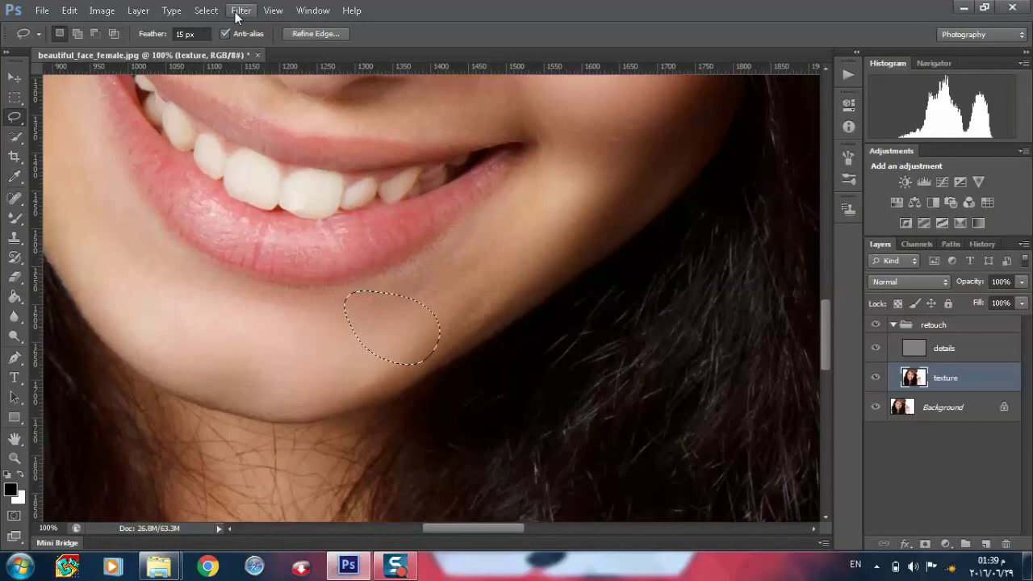
scroll(346, 376, "left", 5)
scroll(323, 322, "up", 3)
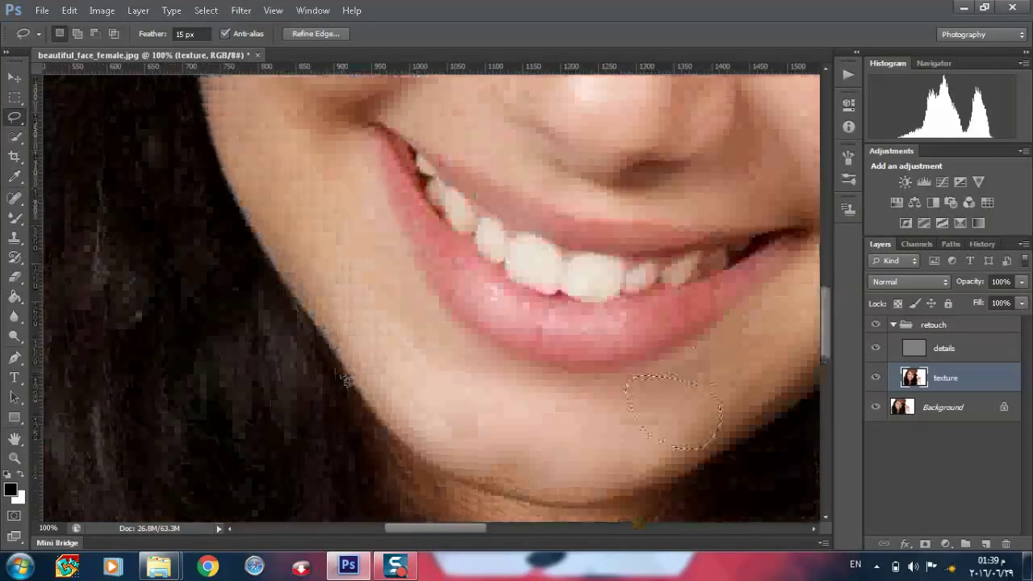
scroll(286, 282, "up", 2)
left_click_drag(250, 225, 367, 416)
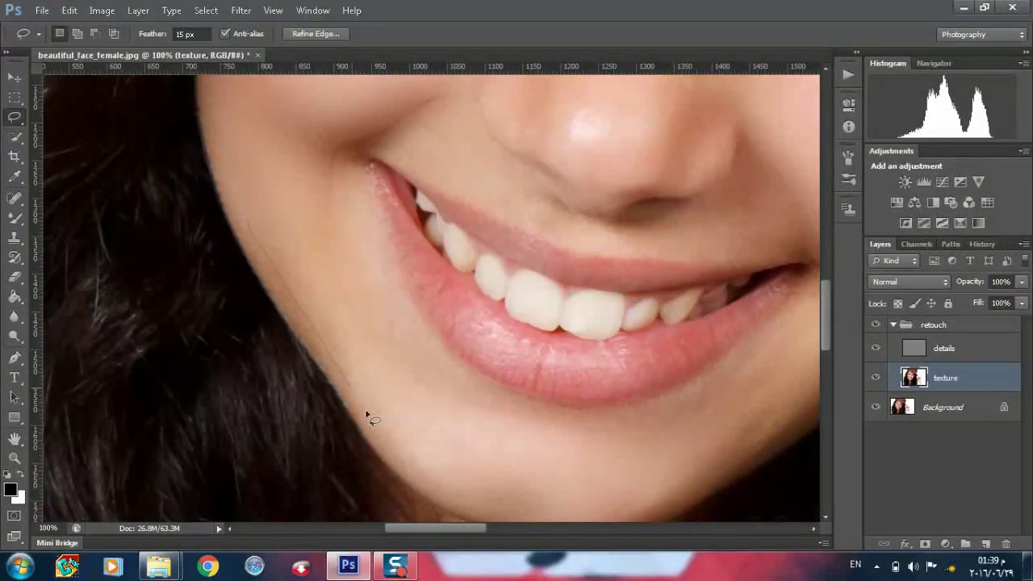
left_click_drag(367, 415, 422, 341)
key("ctrl+d")
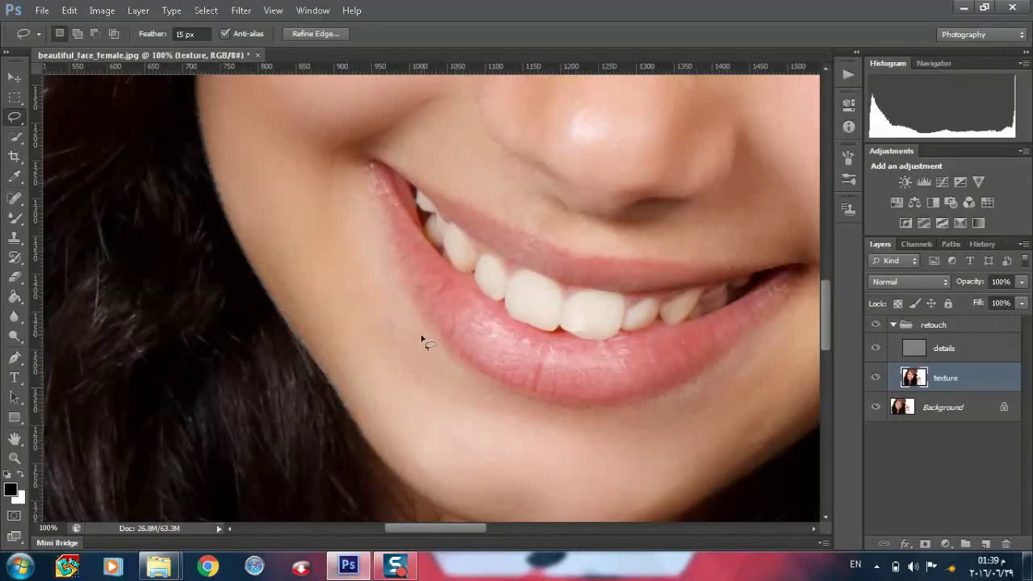
Reapply the blur with Ctrl+F and outline a skin patch beside the nose.
key("ctrl+minus")
key("ctrl+minus")
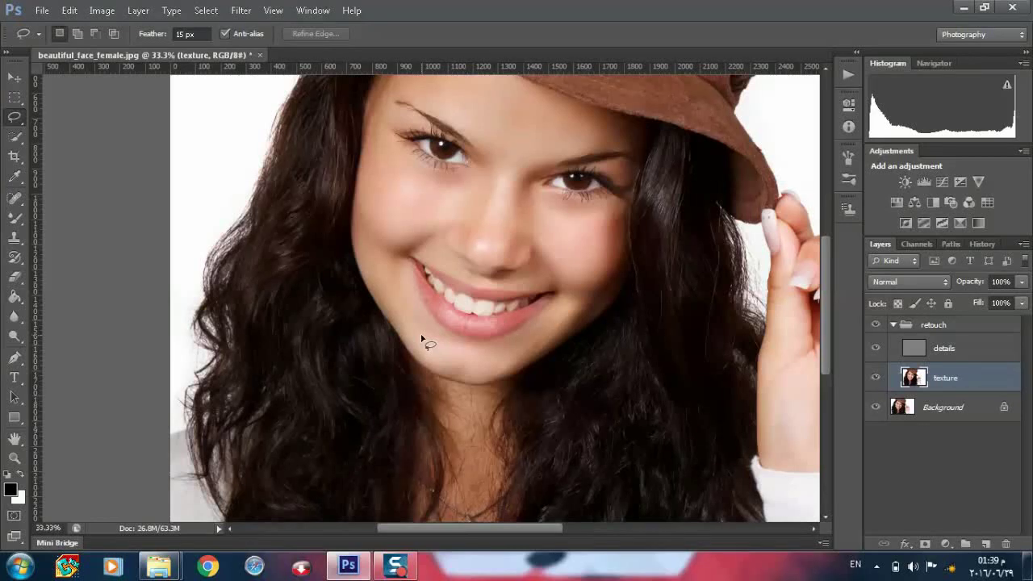
key("ctrl+f")
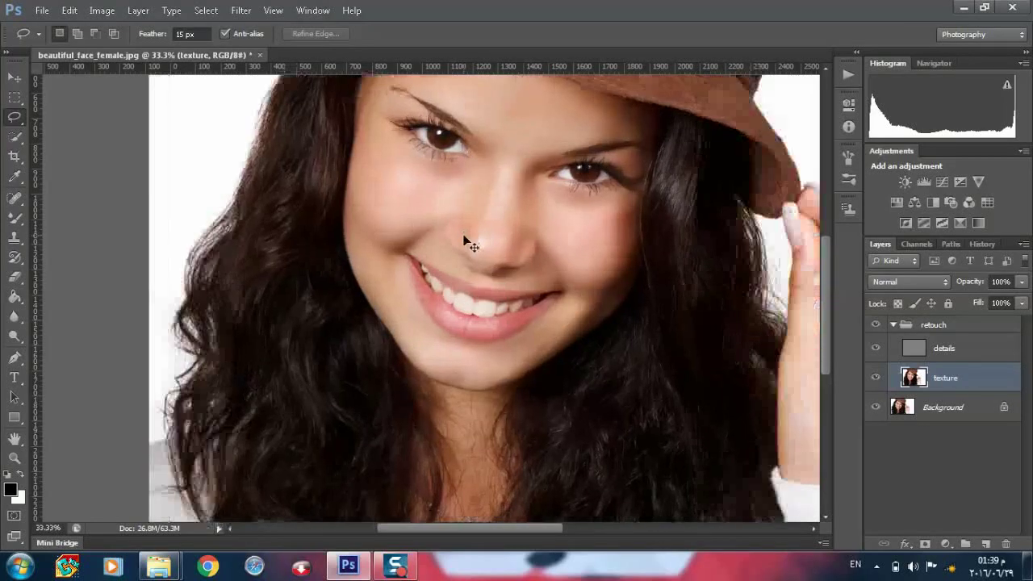
key("ctrl+plus")
key("ctrl+plus")
key("ctrl+plus")
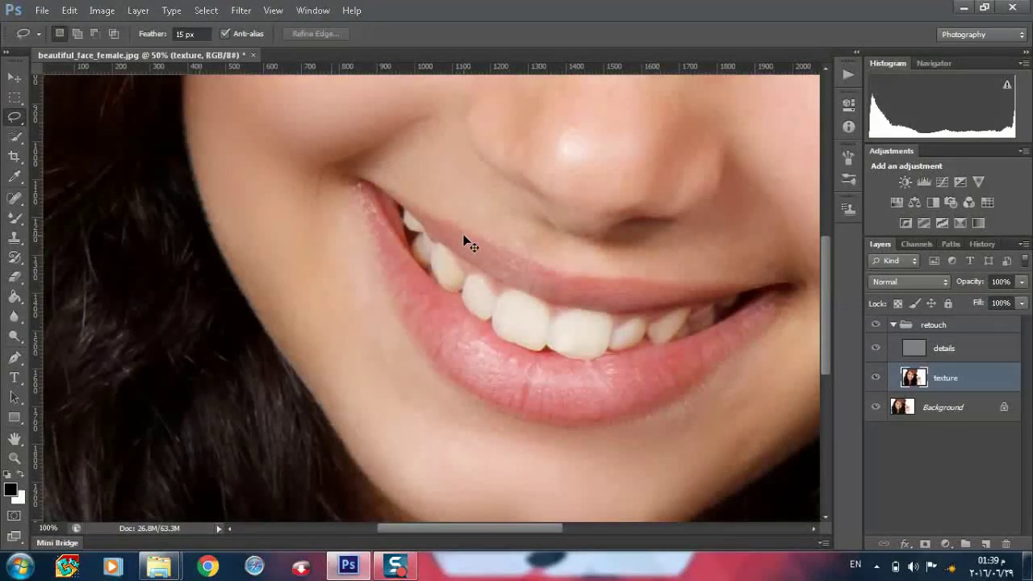
key("ctrl+plus")
mouse_move(754, 91)
left_mouse_down()
mouse_move(704, 334)
mouse_move(752, 103)
left_mouse_up()
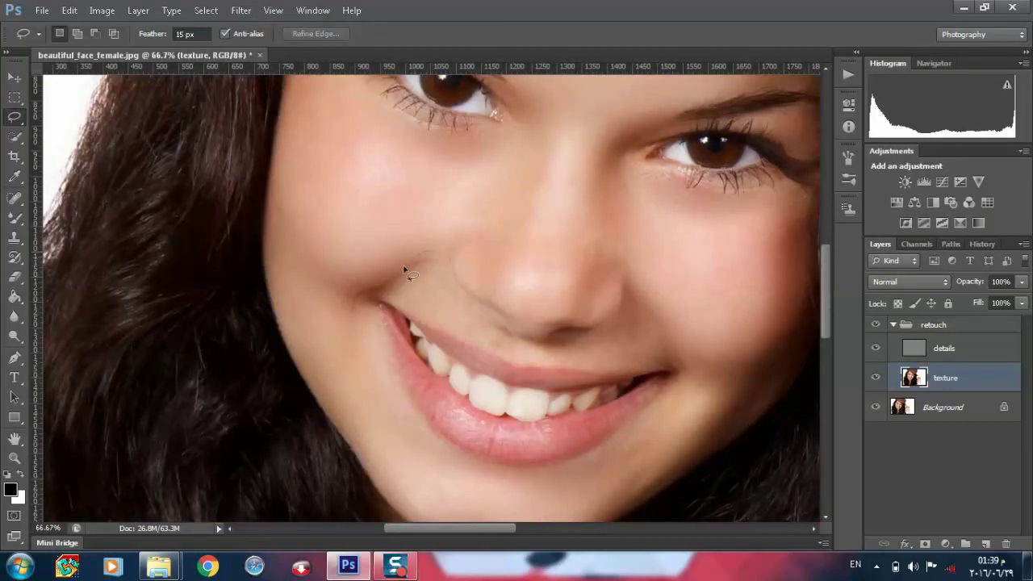
Lasso the nasolabial crease from nose toward mouth corner, blur it, then zoom out.
mouse_move(405, 270)
left_mouse_down()
mouse_move(500, 358)
mouse_move(507, 339)
mouse_move(473, 307)
left_mouse_up()
left_click_drag(473, 308, 473, 307)
left_click(634, 289)
mouse_move(624, 314)
left_mouse_down()
mouse_move(614, 331)
mouse_move(507, 346)
mouse_move(545, 373)
mouse_move(606, 374)
mouse_move(681, 341)
left_mouse_up()
left_click_drag(682, 340, 682, 342)
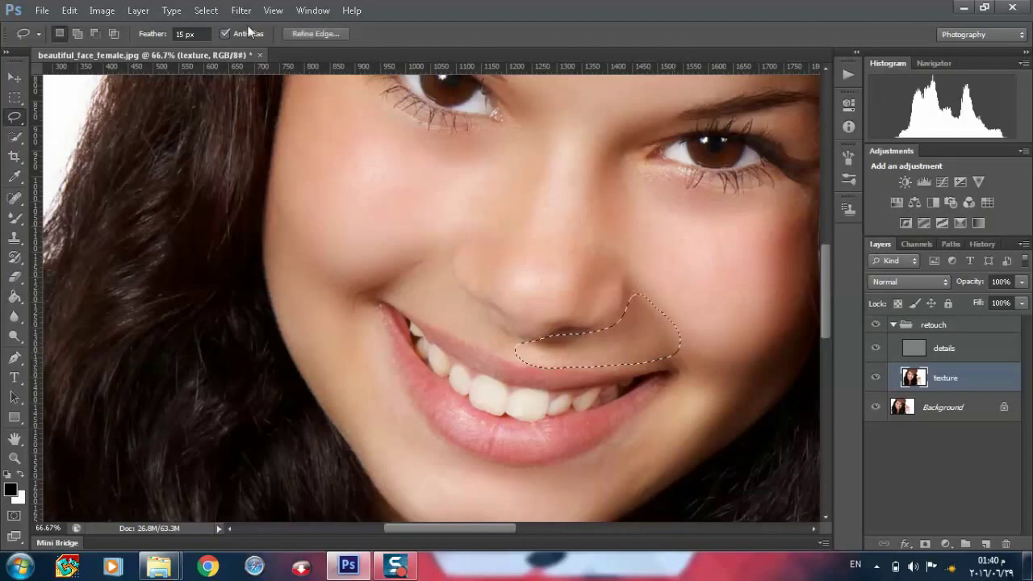
left_click(396, 191)
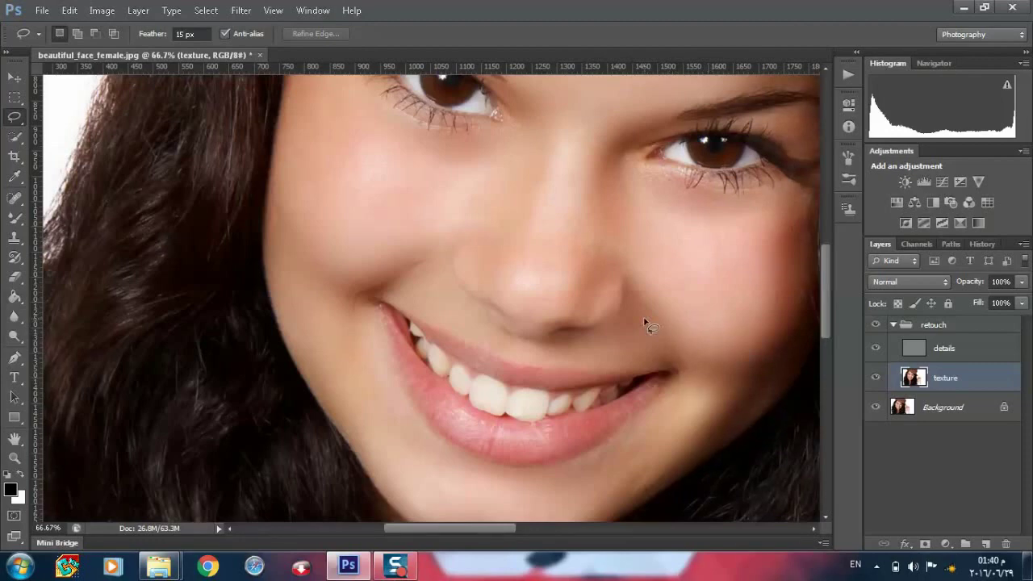
key("ctrl+minus")
key("ctrl+minus")
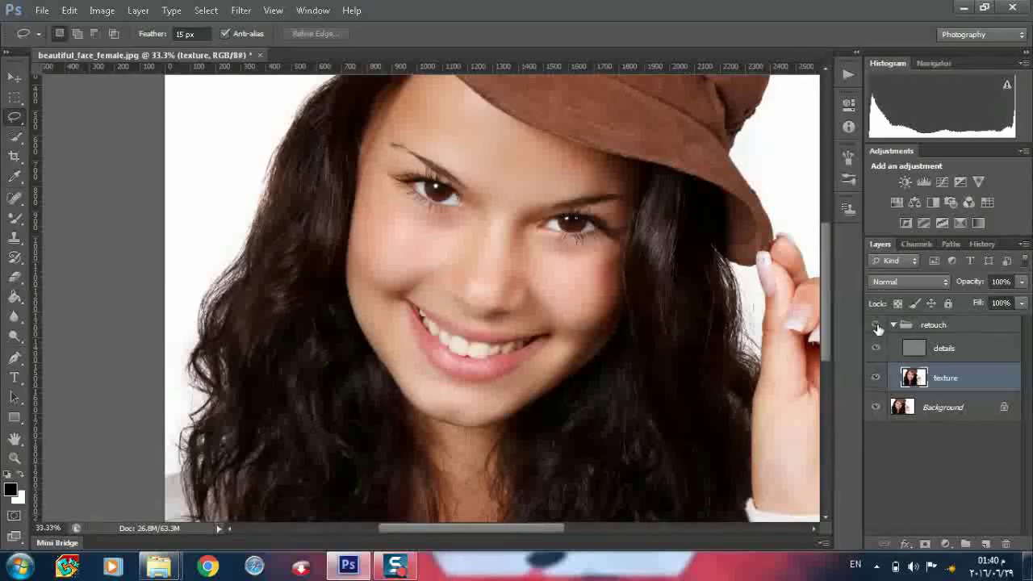
left_click(877, 326)
left_click(877, 326)
left_click(877, 326)
key("ctrl+plus")
key("ctrl+plus")
key("ctrl+plus")
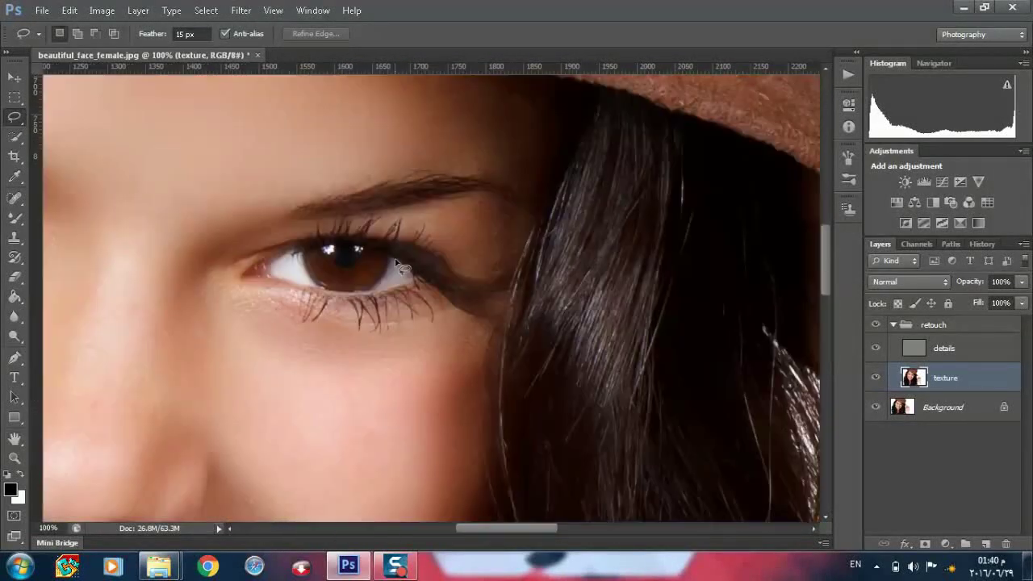
Lasso the temple skin beside the outer eye corner and reapply the last Gaussian Blur.
mouse_move(521, 209)
left_mouse_down()
mouse_move(388, 217)
mouse_move(411, 218)
left_mouse_up()
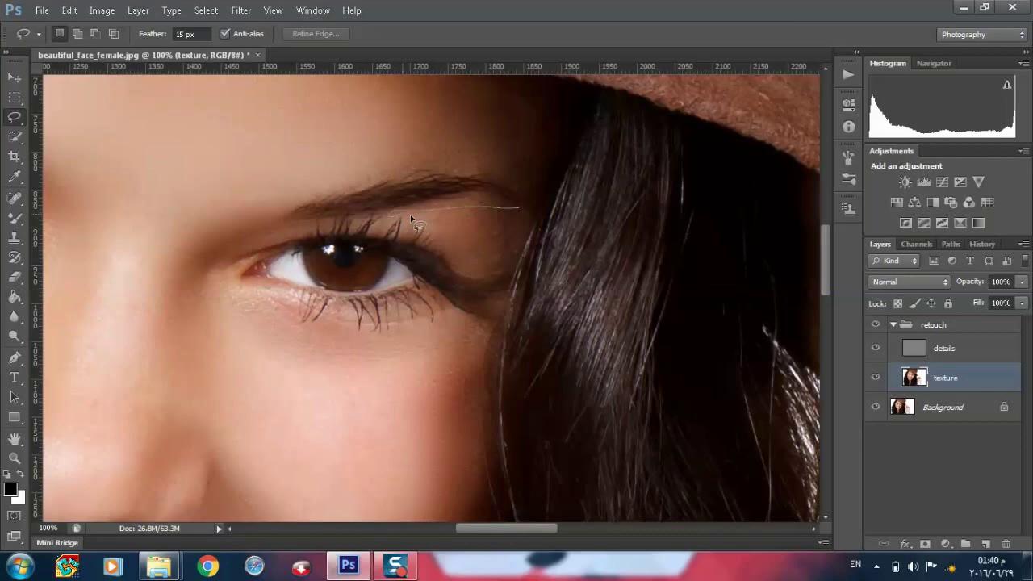
left_click_drag(411, 219, 468, 266)
left_click(241, 10)
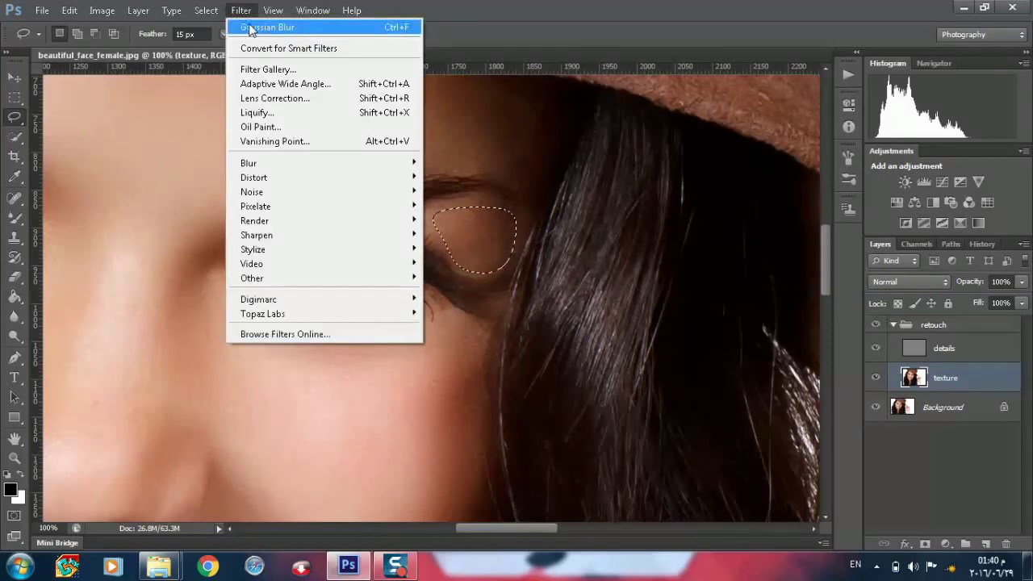
left_click(250, 27)
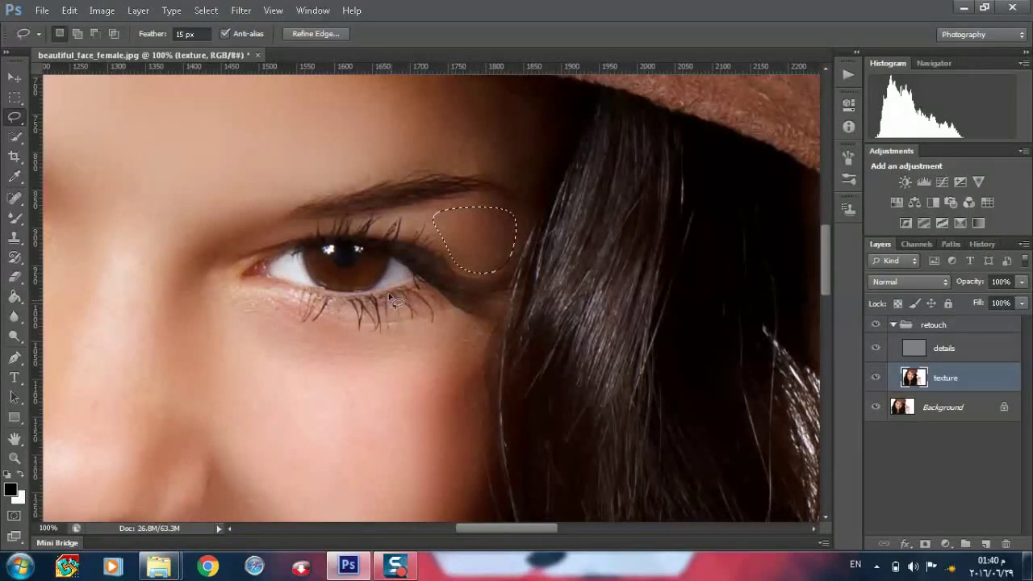
key("ctrl+plus")
key("ctrl+plus")
key("ctrl+plus")
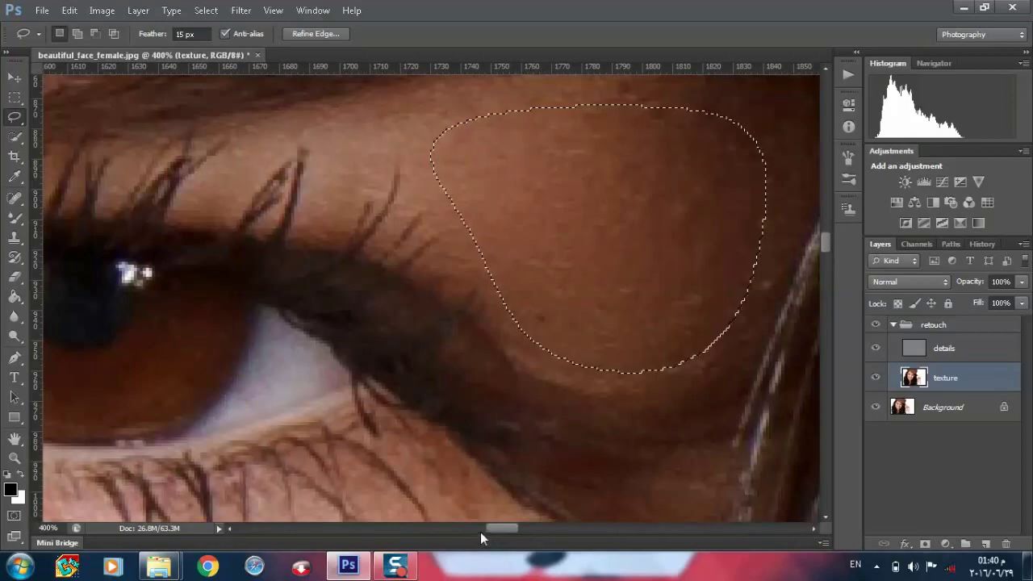
left_click(481, 531)
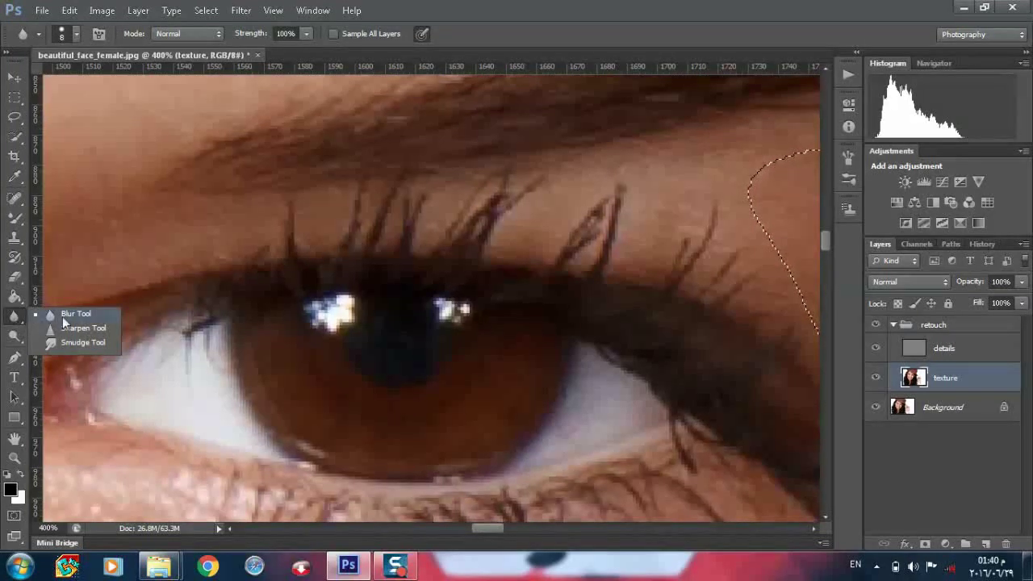
Switch to the Blur tool at 100% strength with a 15 px brush, dropping the selection.
left_click(62, 316)
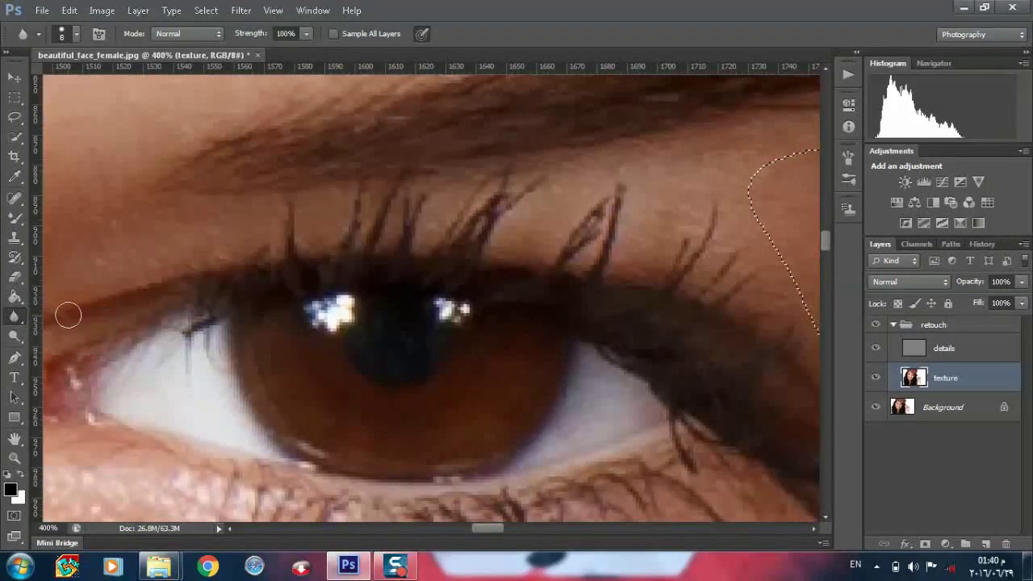
left_click(307, 33)
key("ctrl+d")
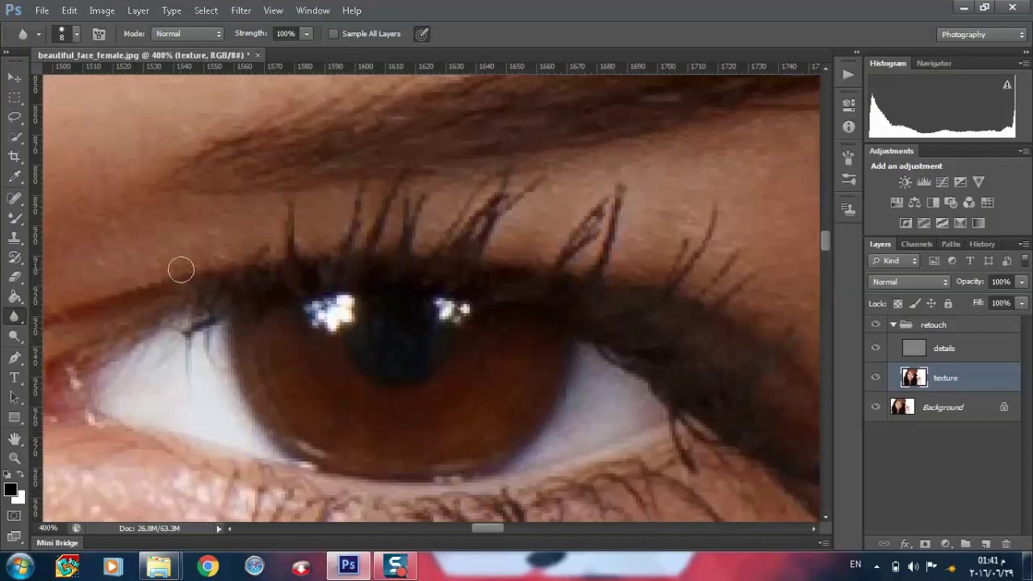
key("ctrl+minus")
key("ctrl+minus")
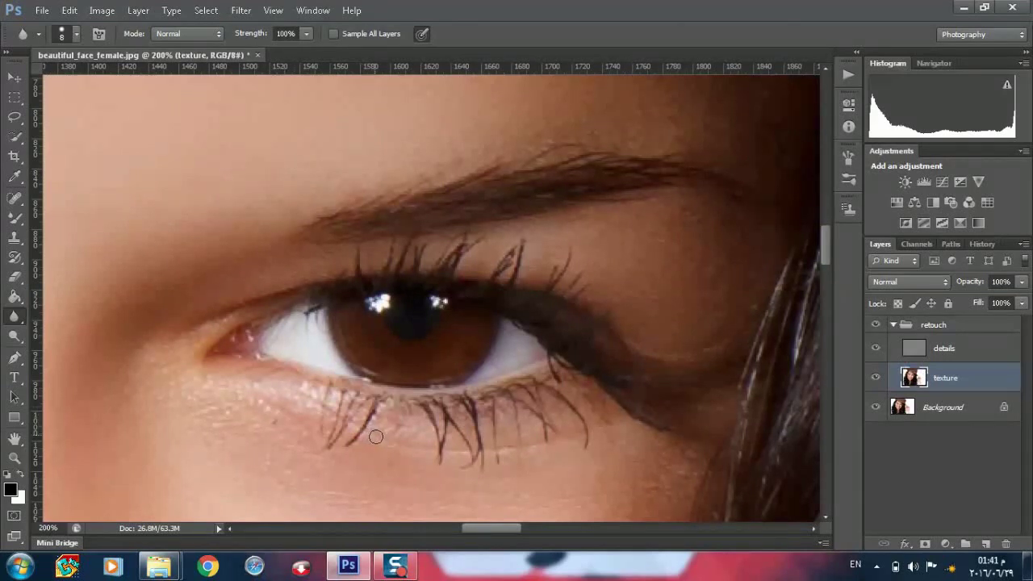
key("bracketright")
key("bracketright")
key("bracketright")
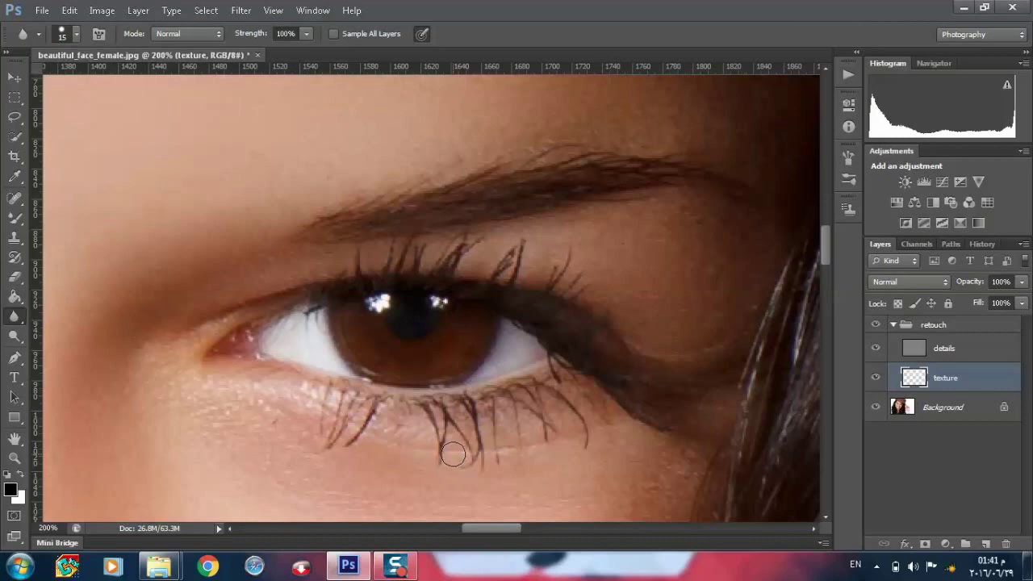
Brush the Blur tool along the lower lashes in two passes.
left_click_drag(452, 454, 603, 432)
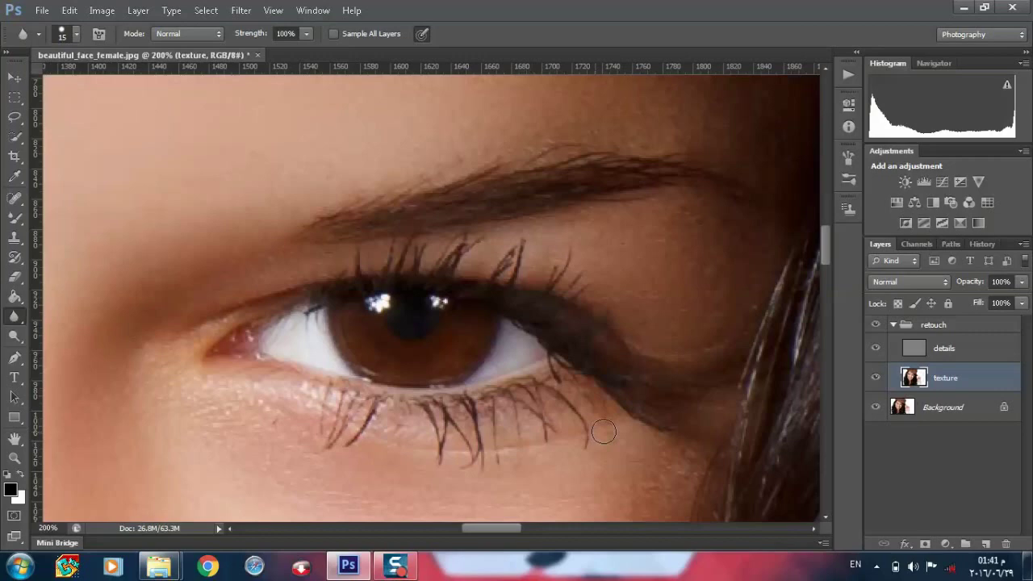
scroll(548, 485, "down", 2)
left_click_drag(485, 531, 424, 532)
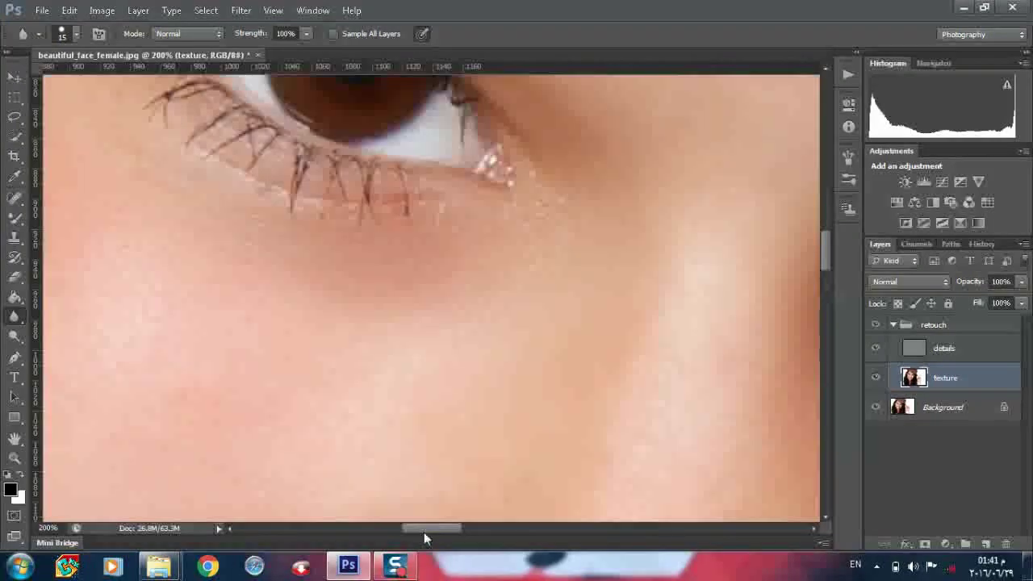
scroll(350, 342, "up", 3)
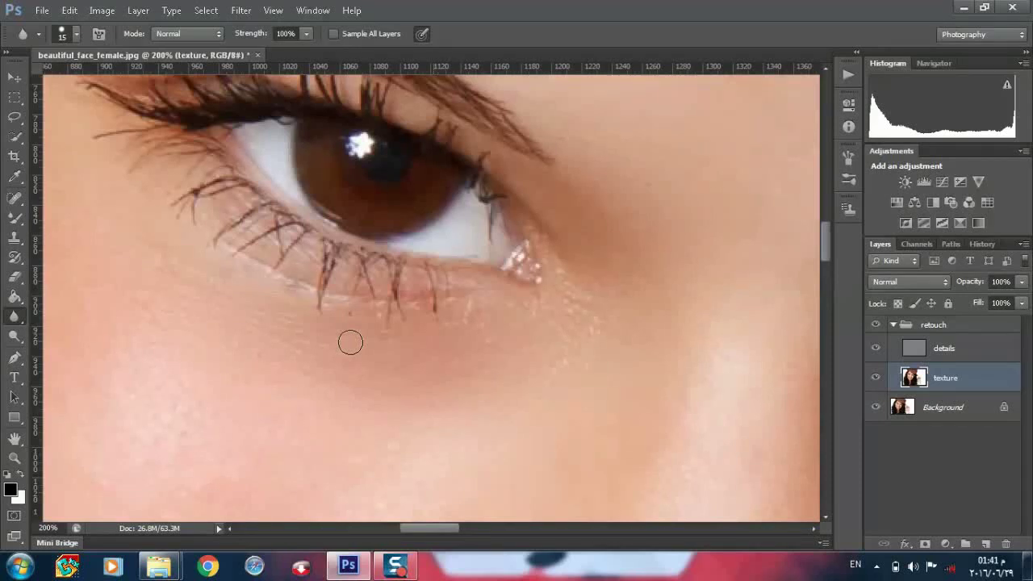
scroll(350, 343, "up", 2)
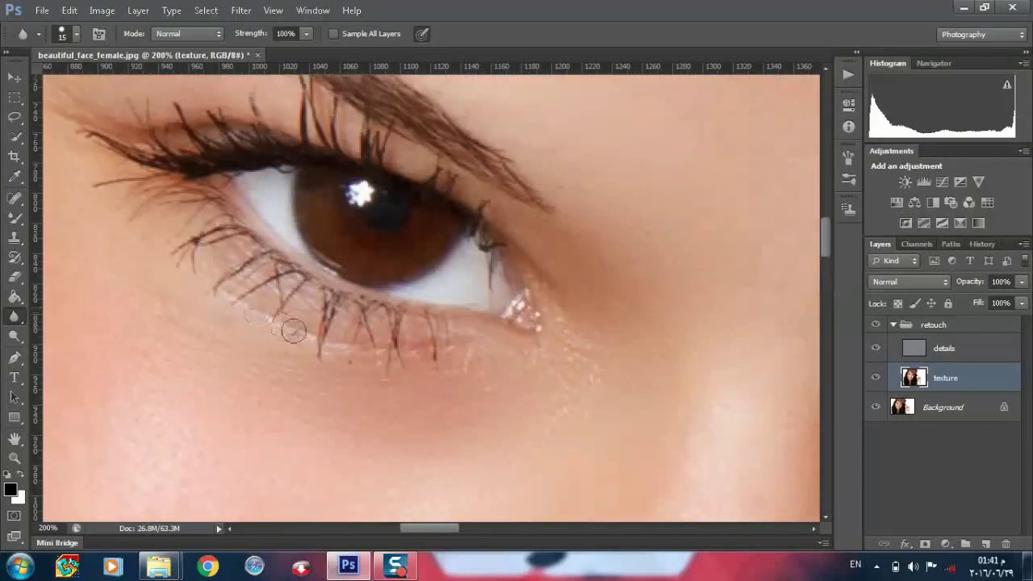
left_click_drag(341, 349, 385, 349)
scroll(159, 339, "up", 2)
scroll(159, 339, "up", 1)
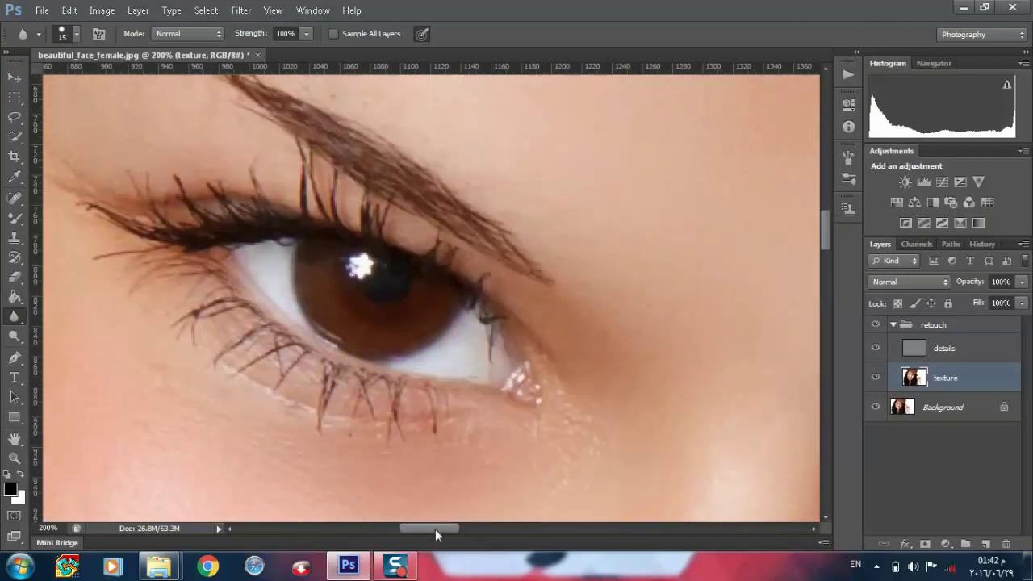
left_click_drag(435, 529, 406, 528)
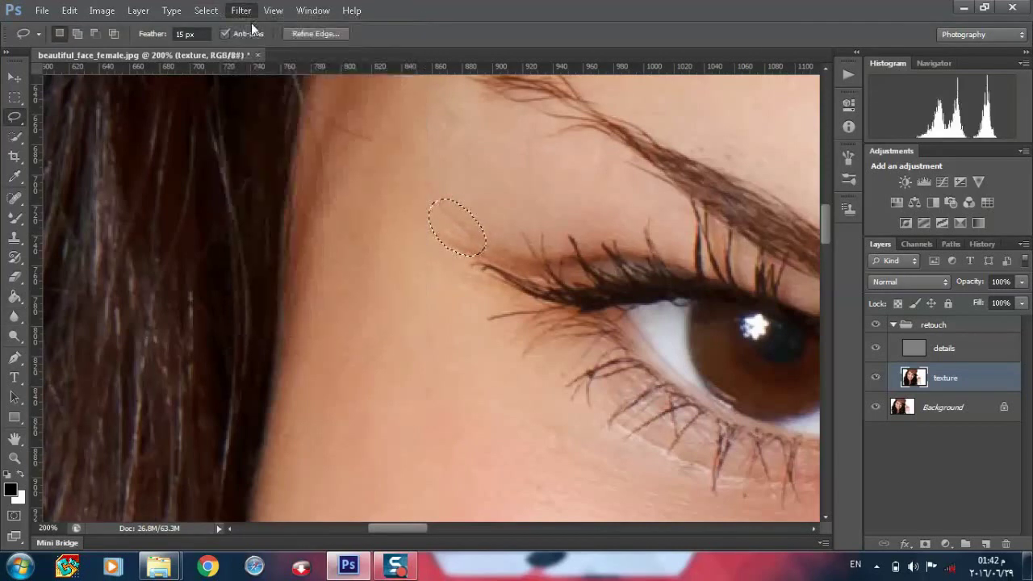
Lasso a 15 px feathered patch under the eyebrow, then zoom out to 33.3%.
key("ctrl+d")
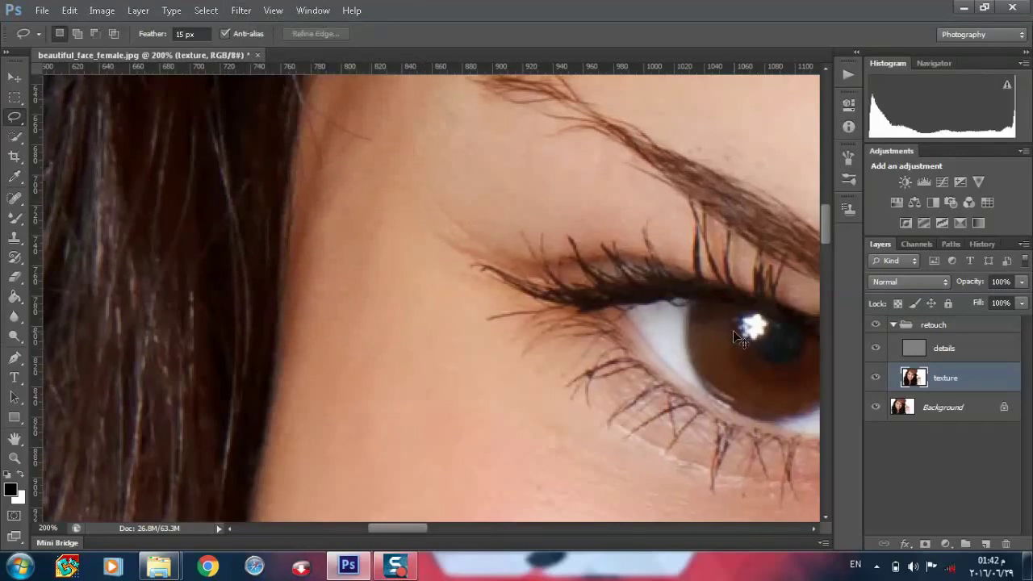
key("ctrl+minus")
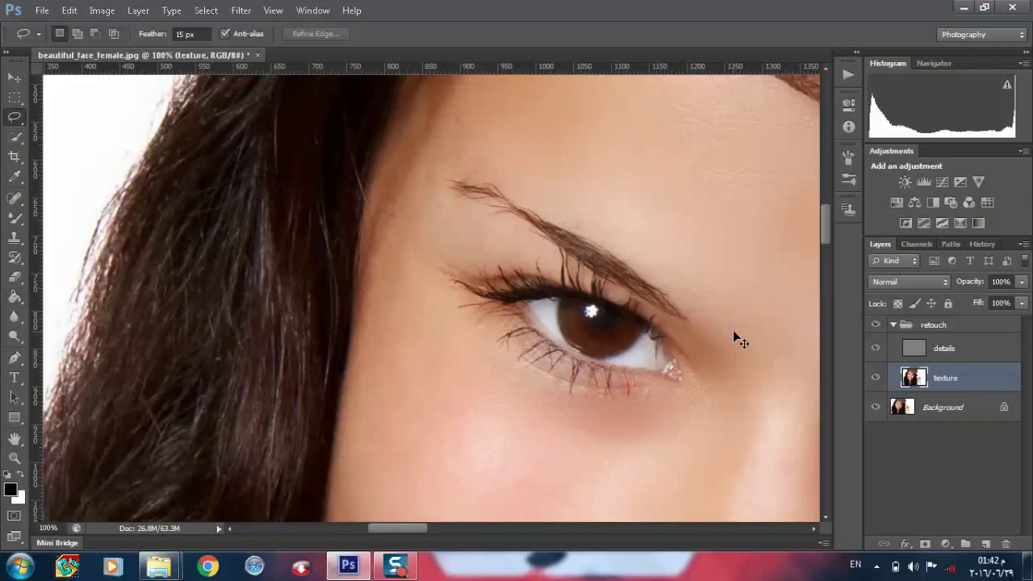
key("ctrl+minus")
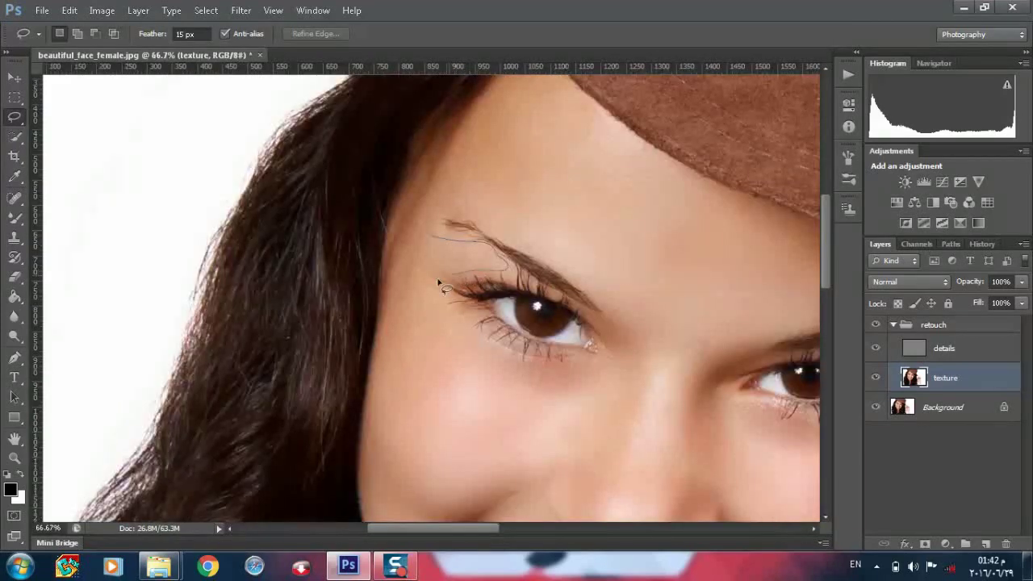
mouse_move(432, 238)
left_mouse_down()
mouse_move(418, 267)
mouse_move(426, 238)
left_mouse_up()
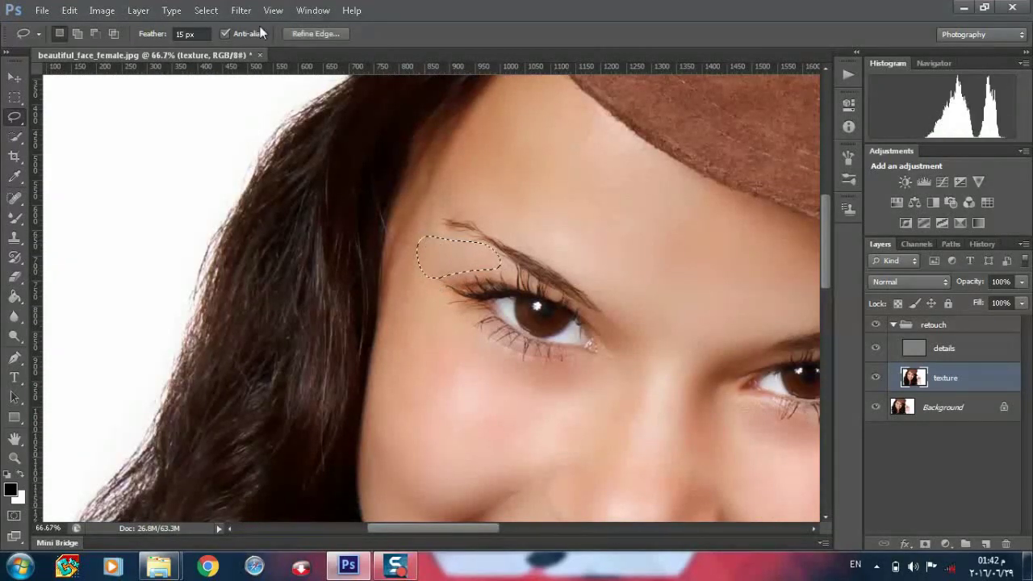
left_click(242, 10)
left_click(245, 11)
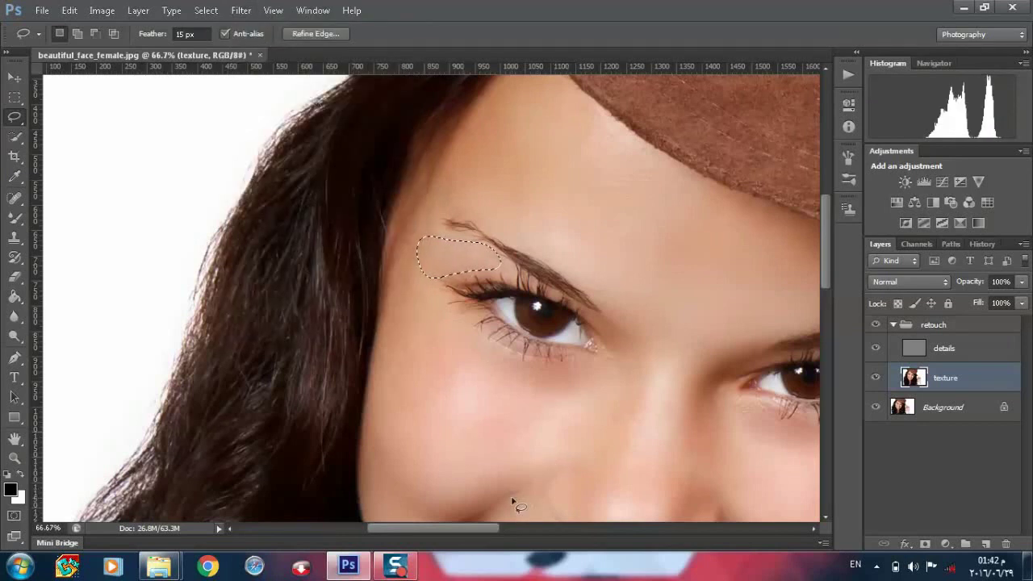
key("ctrl+minus")
key("ctrl+minus")
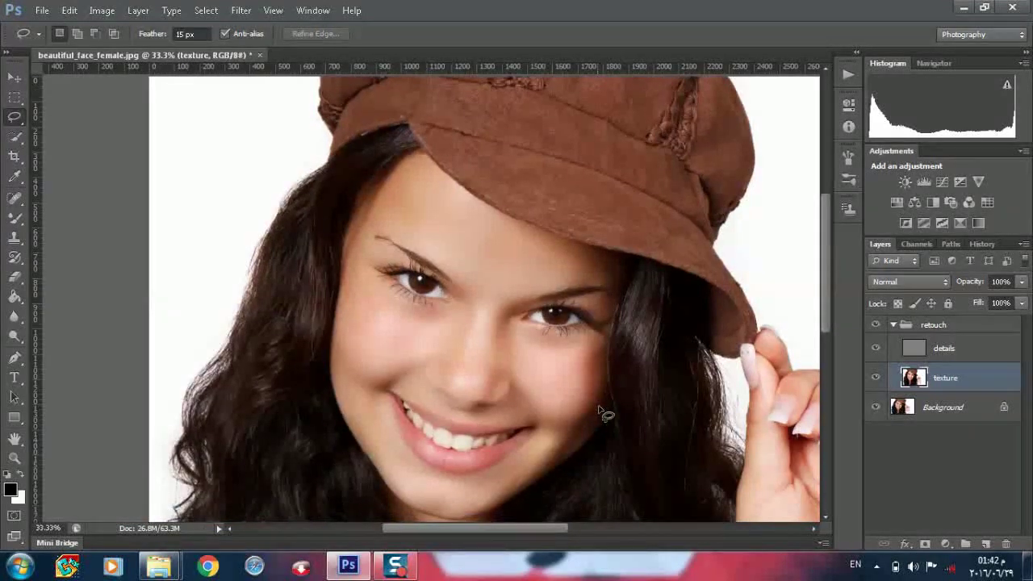
Toggle the retouch group off and on to compare, then select the details layer.
scroll(605, 413, "down", 1)
scroll(606, 413, "down", 1)
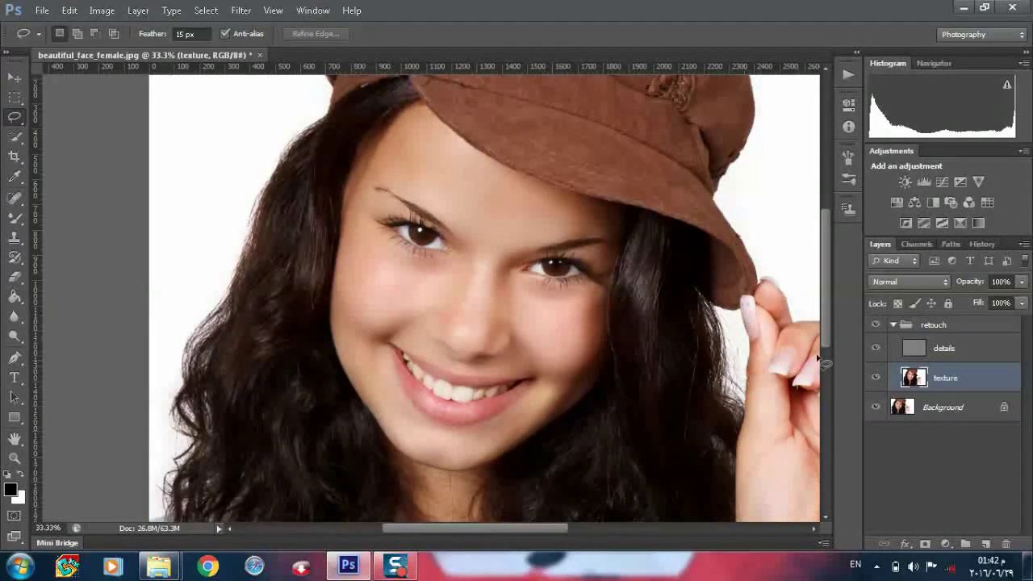
left_click(877, 325)
left_click(877, 324)
left_click(942, 355)
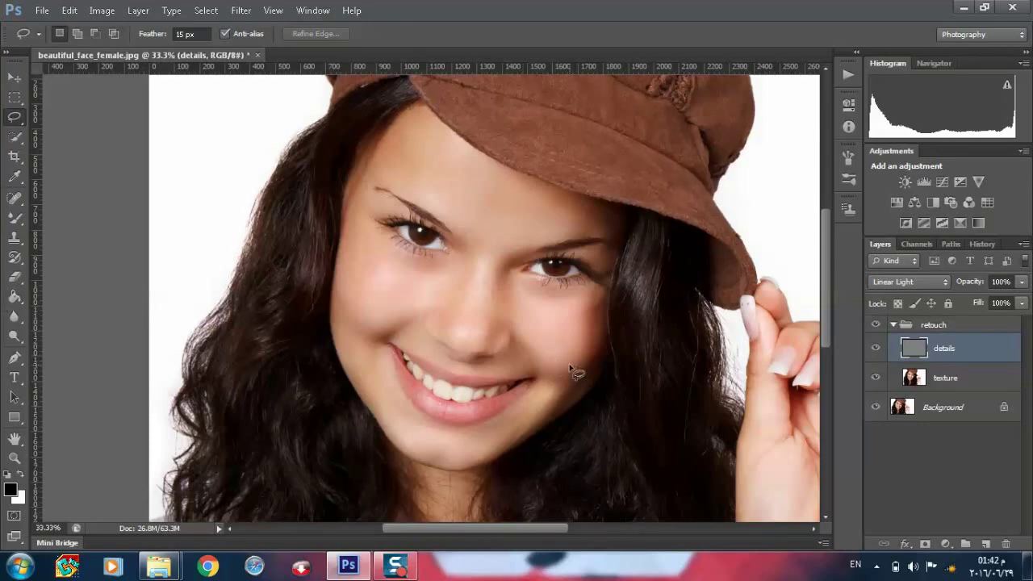
key("ctrl+plus")
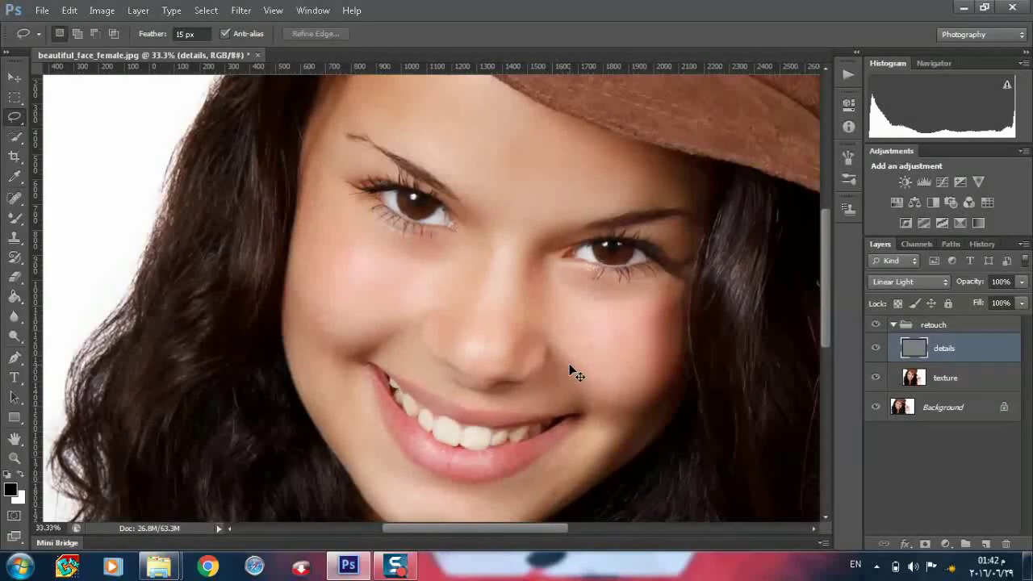
Lasso the smile crease and apply a 2.3 px Gaussian Blur, then deselect.
key("ctrl+1")
mouse_move(359, 355)
left_mouse_down()
mouse_move(255, 470)
mouse_move(368, 370)
mouse_move(360, 356)
left_mouse_up()
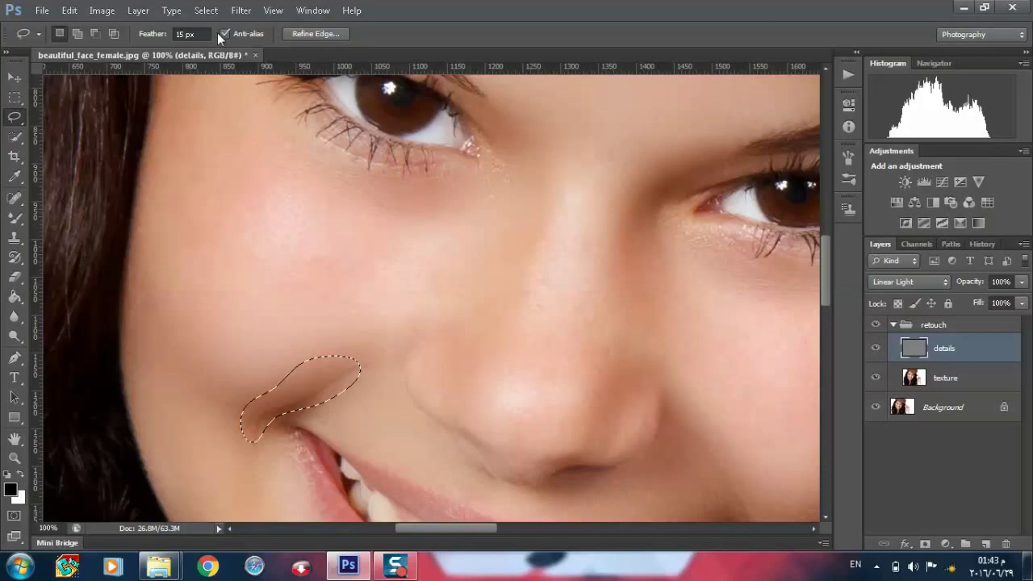
key("ctrl+alt+f")
left_click_drag(823, 322, 808, 321)
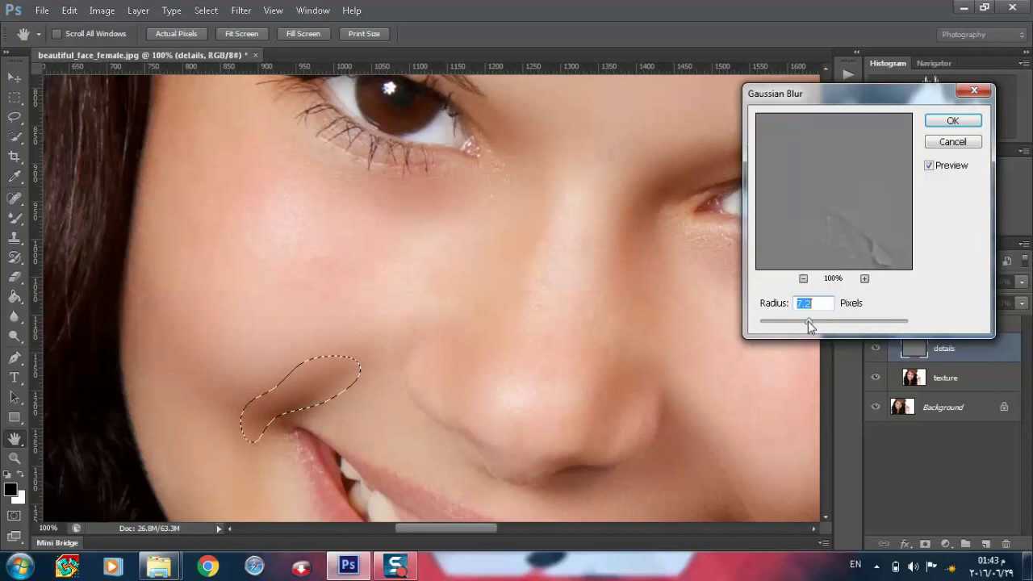
left_click_drag(809, 321, 782, 323)
key("Return")
key("ctrl+d")
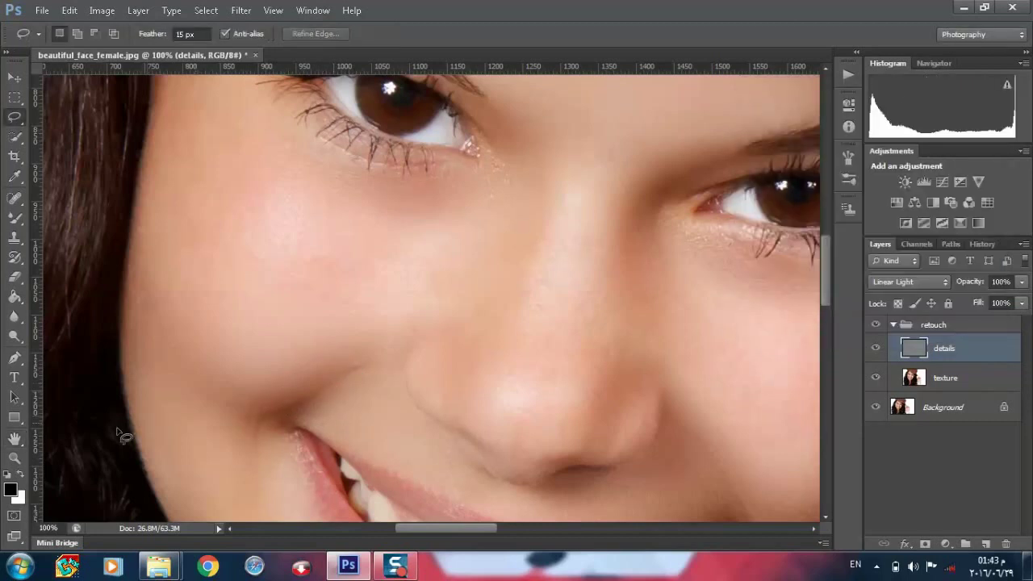
Select the Spot Healing Brush and zoom in on the mouth corner and nose crease.
left_click(14, 198)
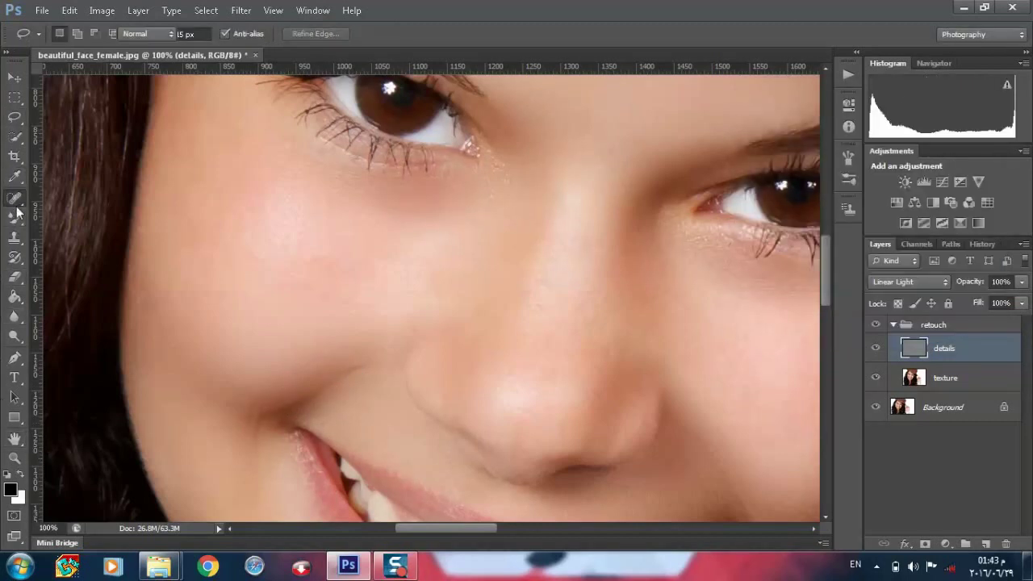
right_click(14, 204)
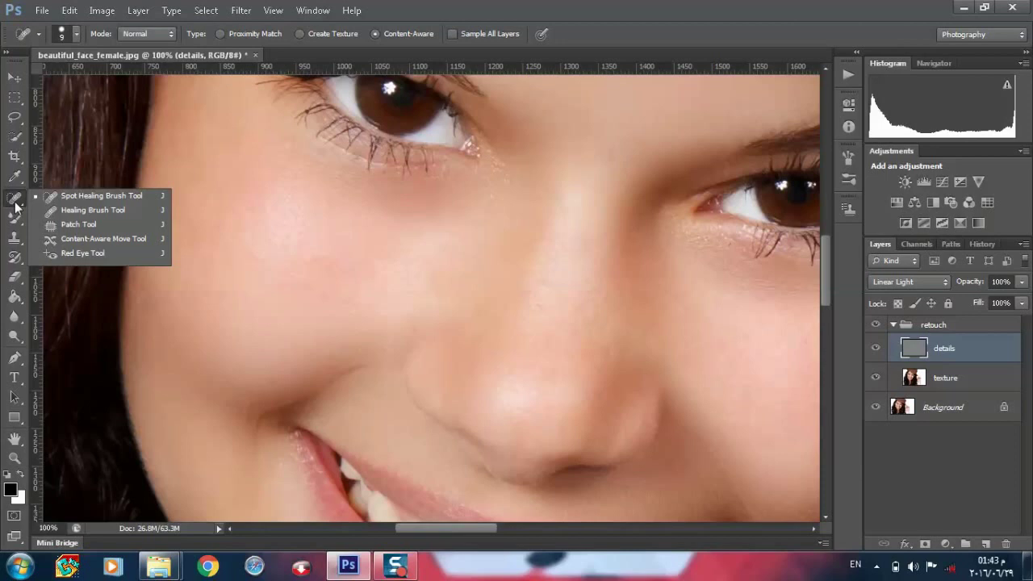
key("ctrl+plus")
key("ctrl+plus")
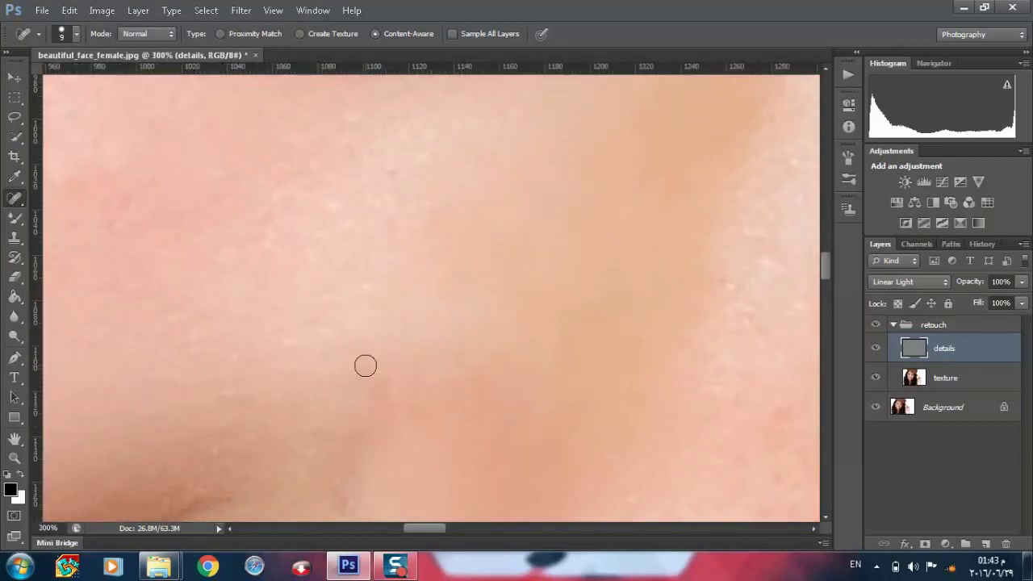
key("ctrl+minus")
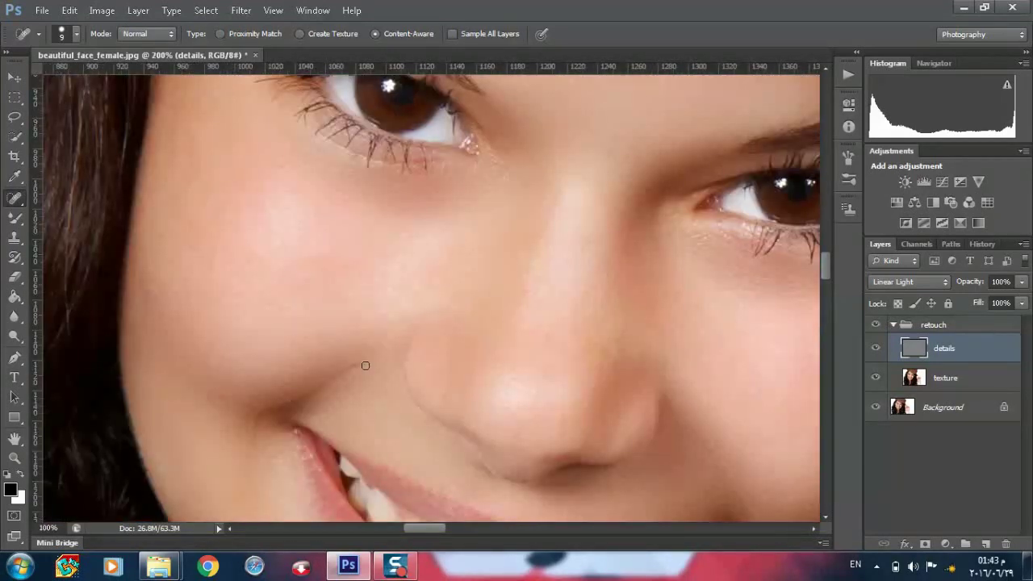
key("ctrl+plus")
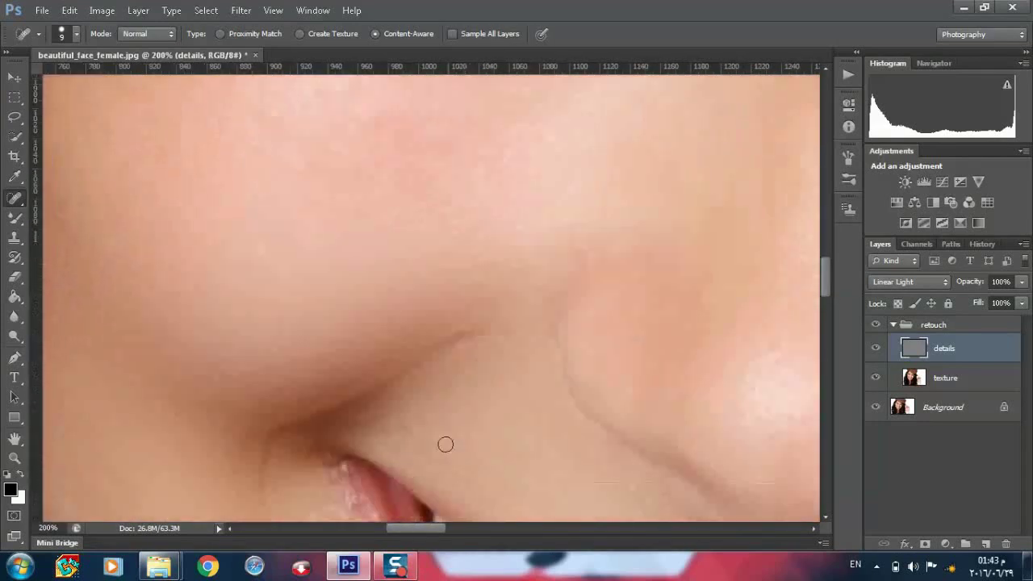
scroll(407, 451, "down", 1)
scroll(323, 442, "down", 1)
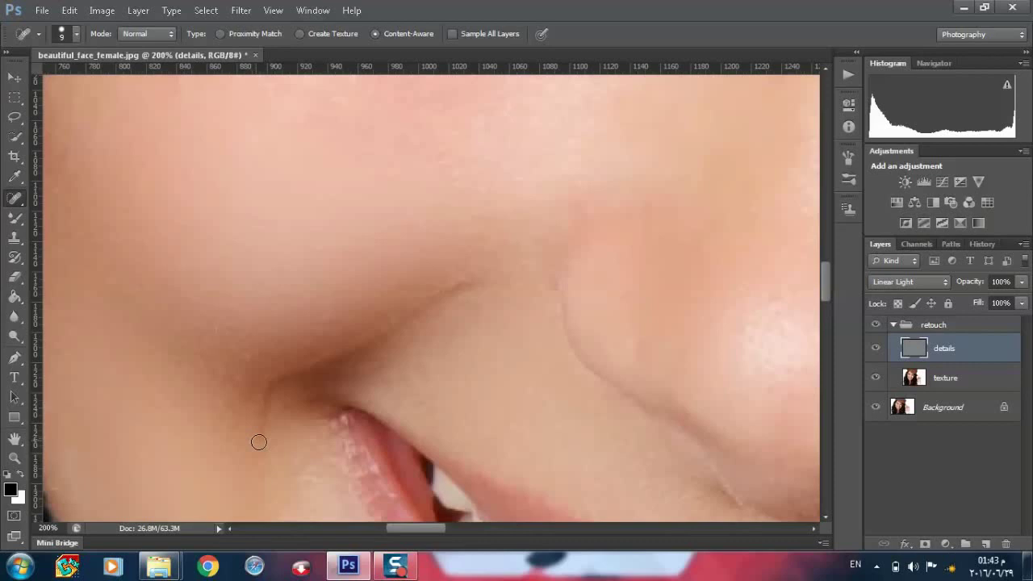
Paint out the crease from the mouth corner up toward the nose with a 15 px brush.
key("bracketright")
key("bracketright")
mouse_move(258, 442)
left_mouse_down()
mouse_move(276, 380)
mouse_move(321, 358)
left_mouse_up()
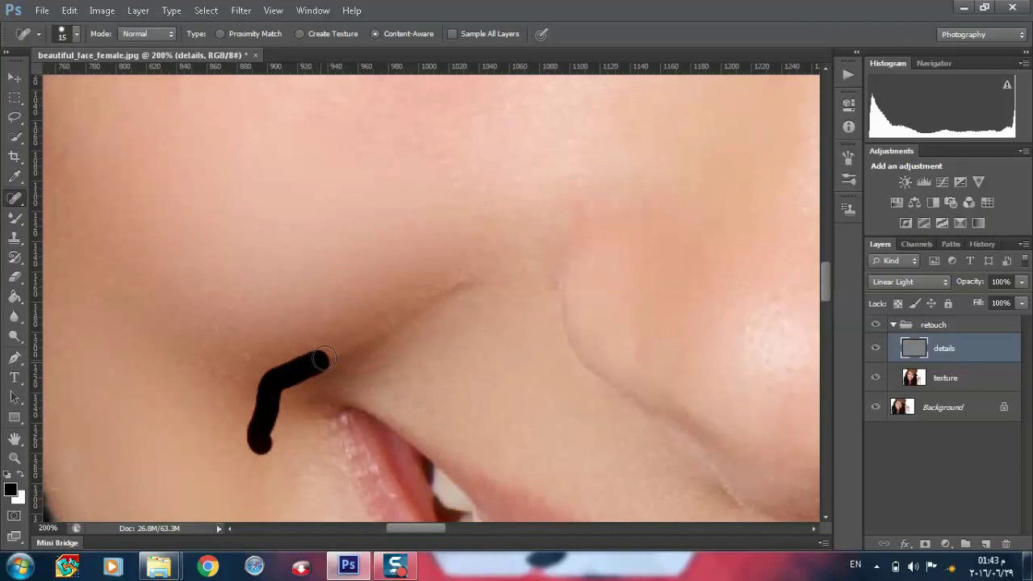
left_click_drag(321, 358, 501, 281)
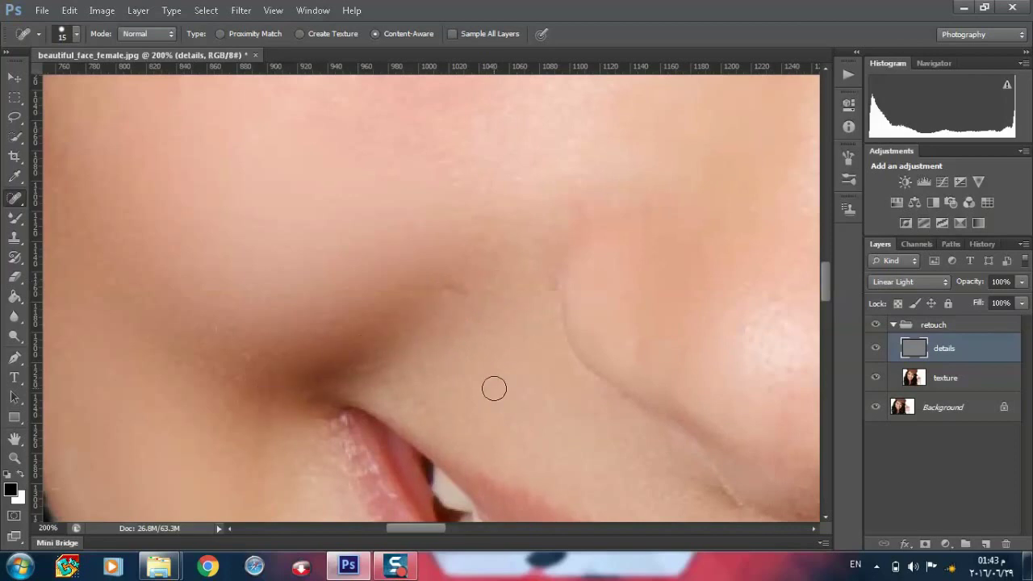
left_click(493, 389)
key("ctrl+minus")
key("ctrl+minus")
left_click_drag(463, 531, 508, 531)
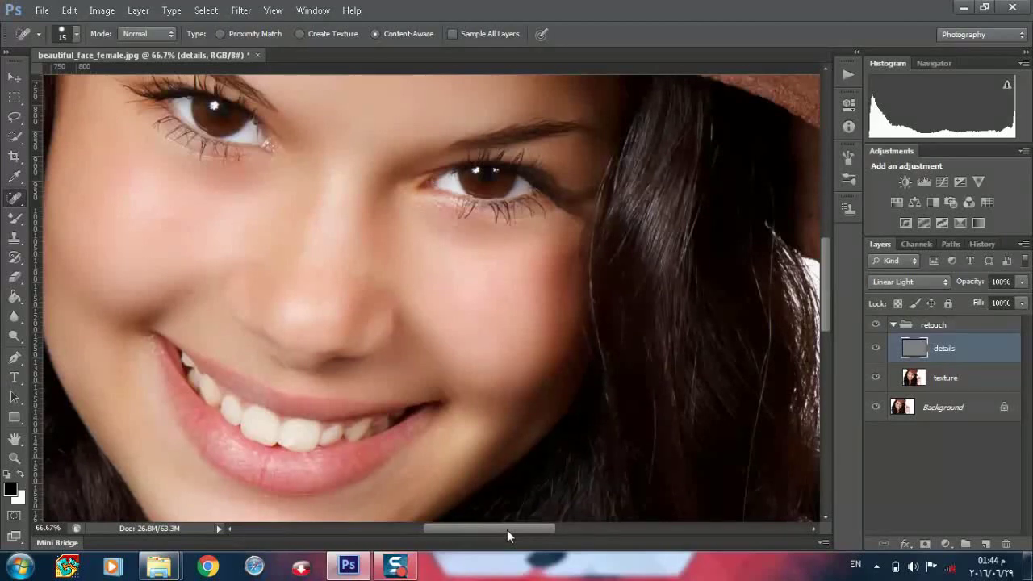
Heal the smile line on the right cheek with the Spot Healing Brush.
key("ctrl+plus")
key("ctrl+plus")
scroll(383, 384, "down", 2)
scroll(390, 390, "down", 2)
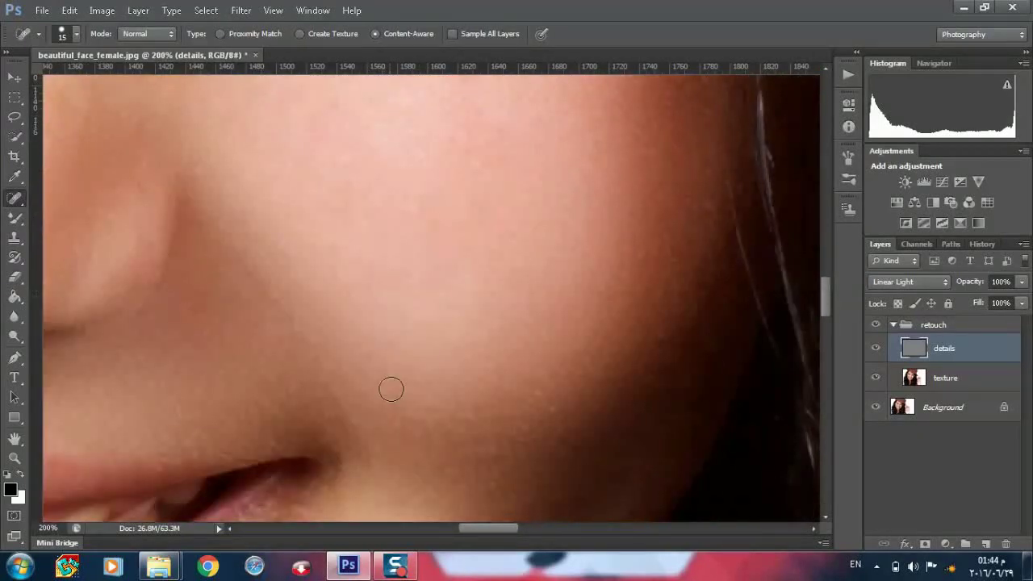
left_click_drag(186, 198, 362, 439)
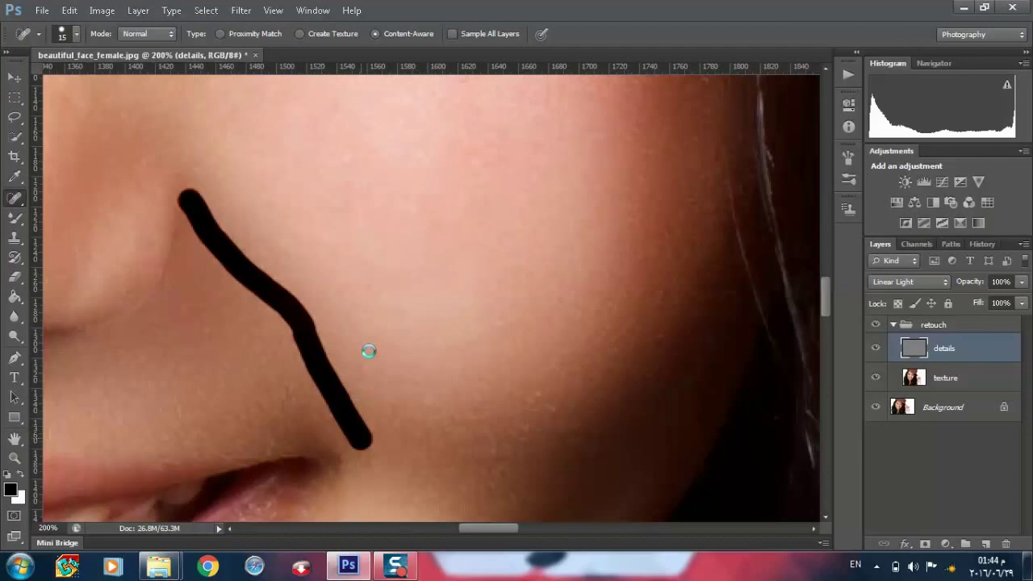
Heal the small dark spots beneath the lower lashes with a size 7 healing brush.
key("ctrl+minus")
key("ctrl+minus")
scroll(392, 293, "up", 1)
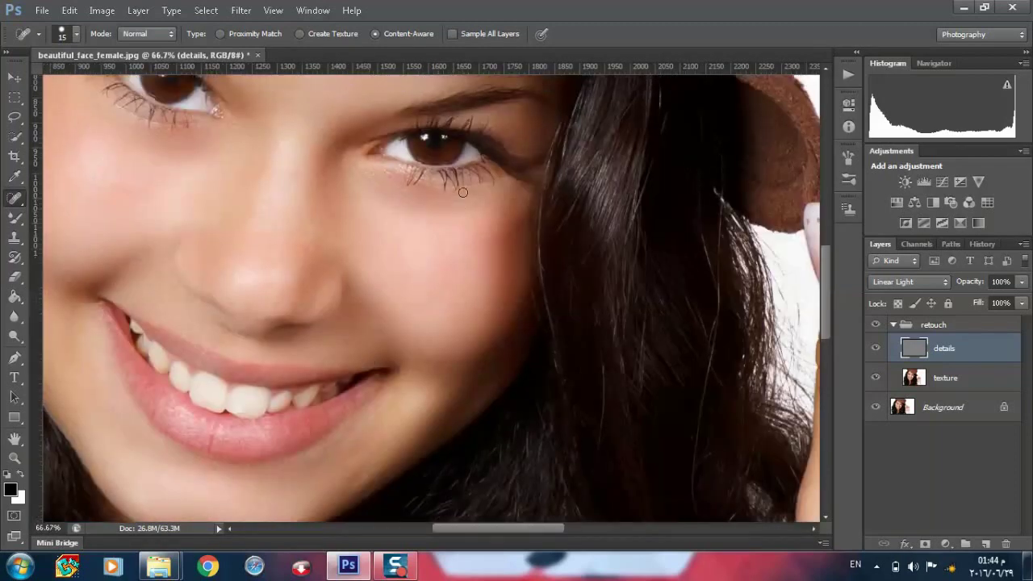
scroll(468, 194, "up", 1)
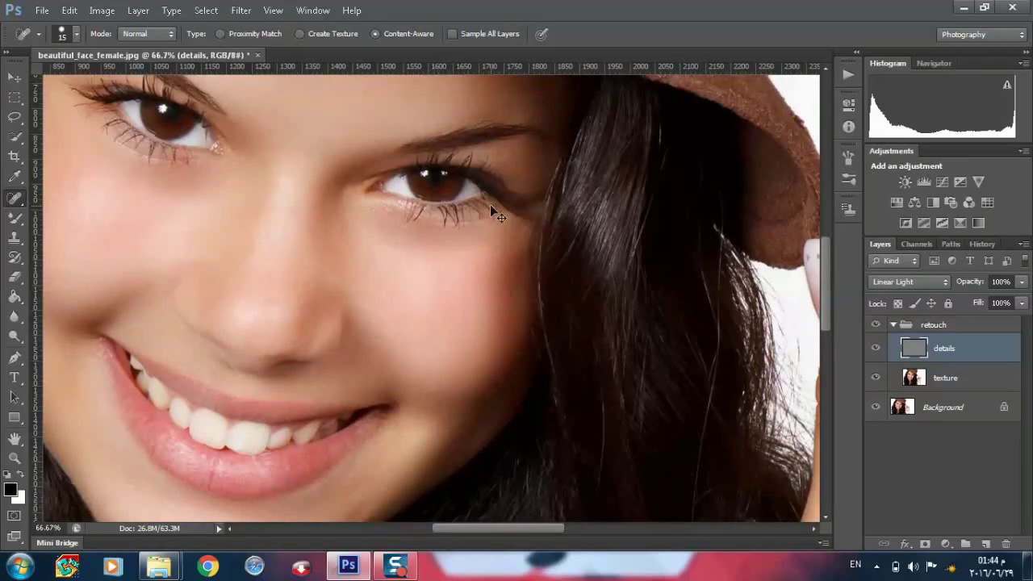
key("ctrl+plus")
key("ctrl+plus")
key("ctrl+plus")
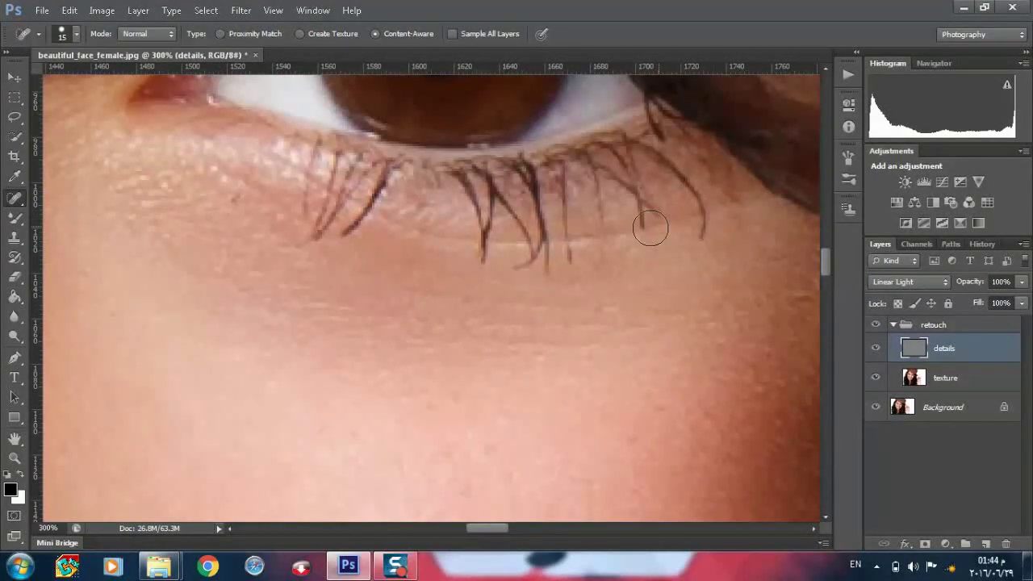
key("bracketleft")
key("bracketleft")
key("bracketleft")
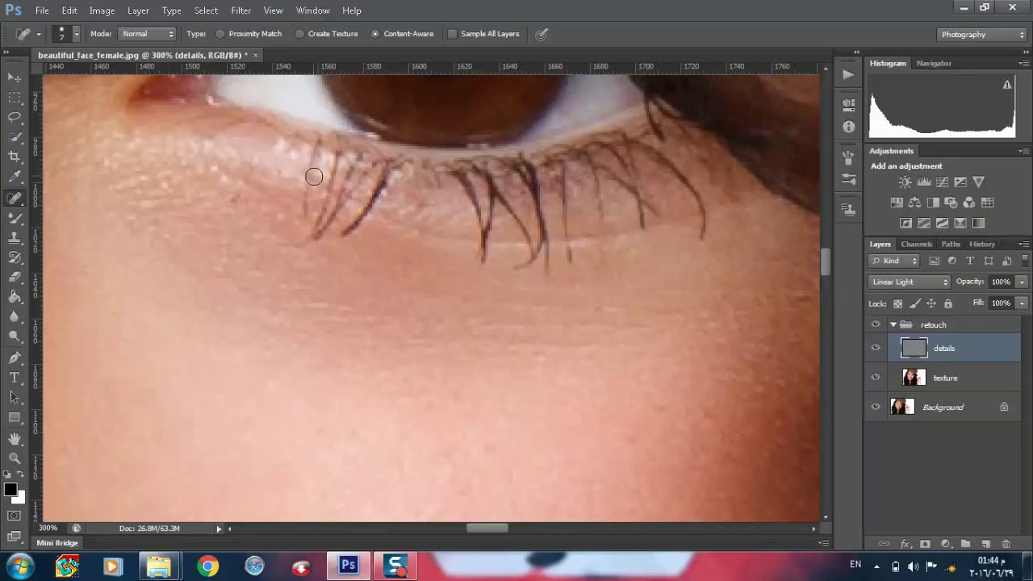
left_click_drag(311, 171, 374, 212)
mouse_move(484, 239)
left_mouse_down()
mouse_move(516, 250)
mouse_move(593, 239)
left_mouse_up()
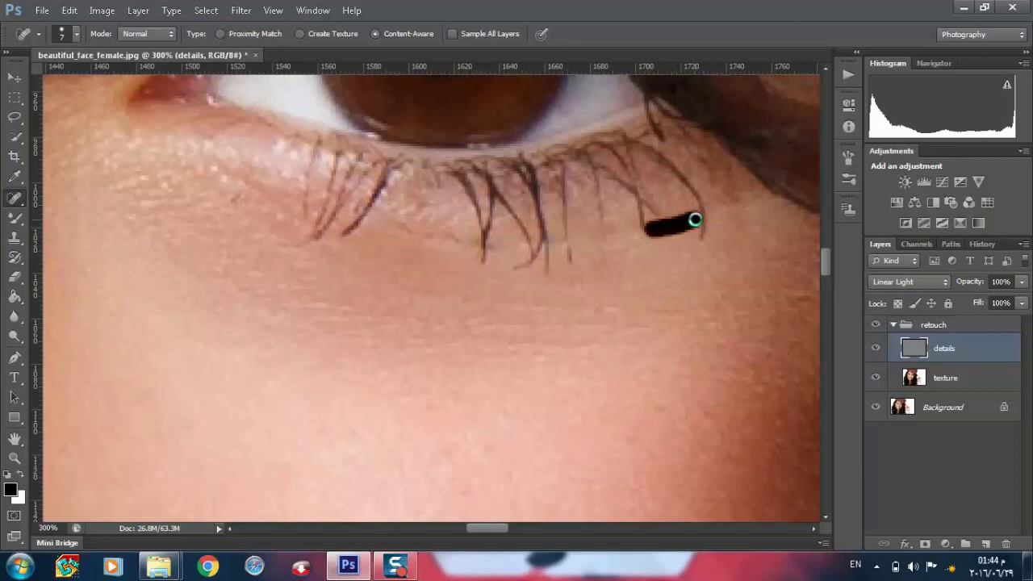
left_click_drag(692, 220, 718, 217)
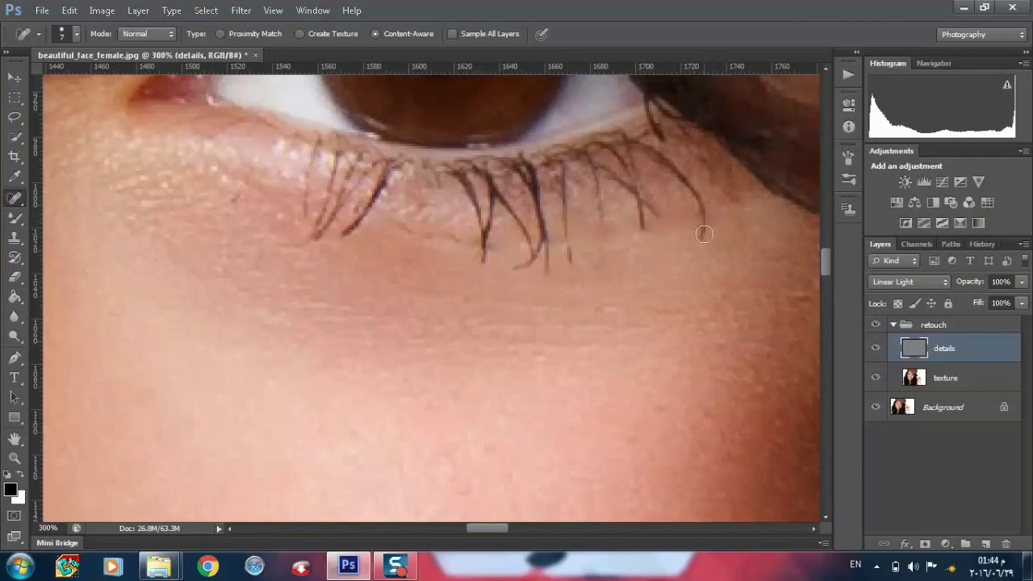
key("ctrl+minus")
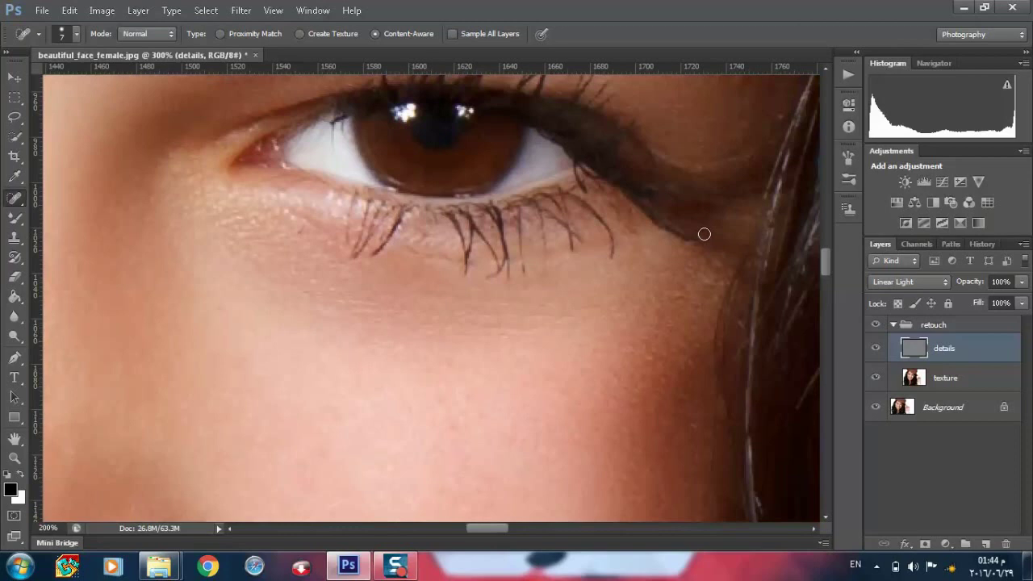
Heal a spot at the inner corner of the eye on the details layer.
key("ctrl+minus")
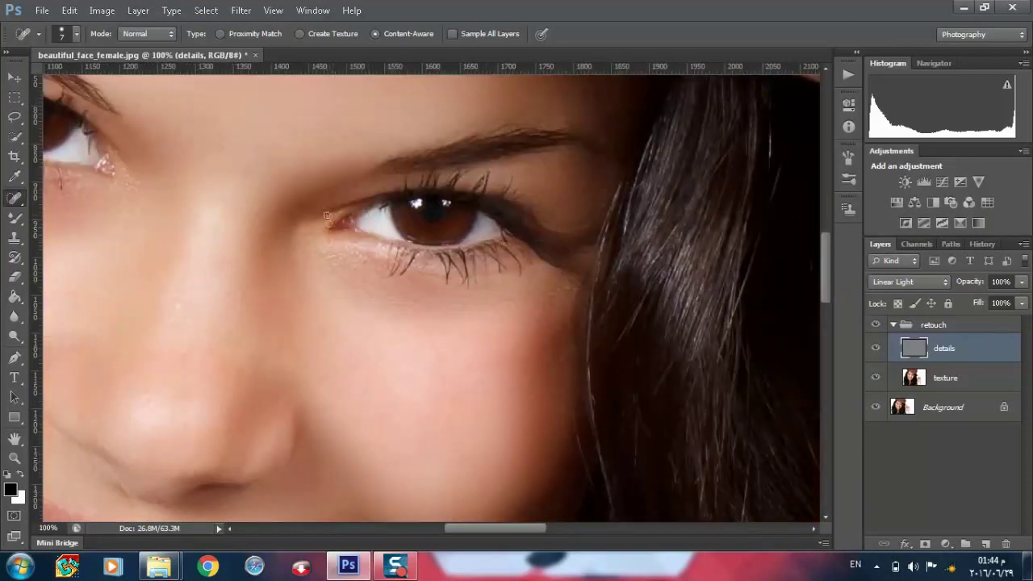
left_click_drag(327, 215, 339, 212)
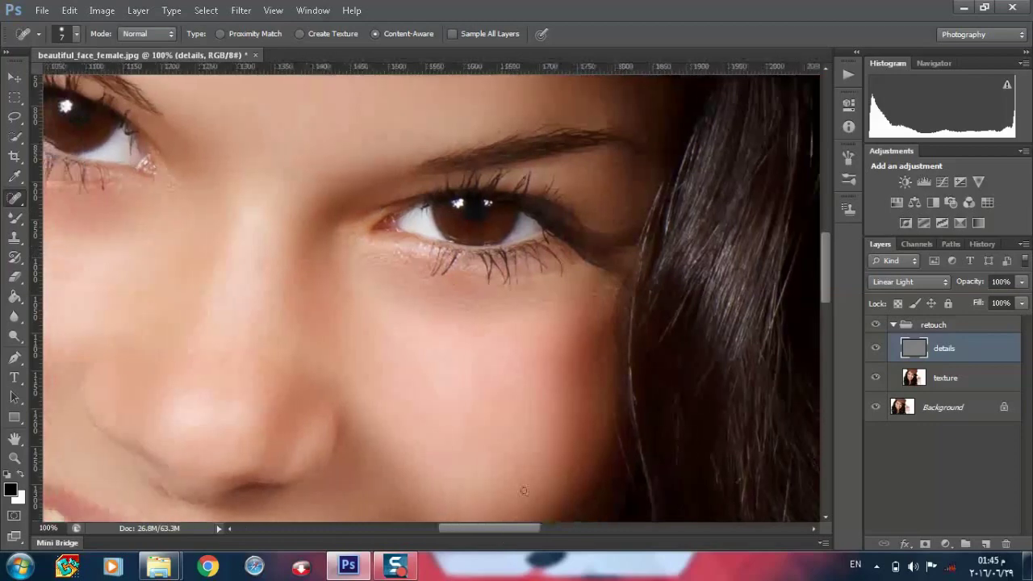
scroll(546, 463, "up", 5)
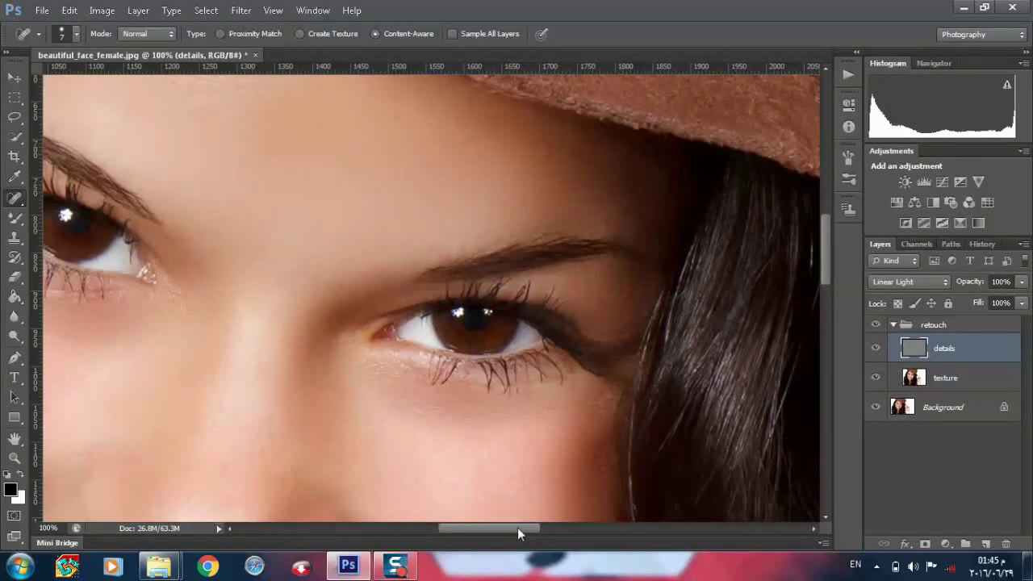
left_click_drag(517, 527, 460, 527)
scroll(482, 293, "up", 1)
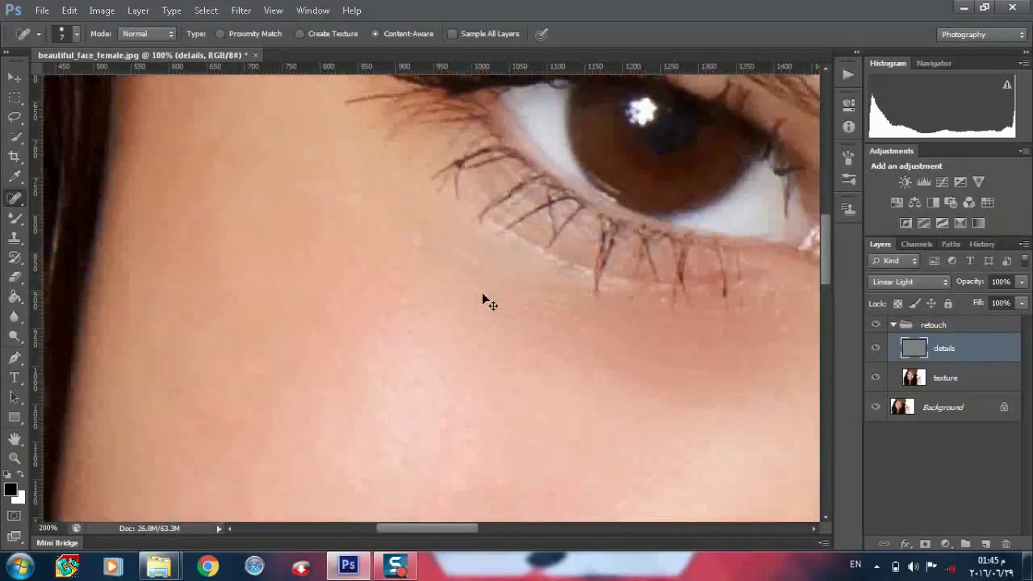
scroll(482, 292, "up", 1)
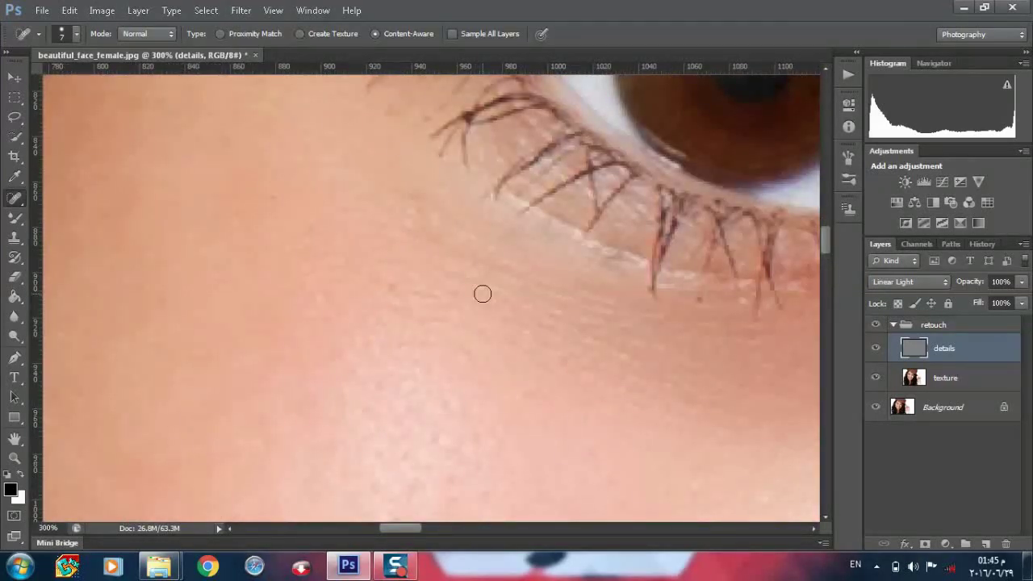
Heal the spots and a small dark dot along the lower lash line.
left_click_drag(500, 187, 638, 258)
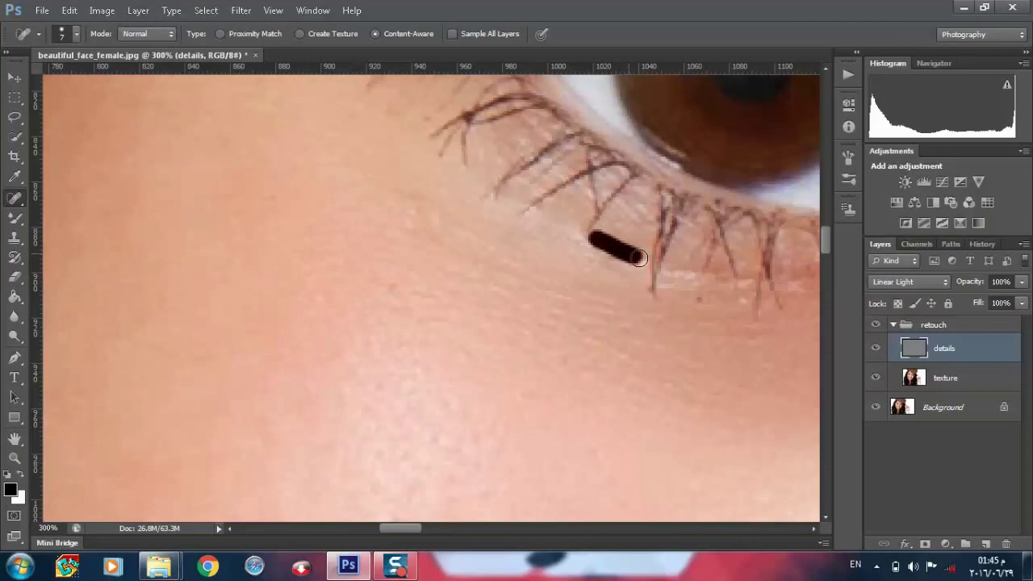
left_click(743, 280)
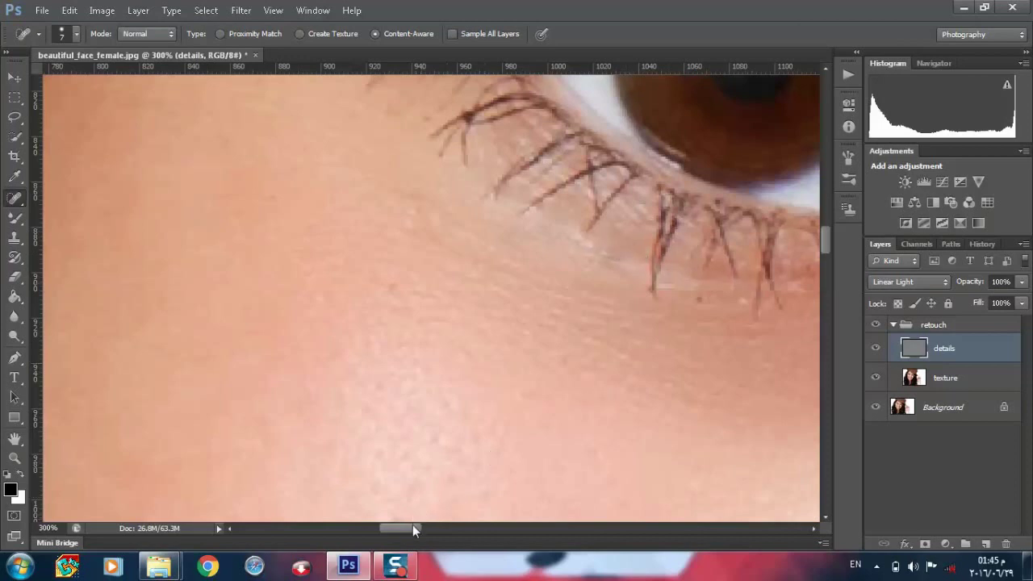
left_click_drag(412, 524, 434, 529)
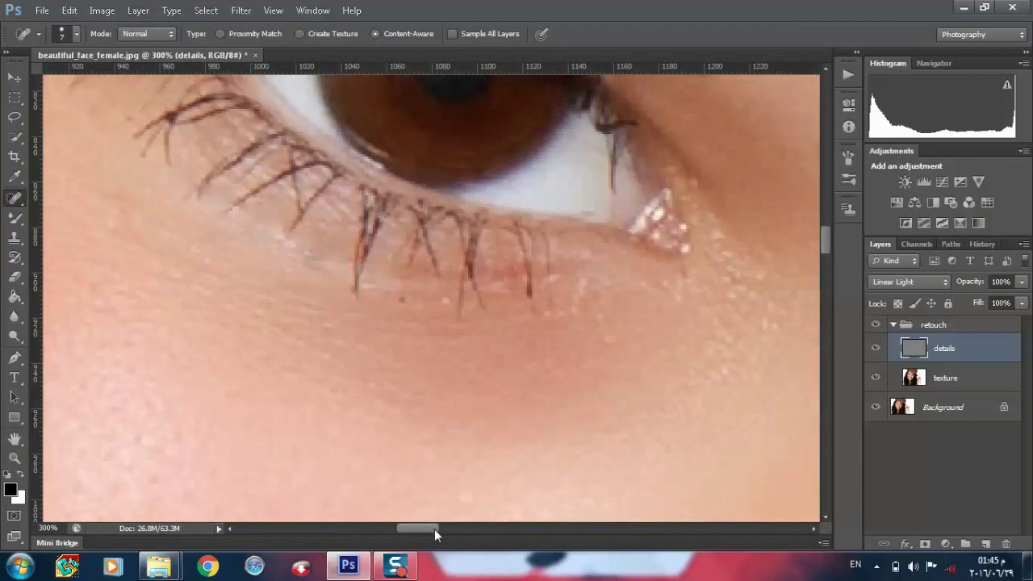
left_click_drag(434, 529, 440, 529)
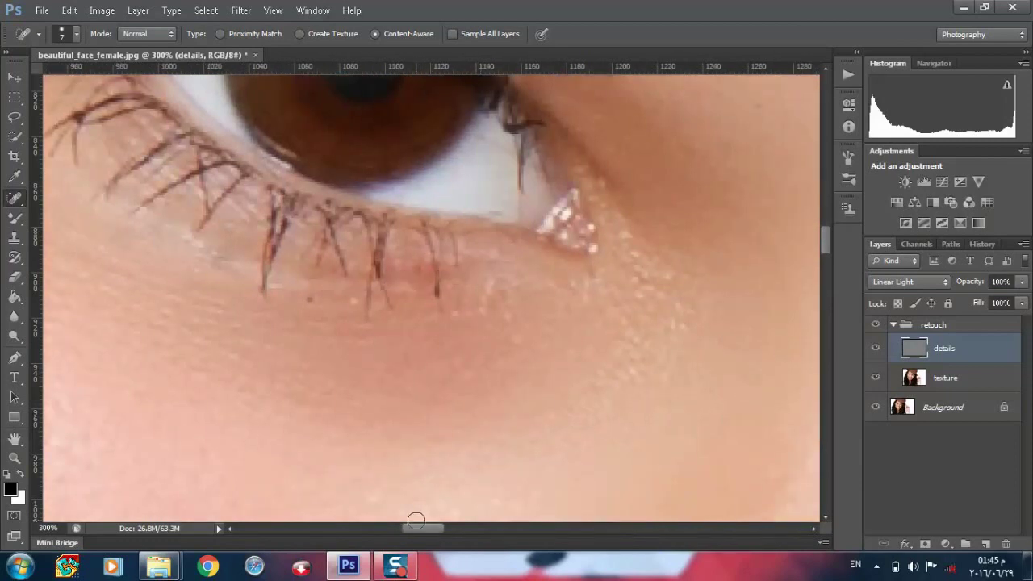
Heal the remaining spots above the lashes.
key("ctrl+minus")
key("ctrl+minus")
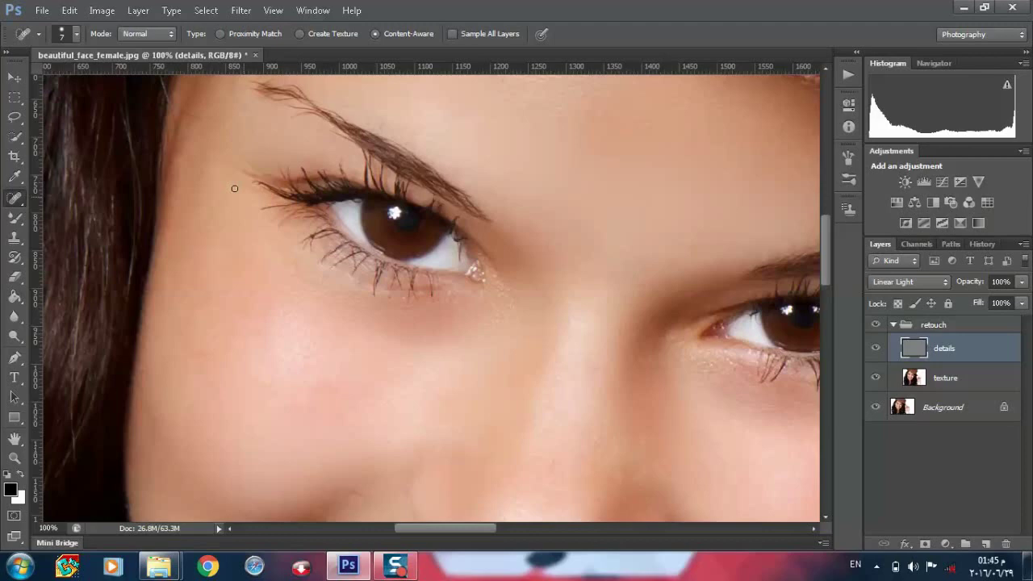
scroll(397, 459, "up", 2)
scroll(397, 458, "up", 1)
scroll(397, 459, "up", 1)
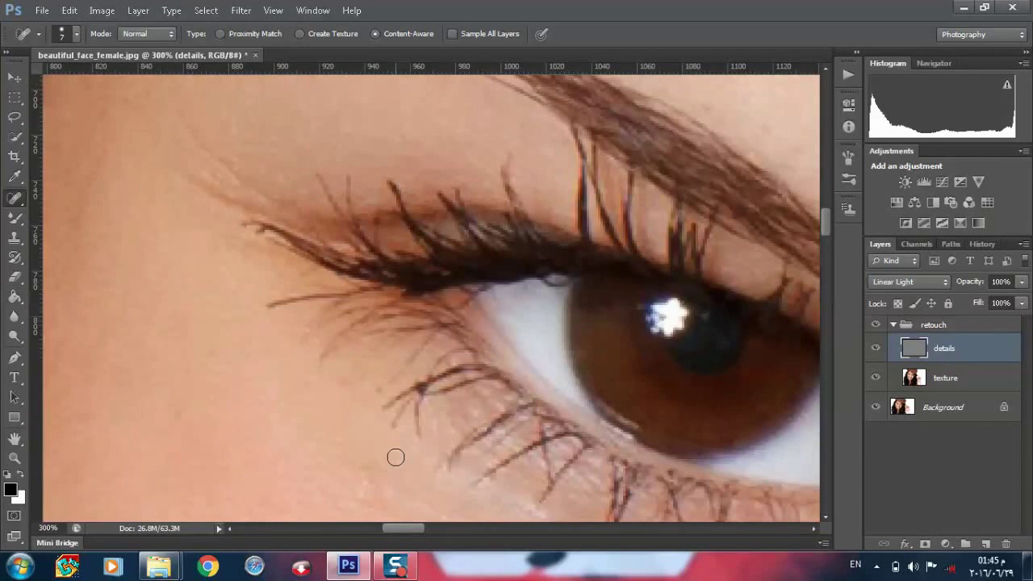
scroll(396, 458, "up", 1)
mouse_move(306, 248)
left_mouse_down()
mouse_move(184, 172)
mouse_move(192, 203)
mouse_move(232, 229)
left_mouse_up()
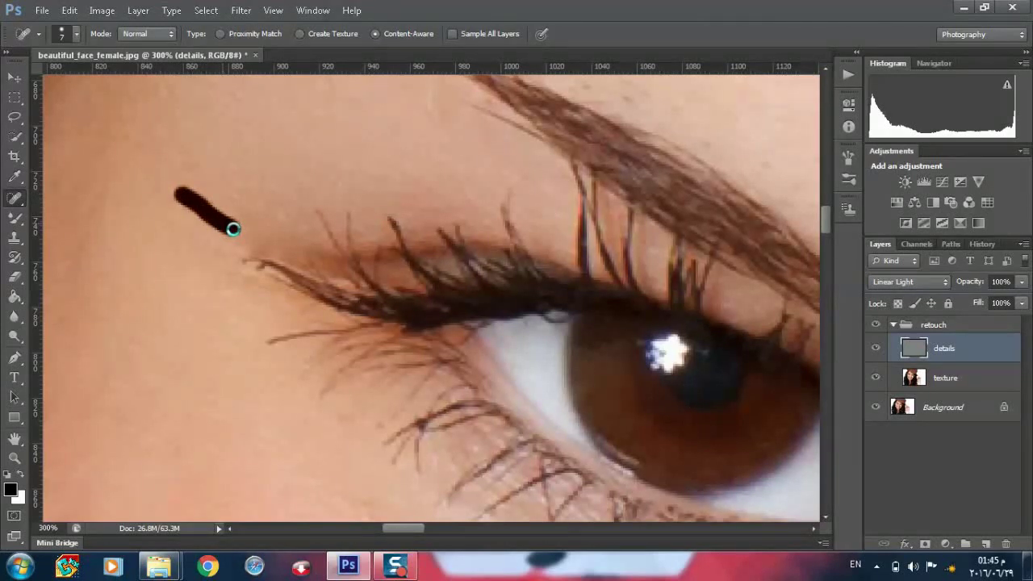
Heal the small line below the outer eye corner, then scroll back down the face.
key("ctrl+minus")
key("ctrl+minus")
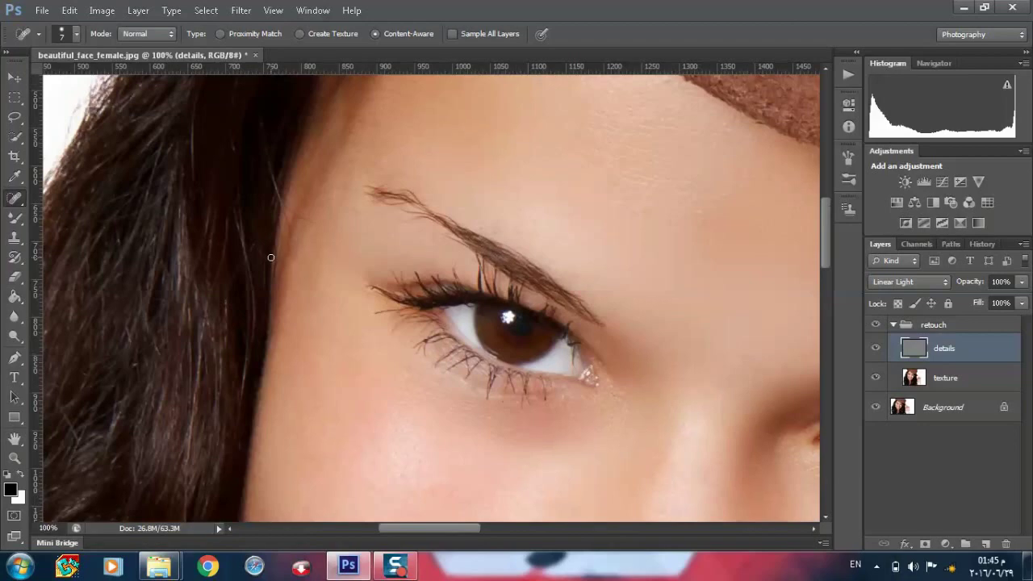
scroll(565, 306, "down", 3)
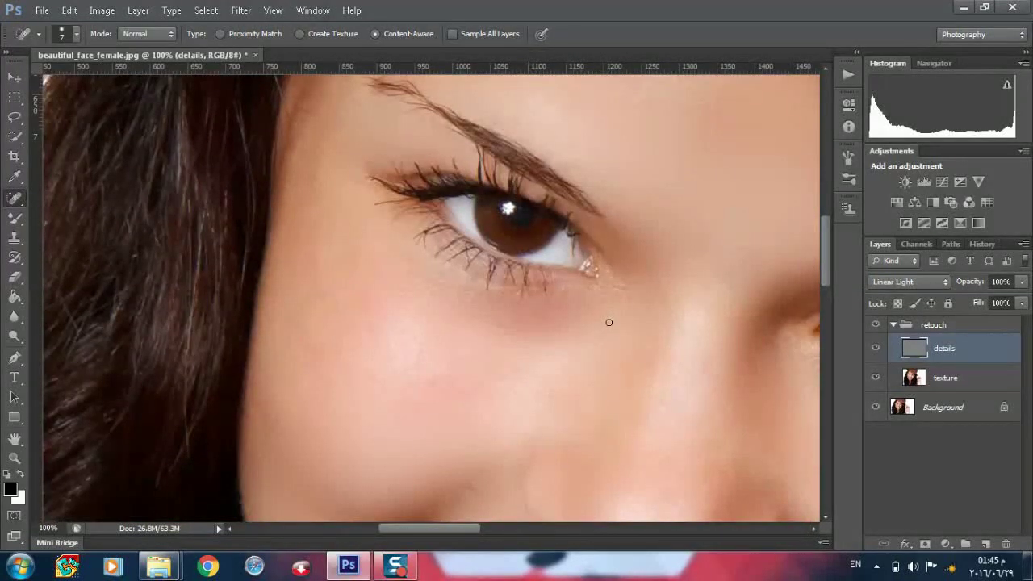
left_click_drag(585, 232, 613, 281)
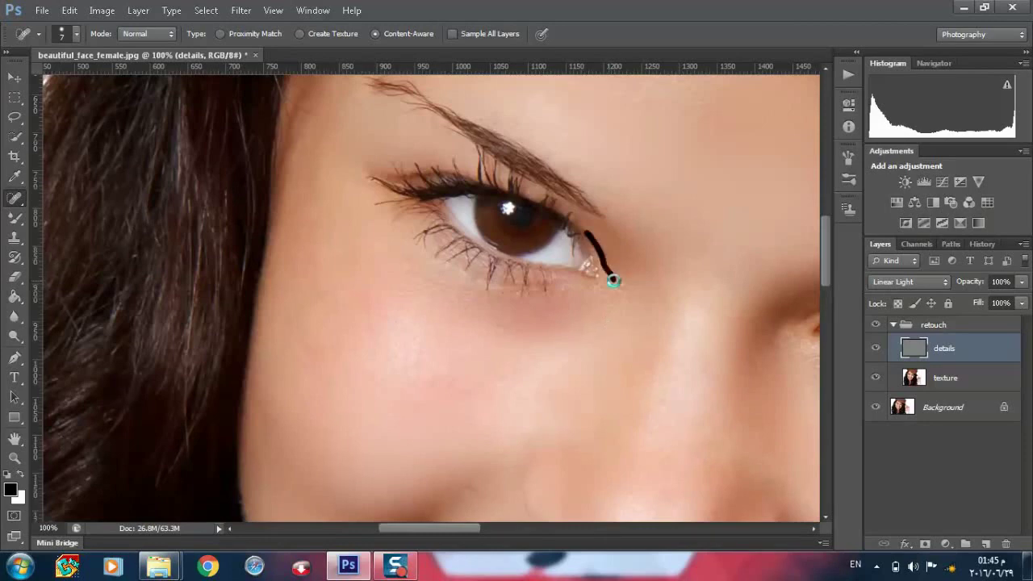
scroll(643, 300, "down", 1)
scroll(643, 300, "down", 2)
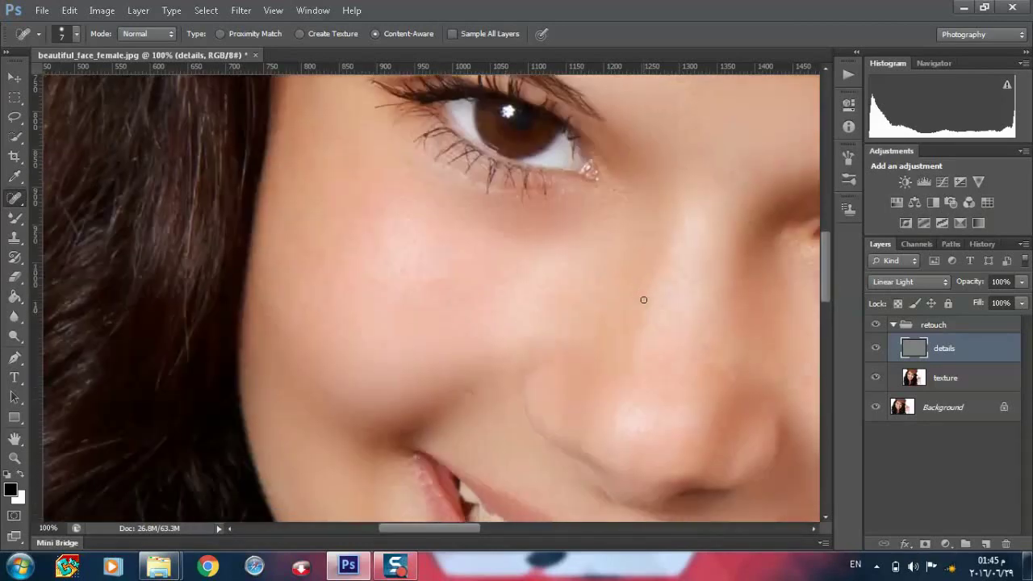
scroll(639, 323, "down", 3)
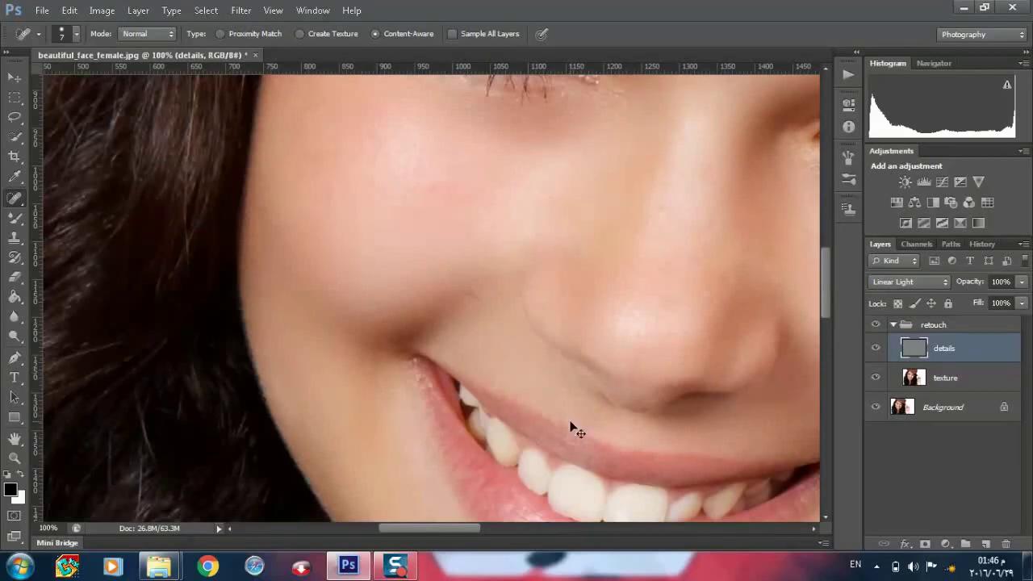
scroll(570, 421, "down", 1, "alt")
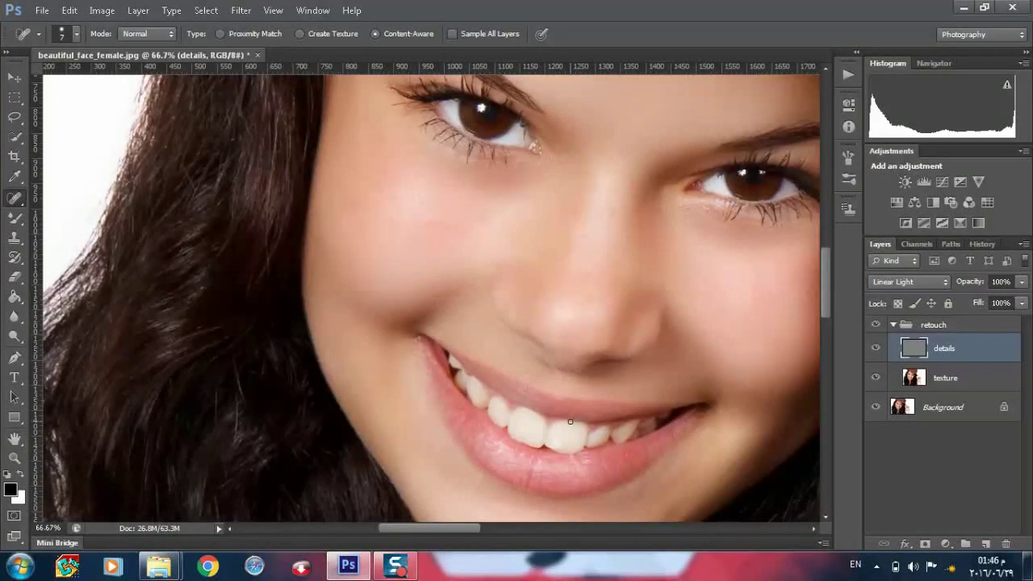
scroll(570, 422, "down", 2, "alt")
Toggle the retouch group off and on for a before/after comparison, then select the texture layer.
scroll(662, 428, "up", 1)
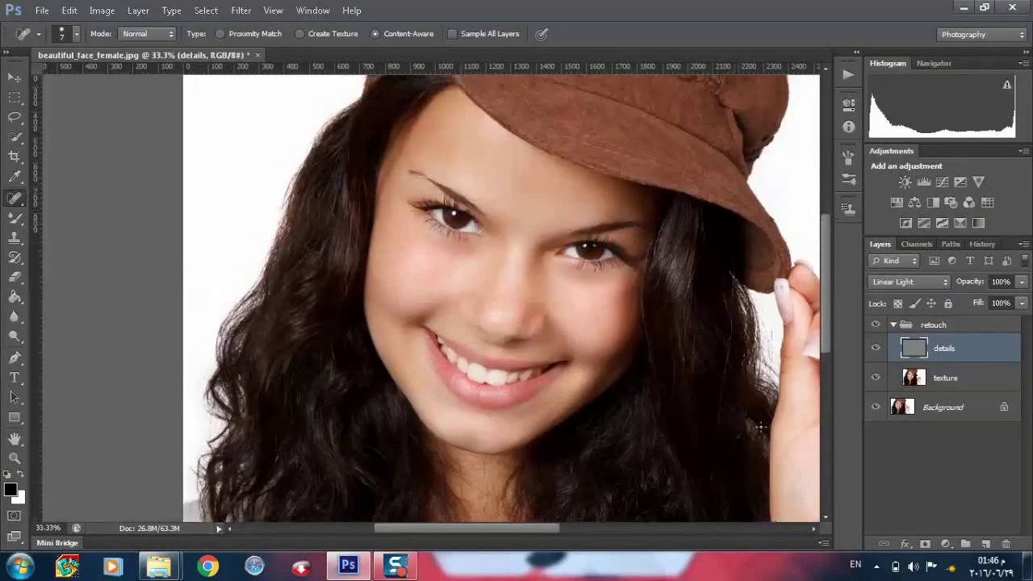
left_click(875, 324)
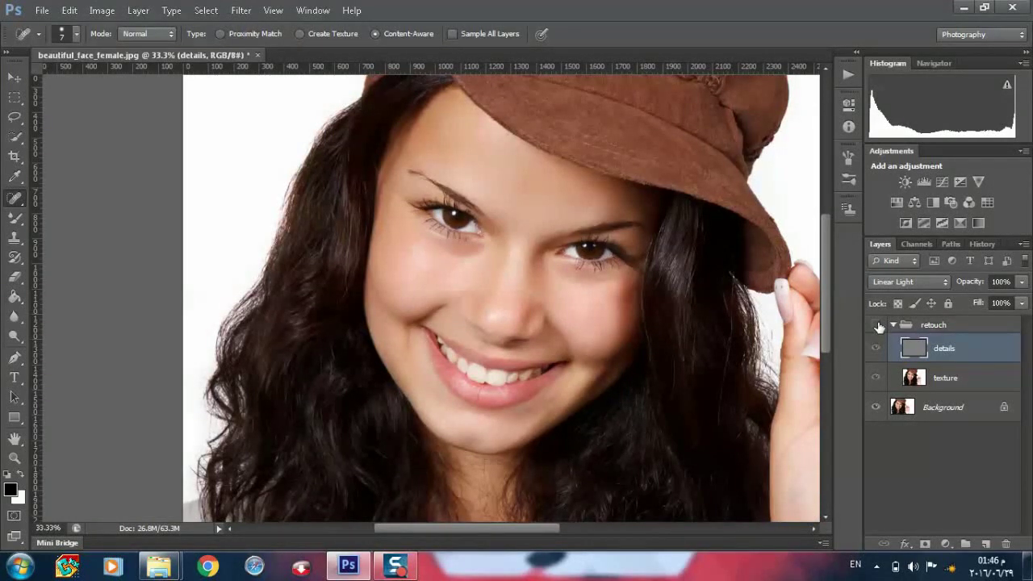
left_click(876, 324)
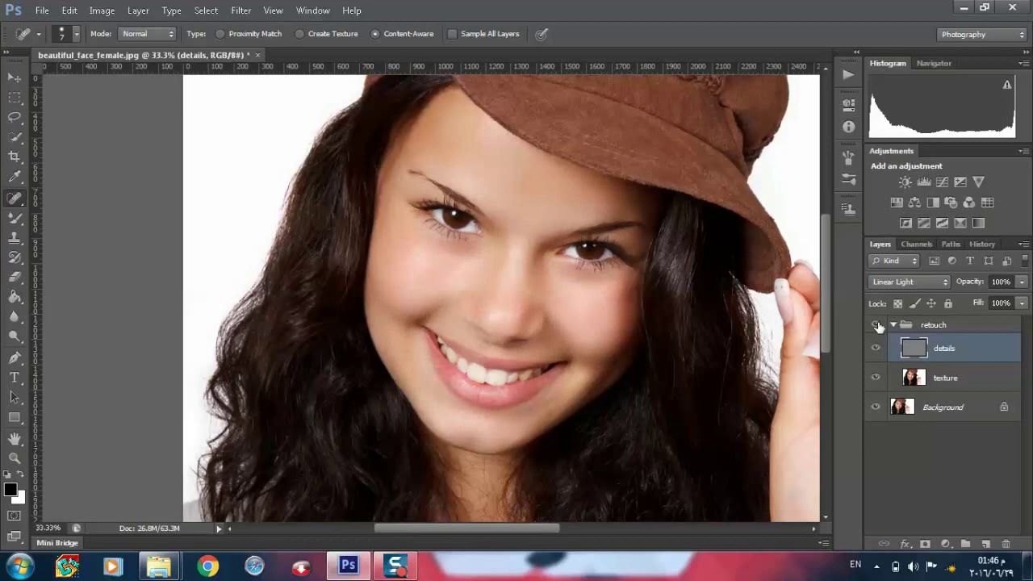
left_click(945, 380)
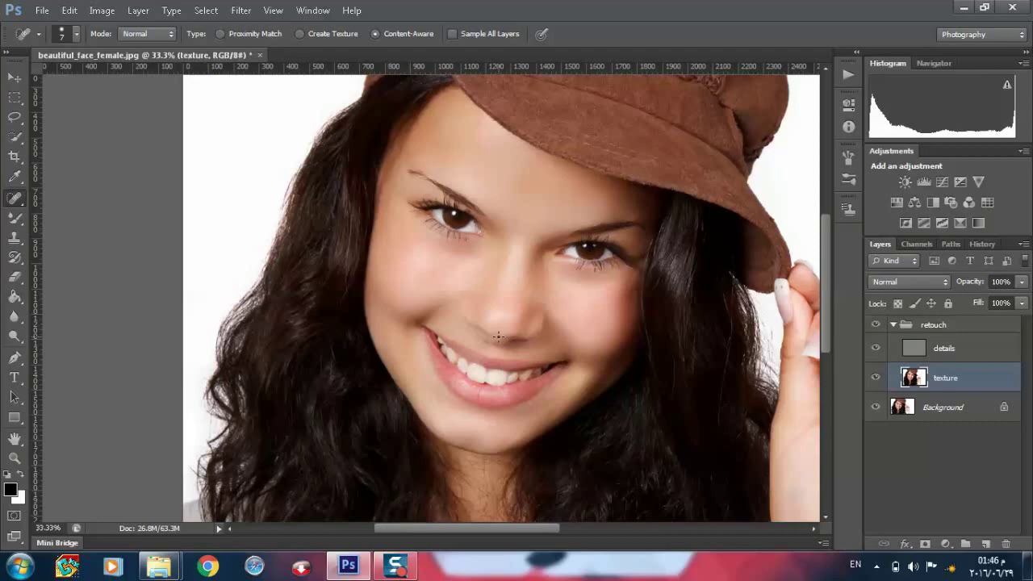
Blur a feathered lasso selection around the nose on the texture layer with 12.7 px Gaussian Blur.
key("ctrl+plus")
key("l")
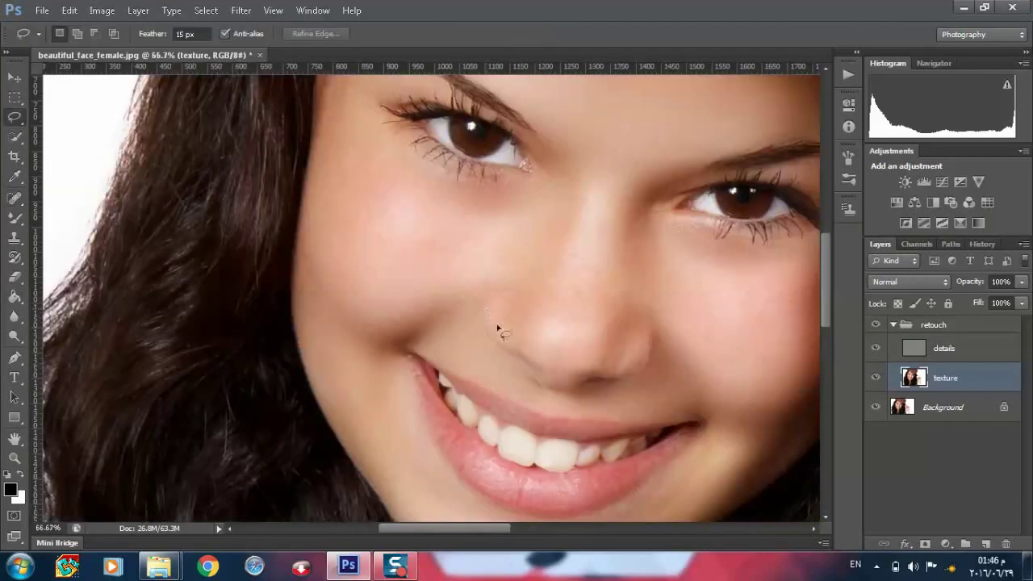
mouse_move(498, 326)
left_mouse_down()
mouse_move(543, 380)
mouse_move(571, 388)
mouse_move(633, 358)
mouse_move(627, 347)
mouse_move(544, 341)
left_mouse_up()
left_click_drag(545, 341, 510, 327)
left_click(240, 10)
left_click(240, 10)
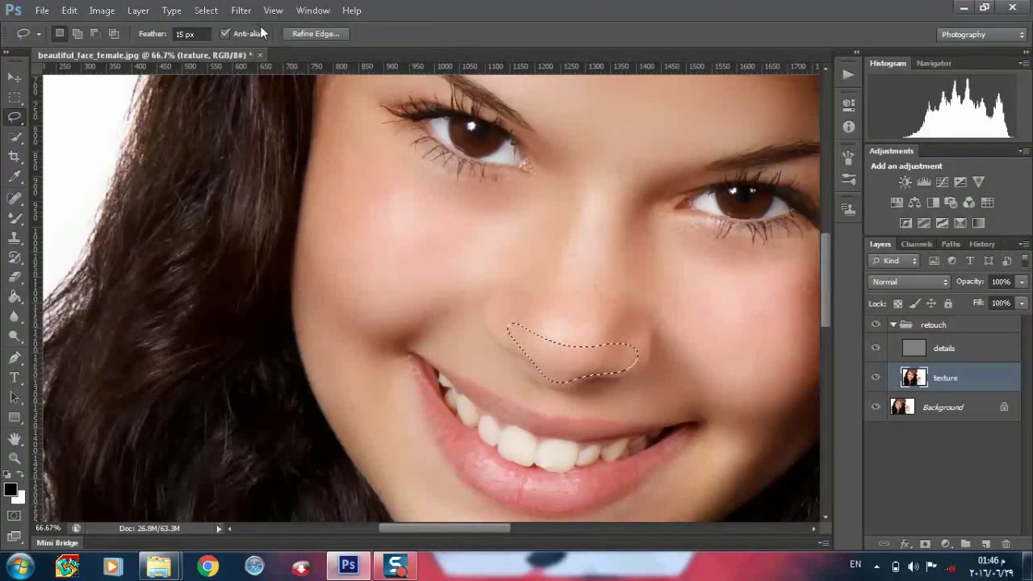
left_click(243, 10)
mouse_move(323, 163)
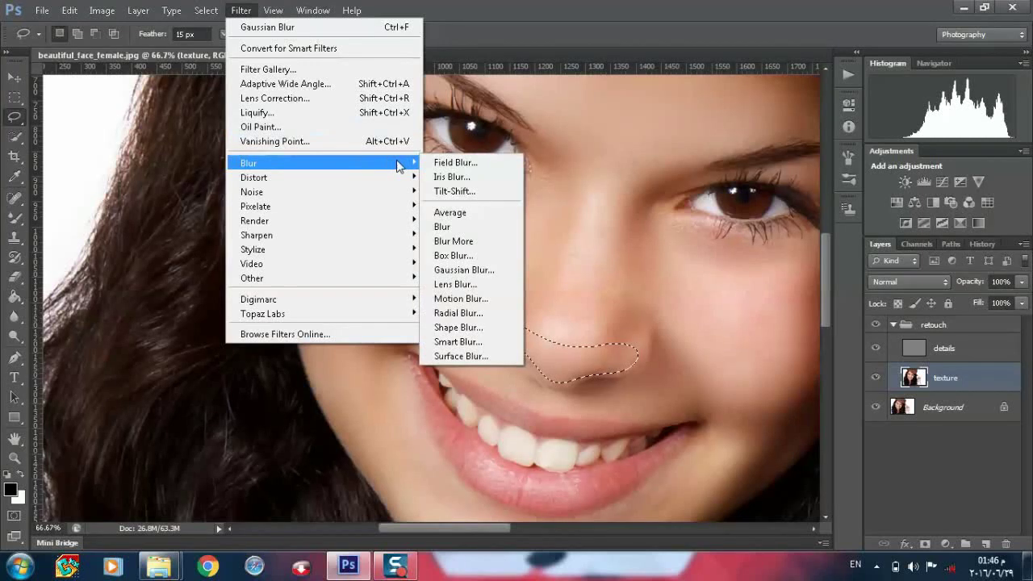
left_click(464, 270)
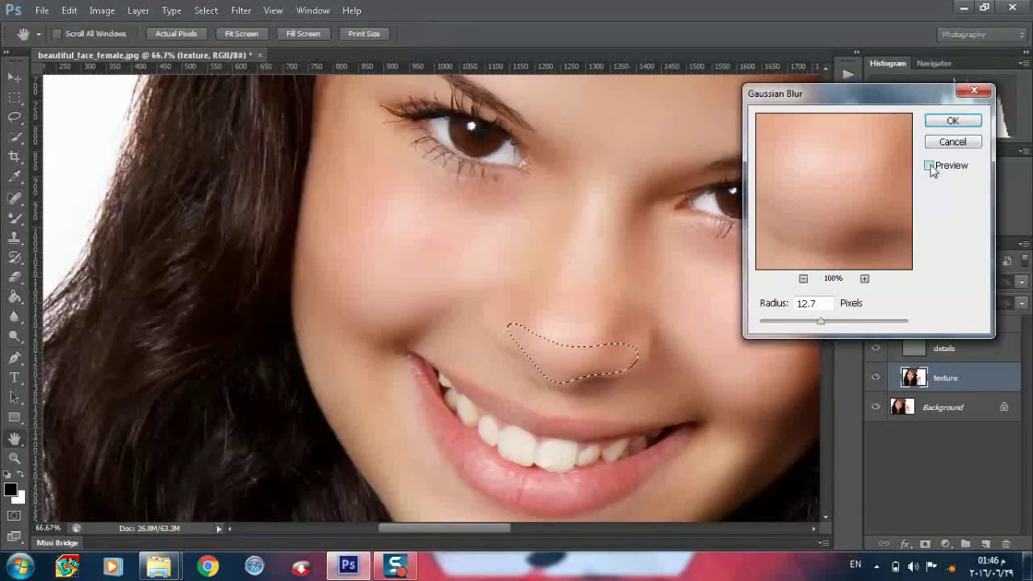
left_click(929, 165)
left_click(953, 122)
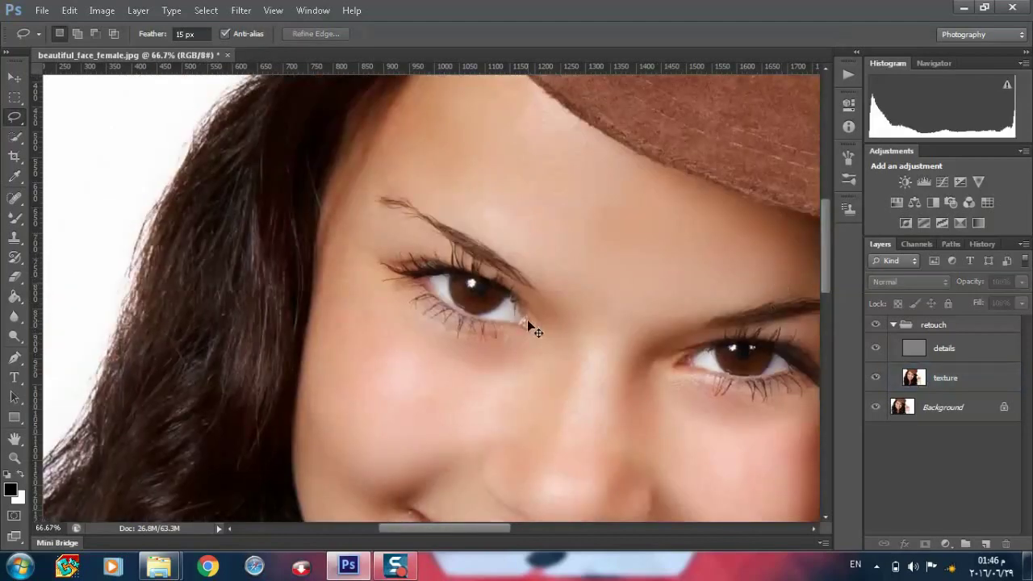
Zoom out to the whole photo, collapse the retouch group, and add Layer 1 above it.
key("ctrl+minus")
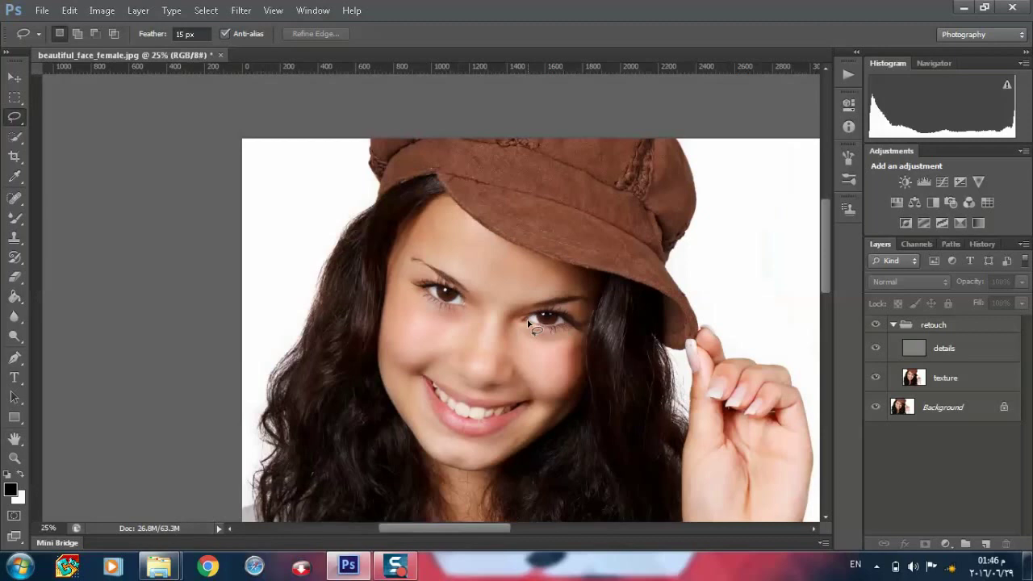
key("ctrl+minus")
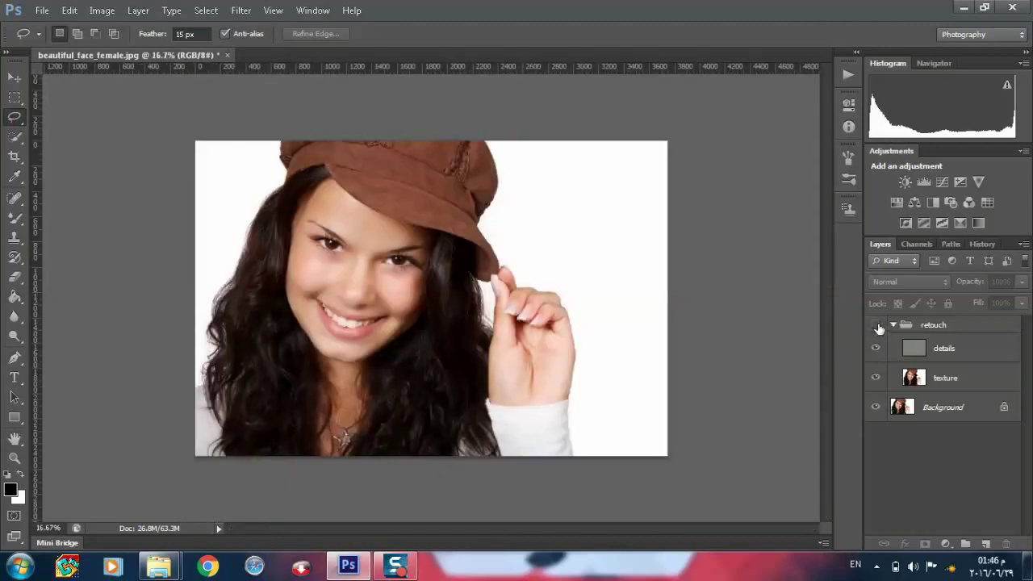
left_click(875, 324)
left_click(893, 325)
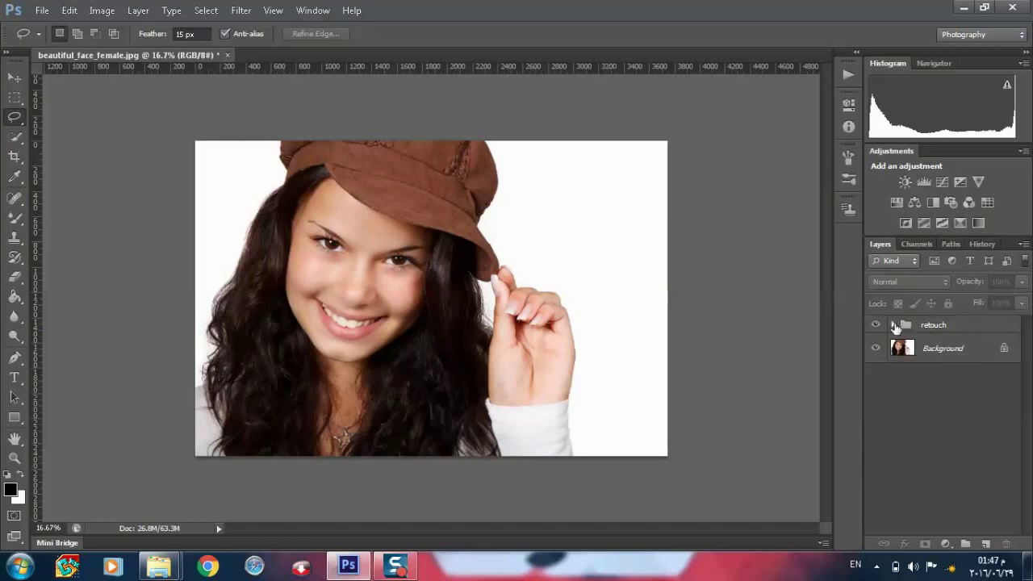
left_click(983, 545)
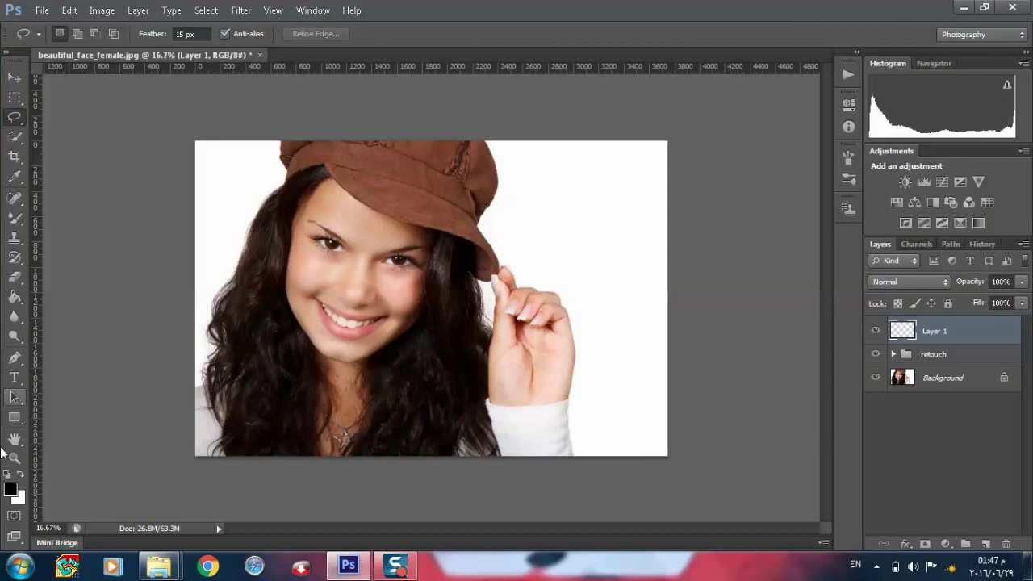
Fill the new layer with 50% grey (foreground brightness 50).
left_click(10, 489)
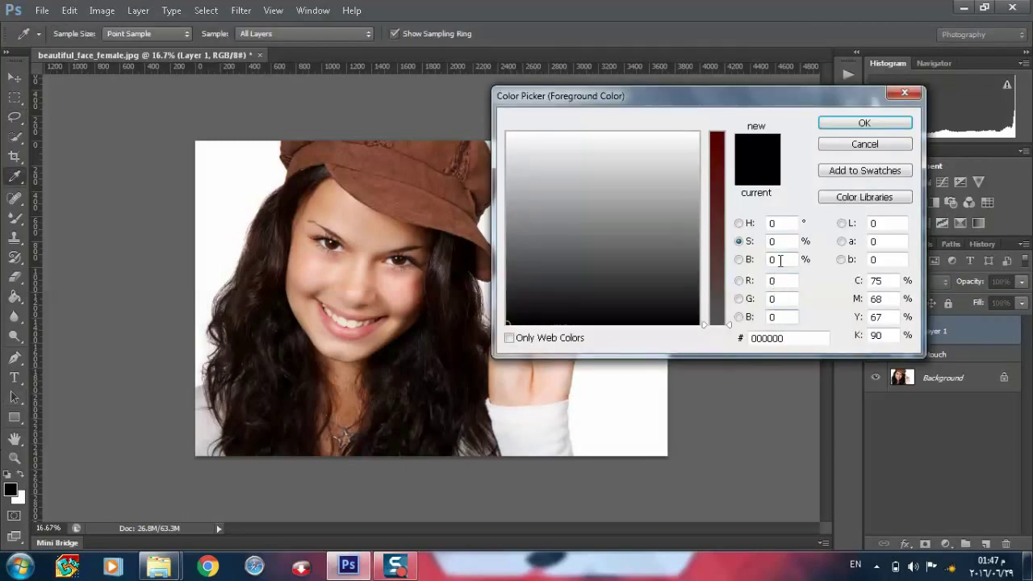
double_click(780, 260)
type("50")
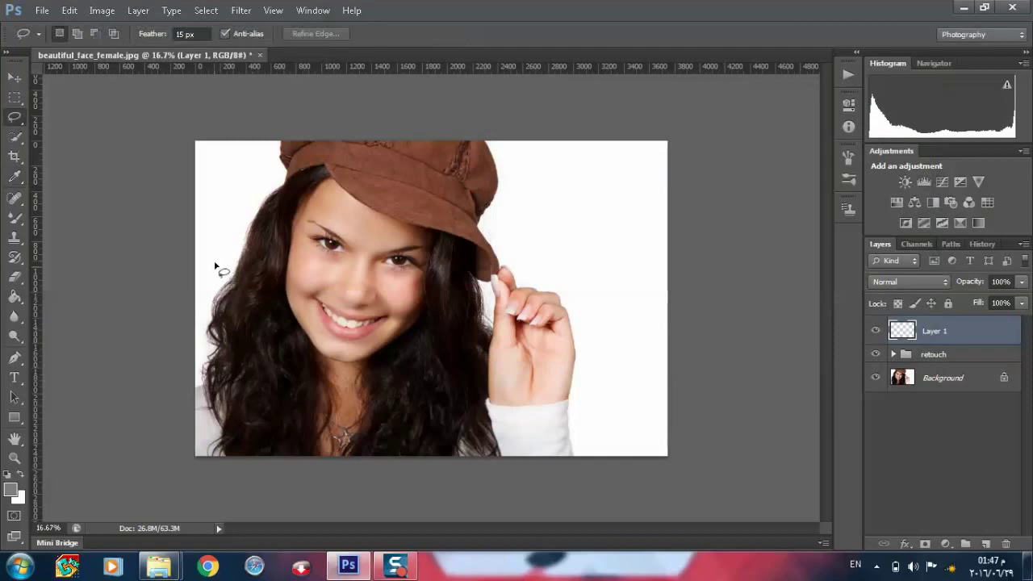
type("g")
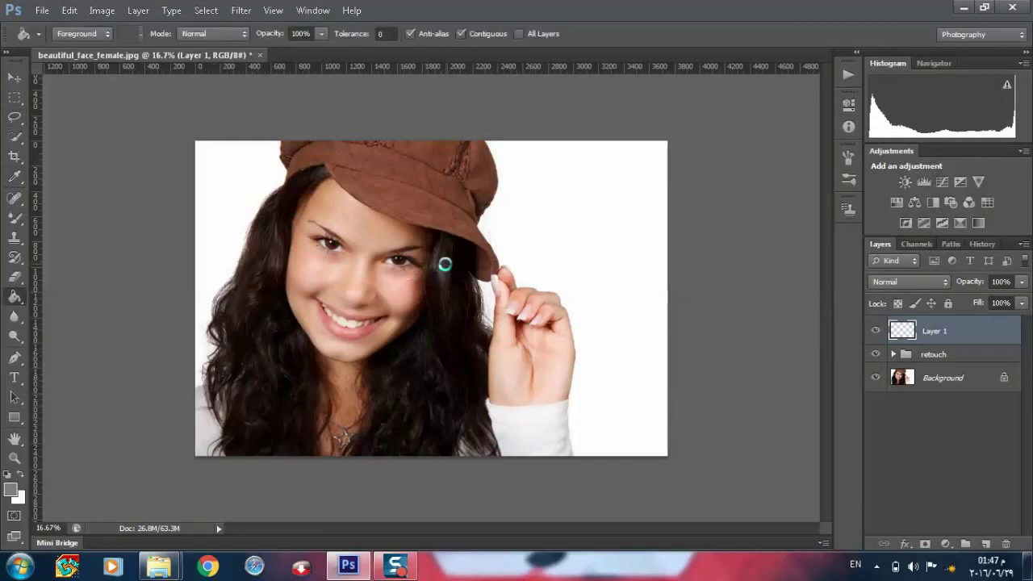
left_click(445, 264)
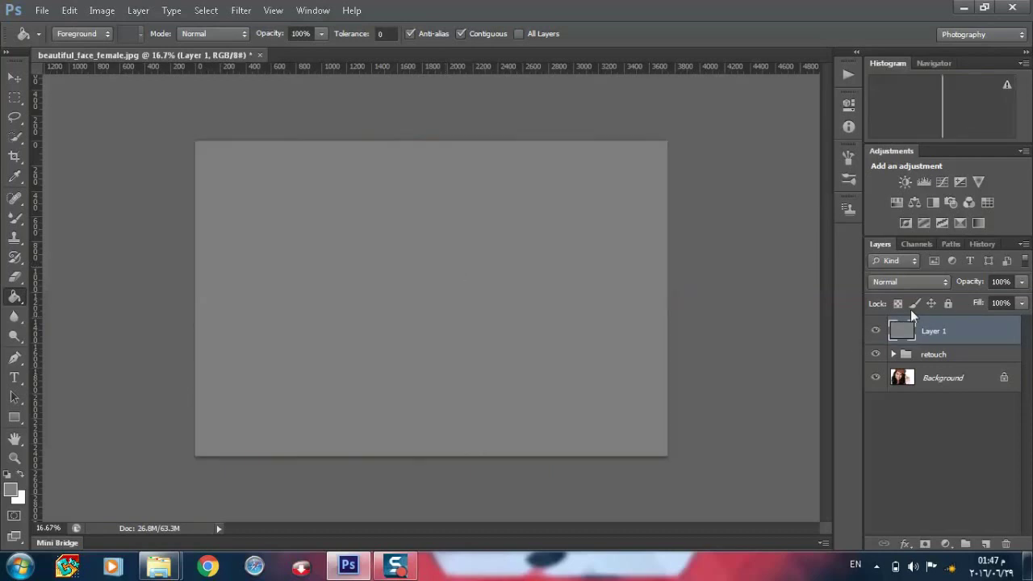
Set the grey layer to Overlay blending and rename it 'eyes brightness'.
left_click(910, 283)
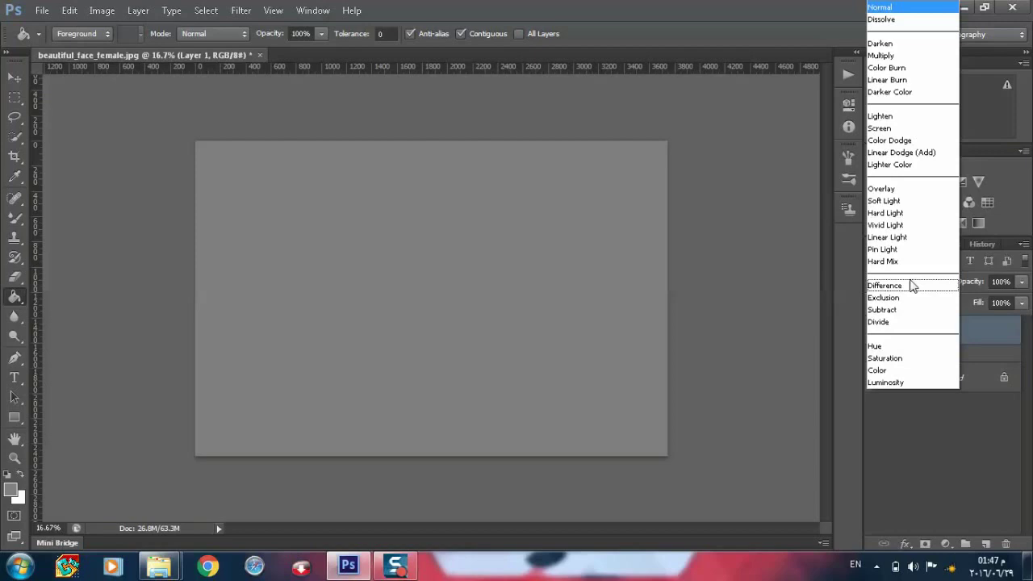
left_click(880, 188)
double_click(937, 331)
type("eyes")
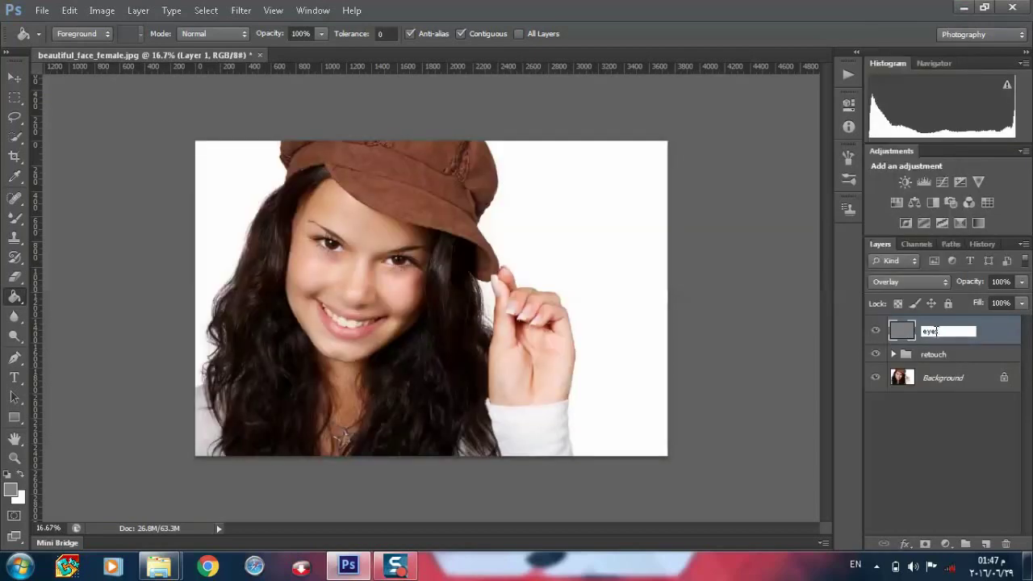
type(" b")
type("r")
type("ightness")
key("Return")
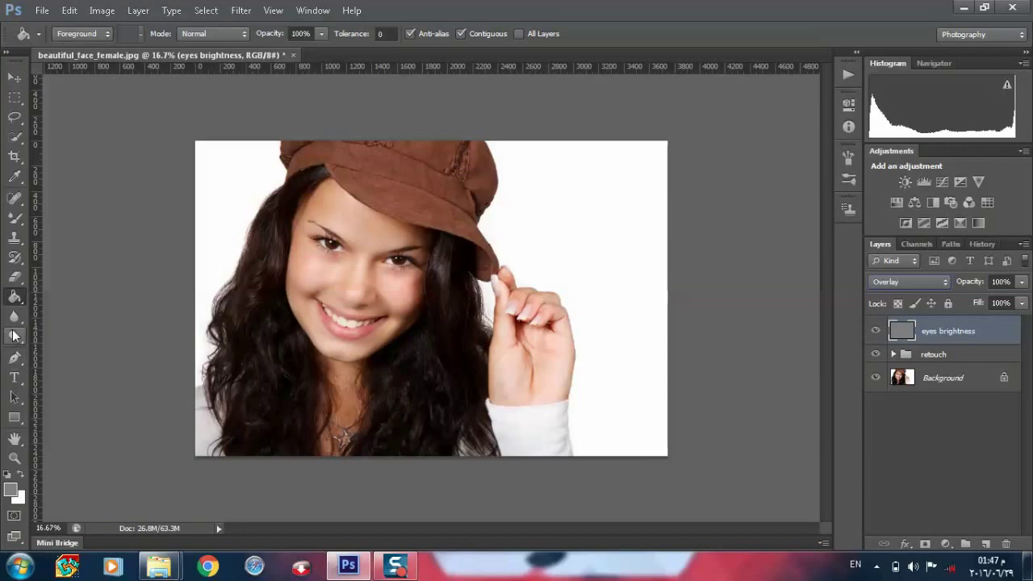
Set up the Dodge tool at 200% zoom with 25% exposure and a 17 px brush.
left_click(14, 336)
key("ctrl+plus")
key("ctrl+plus")
key("ctrl+plus")
scroll(284, 208, "up", 2)
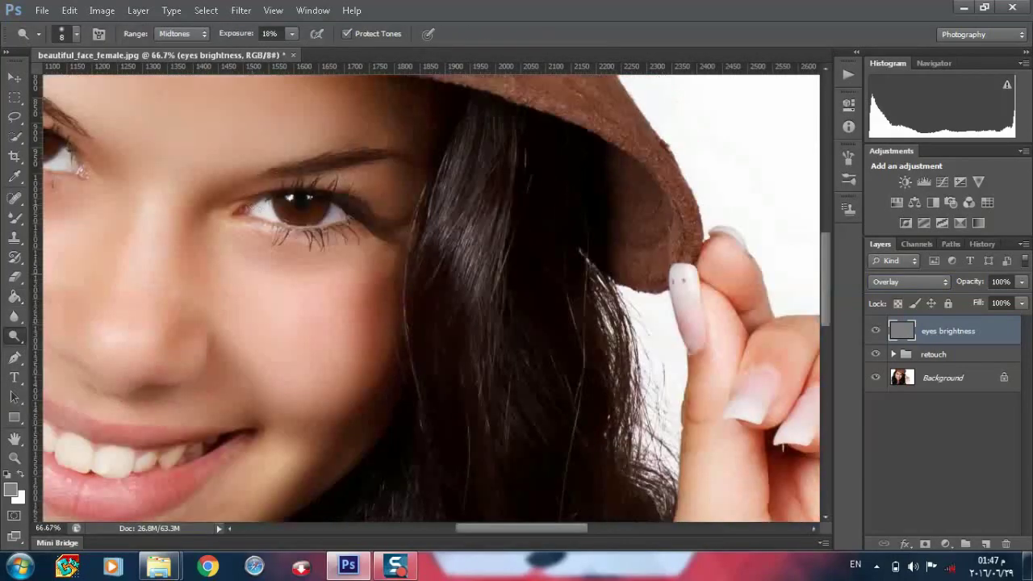
key("ctrl+plus")
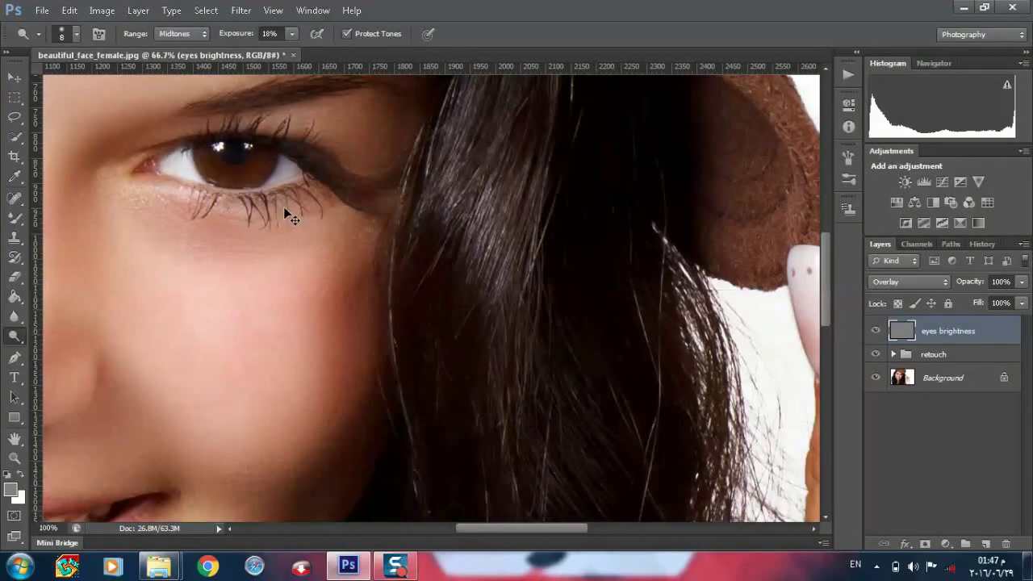
key("ctrl+plus")
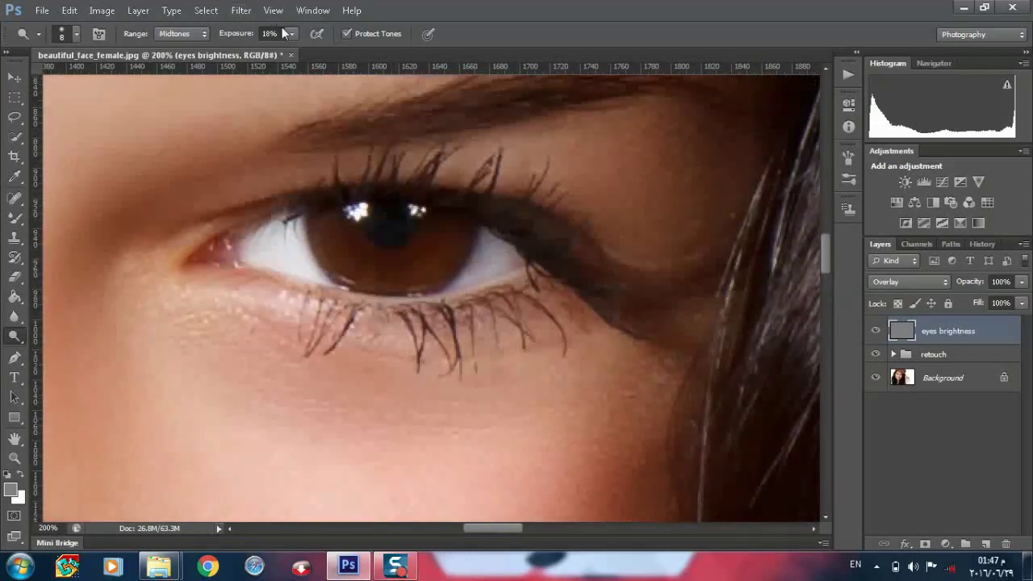
left_click(292, 34)
left_click_drag(293, 41, 299, 41)
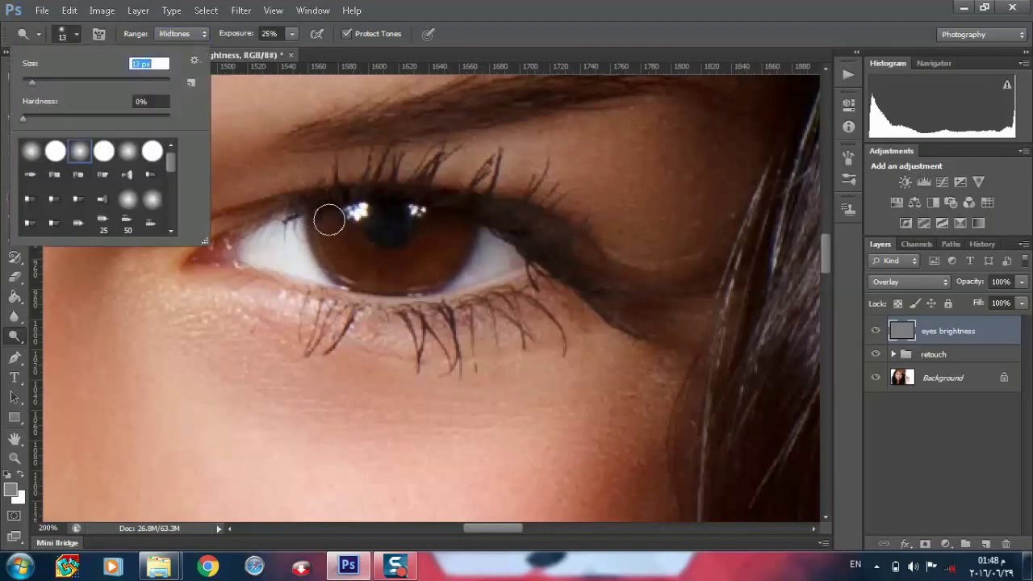
type("11")
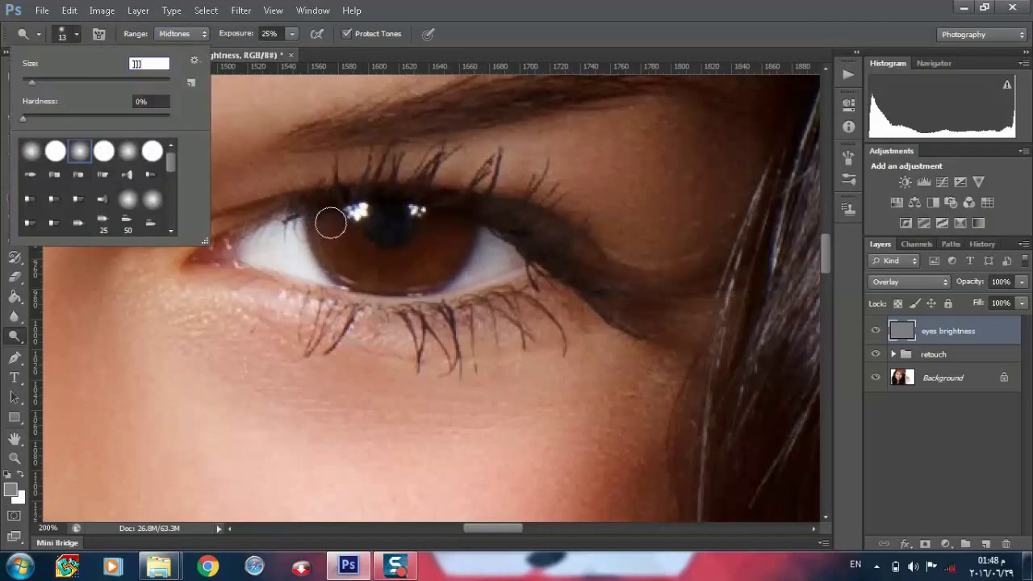
key("Return")
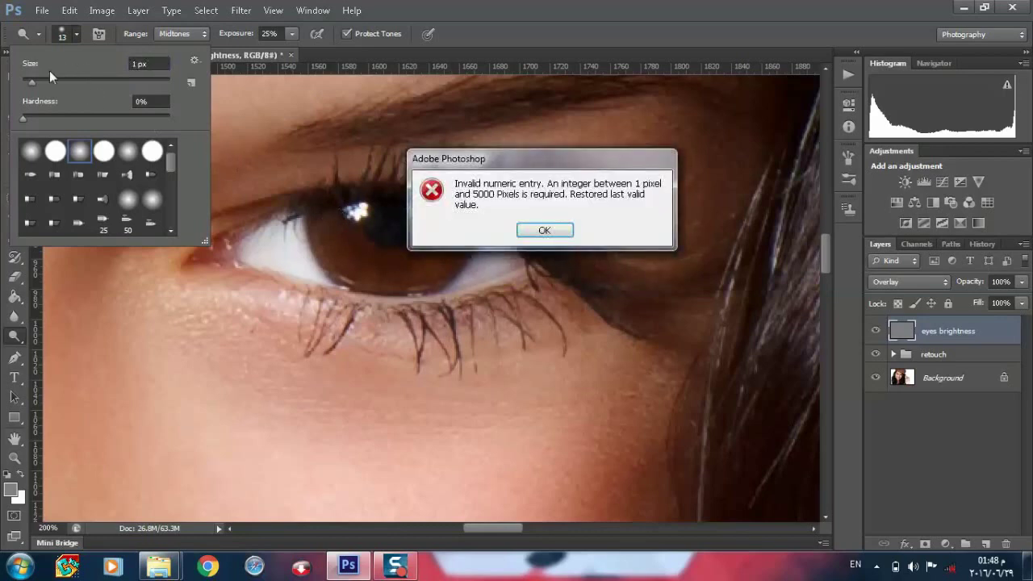
type("17")
key("Return")
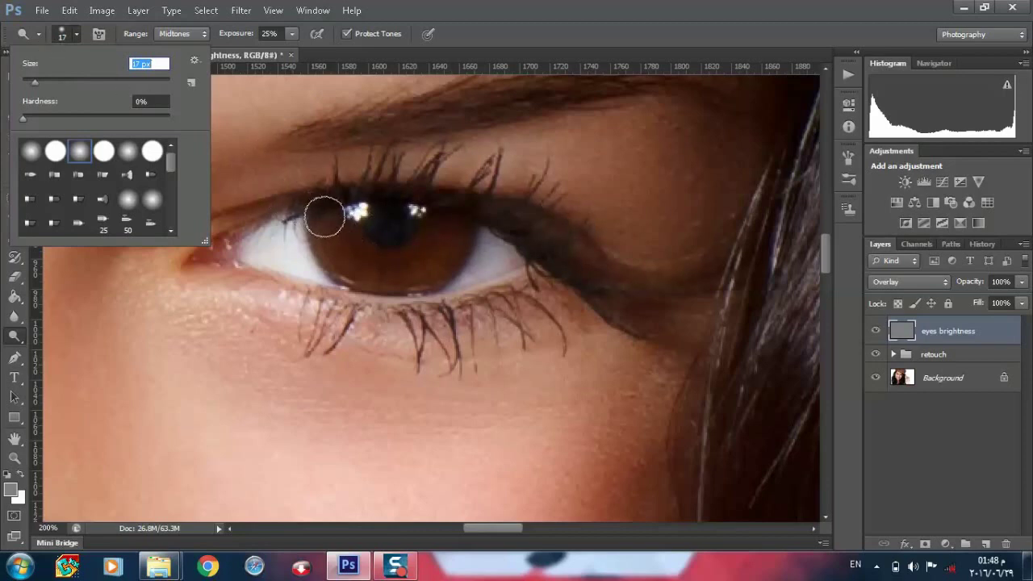
left_click(328, 221)
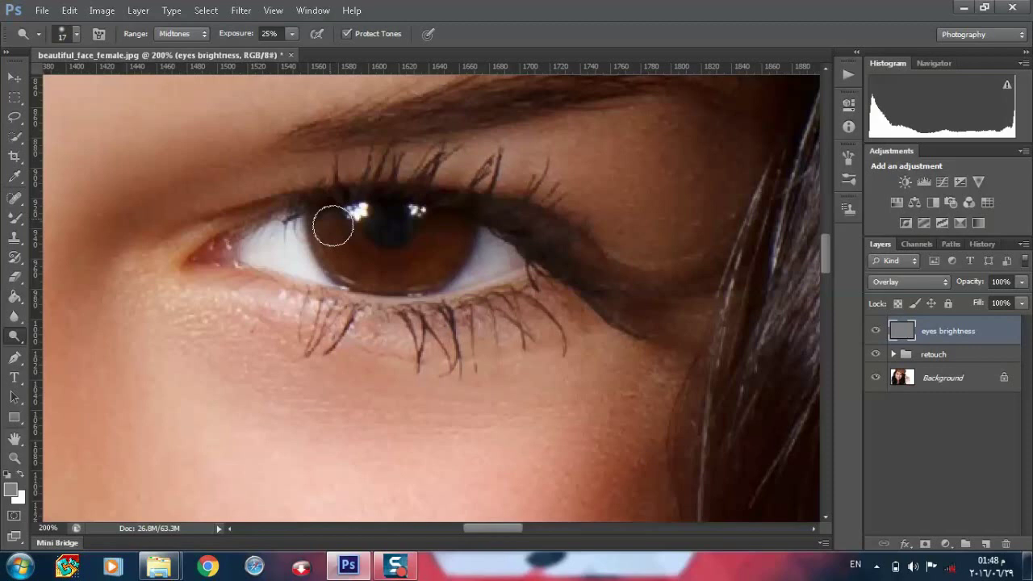
Dodge over both irises to lighten them on the eyes brightness layer.
mouse_move(333, 226)
left_mouse_down()
mouse_move(415, 242)
mouse_move(362, 256)
mouse_move(341, 221)
mouse_move(328, 224)
mouse_move(385, 277)
mouse_move(443, 263)
left_mouse_up()
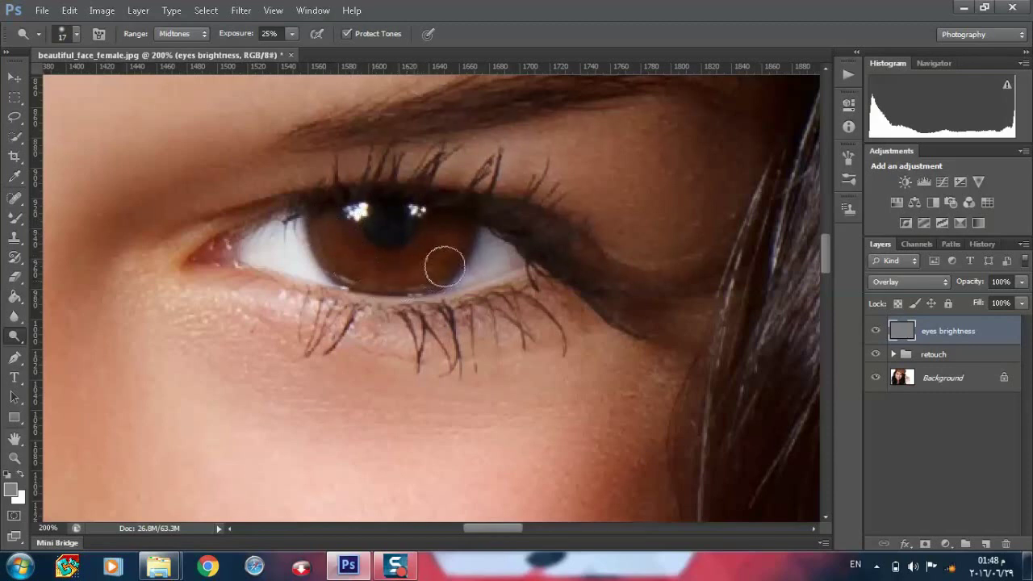
scroll(443, 263, "left", 5)
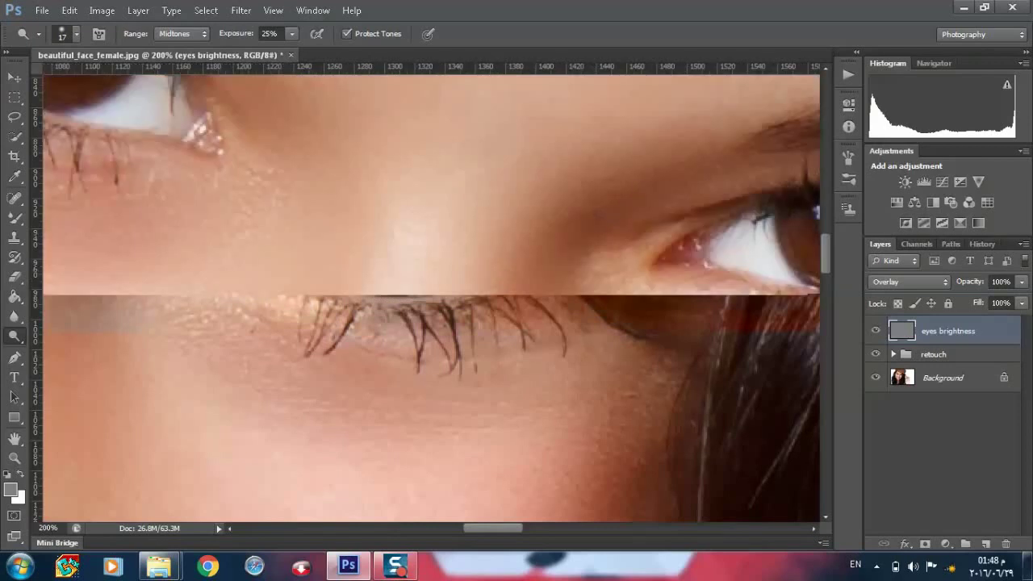
scroll(412, 335, "left", 3)
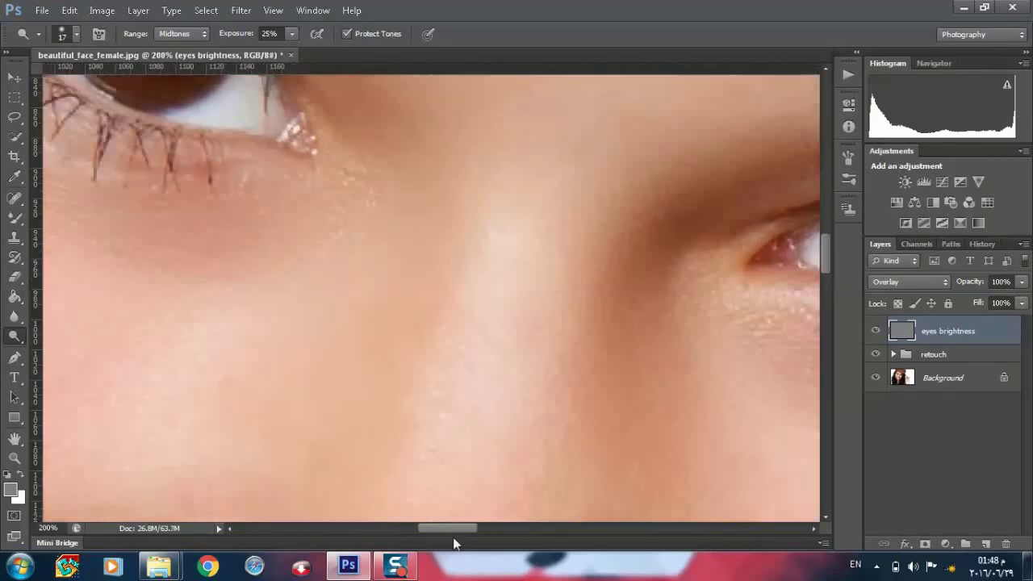
scroll(412, 335, "left", 3)
scroll(421, 339, "up", 1)
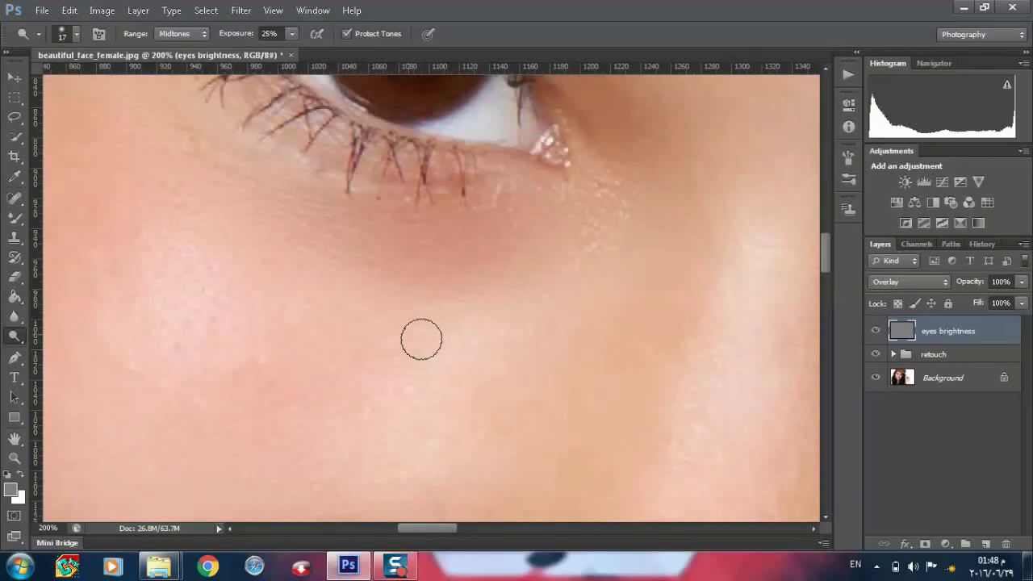
scroll(421, 339, "up", 5)
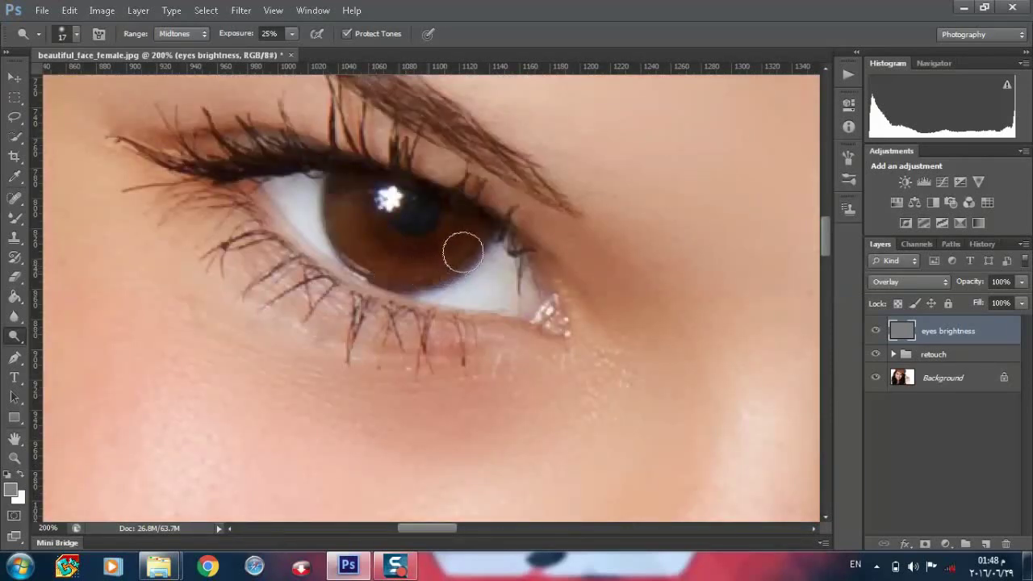
mouse_move(469, 229)
left_mouse_down()
mouse_move(457, 219)
mouse_move(417, 244)
left_mouse_up()
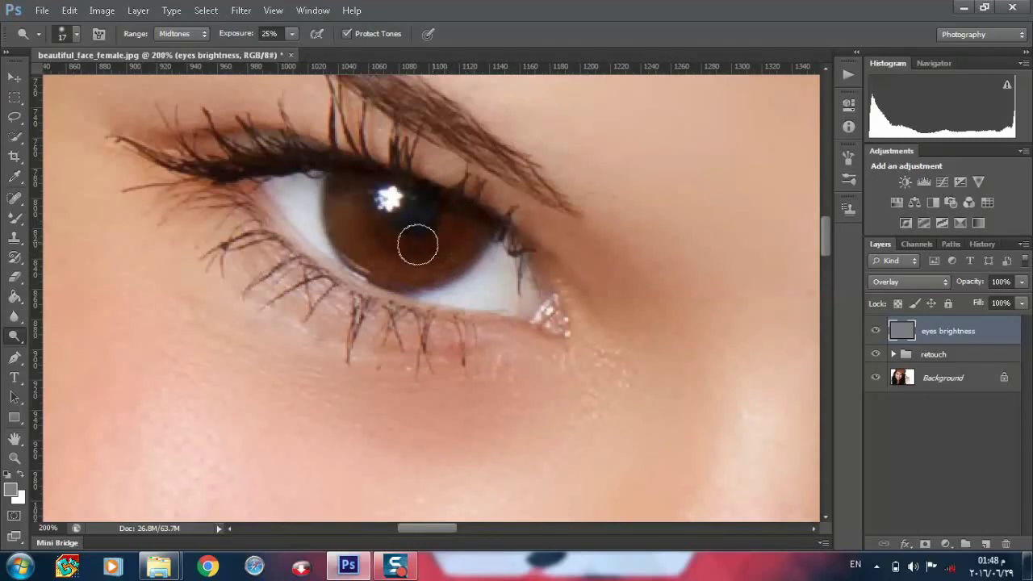
mouse_move(417, 244)
left_mouse_down()
mouse_move(457, 223)
mouse_move(422, 235)
mouse_move(385, 223)
mouse_move(362, 195)
left_mouse_up()
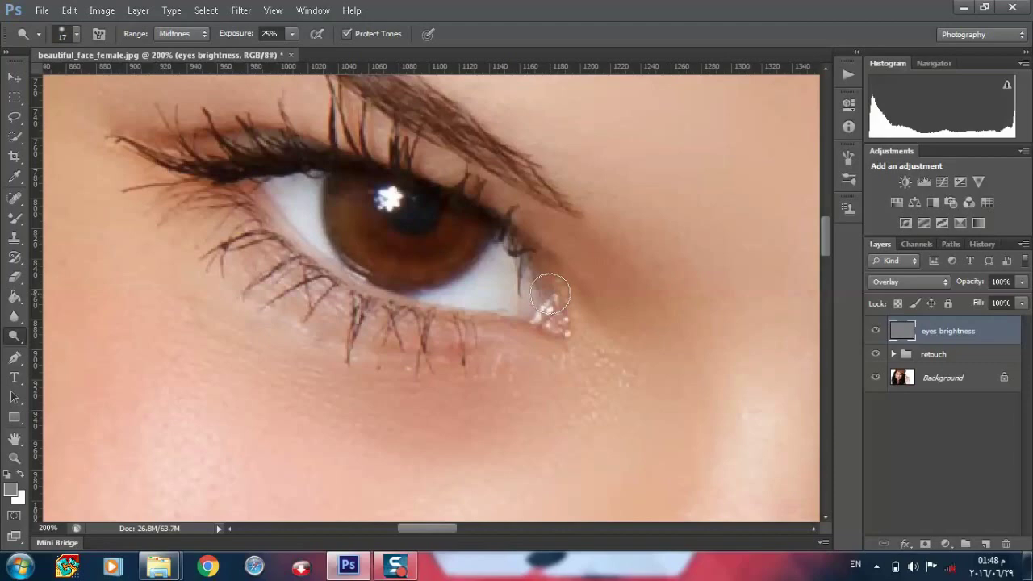
key("ctrl+minus")
key("ctrl+minus")
key("ctrl+minus")
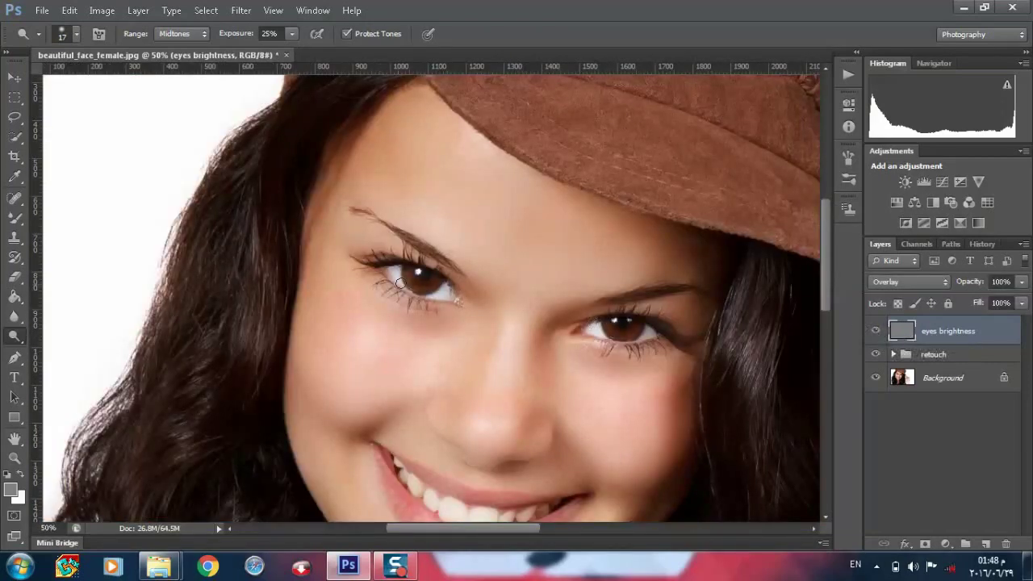
Touch up the left iris, then add a Hue/Saturation layer with Saturation 20.
left_click_drag(407, 279, 418, 283)
left_click(946, 544)
left_click(939, 365)
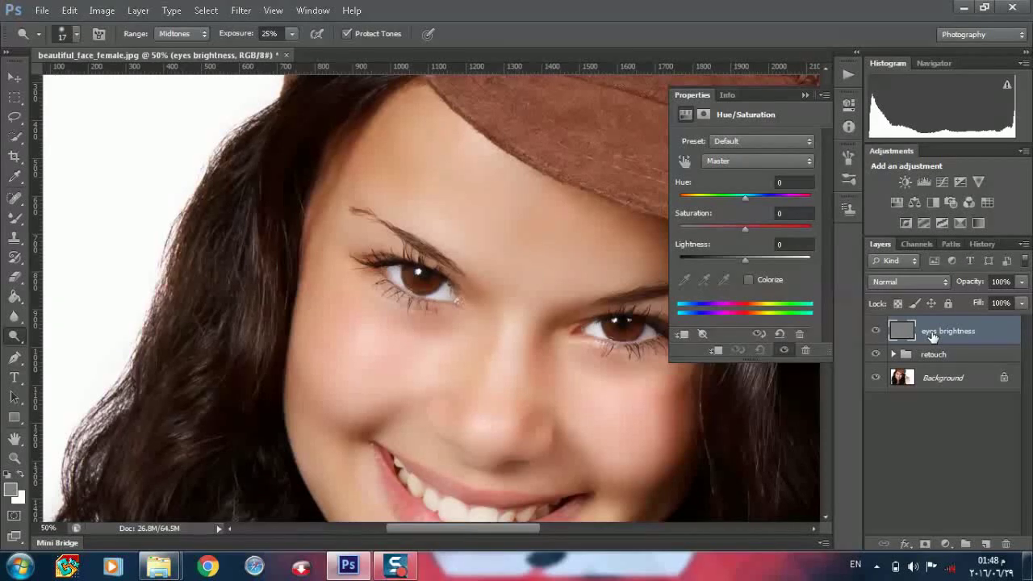
left_click(783, 213)
type("20")
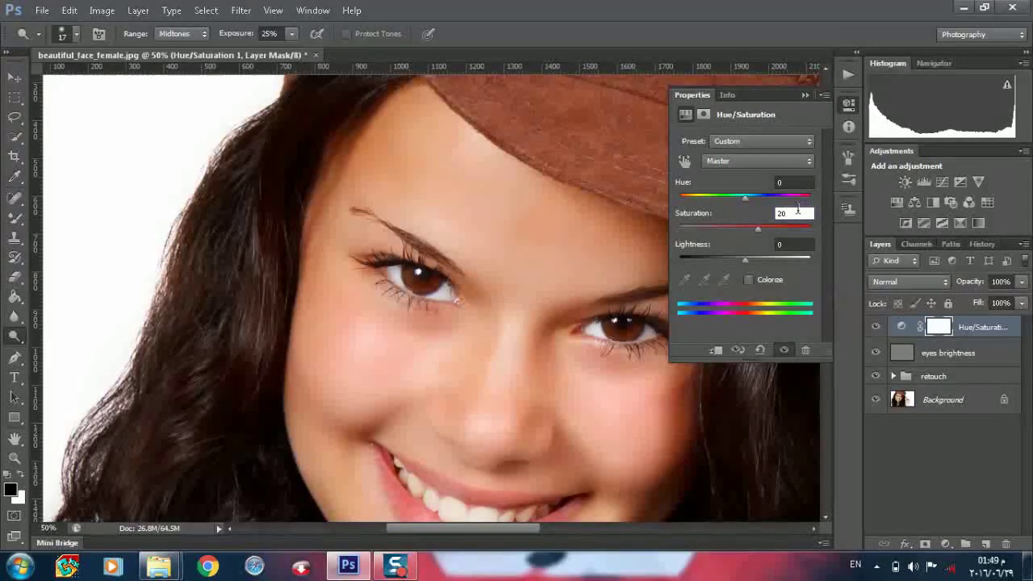
key("Return")
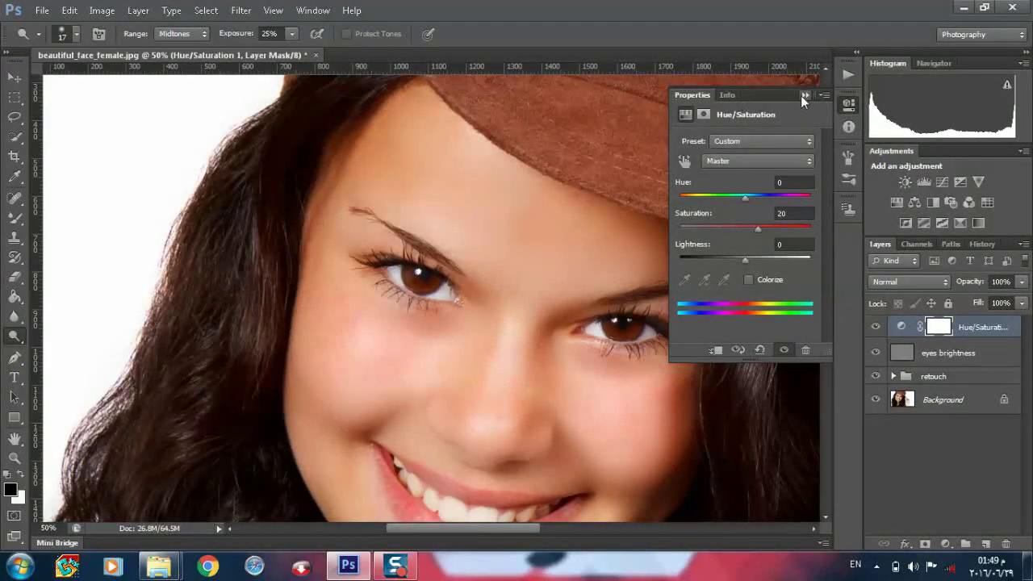
left_click(804, 95)
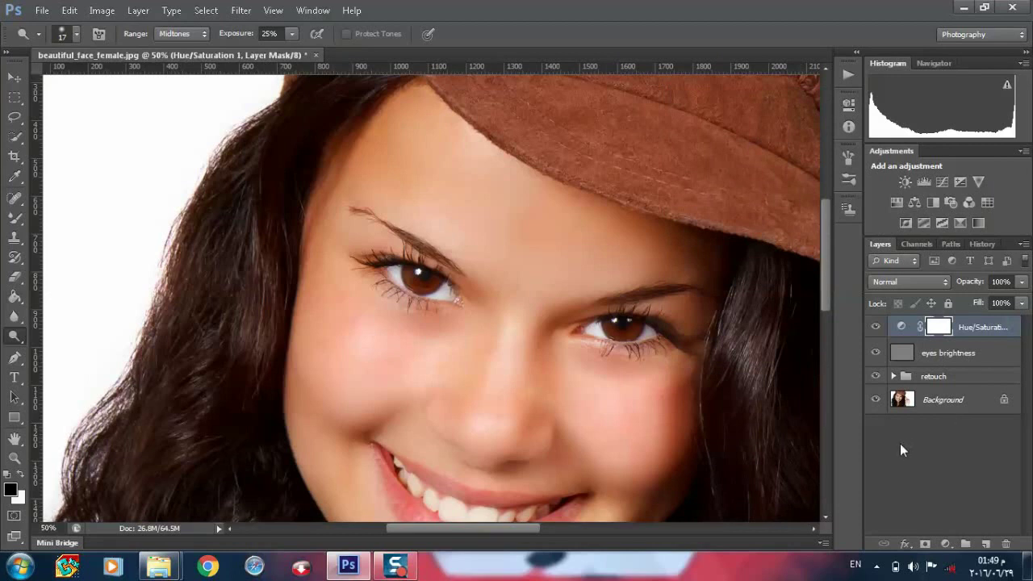
left_click(14, 296)
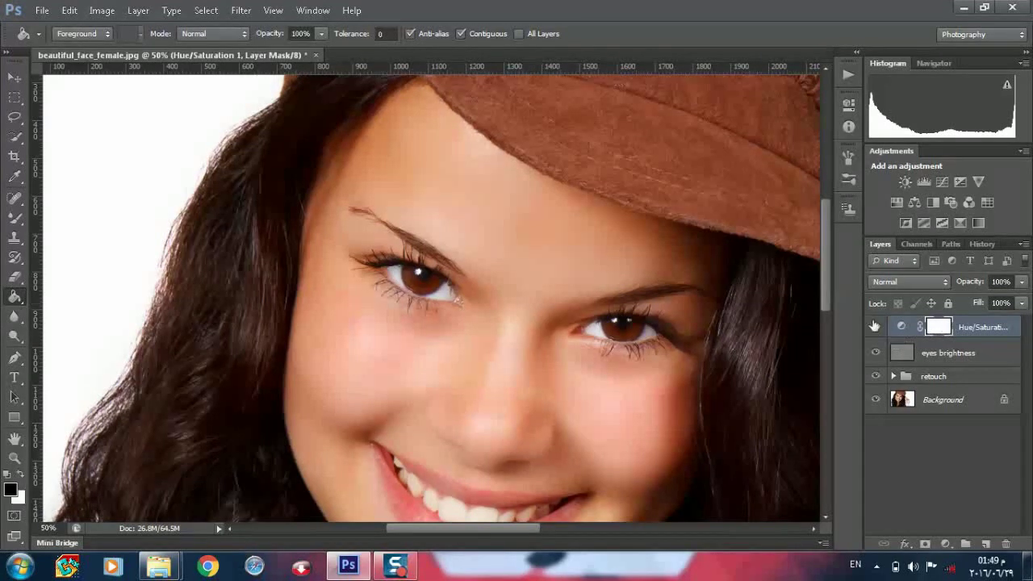
Fill the Hue/Saturation mask with black and switch to a white Brush.
left_click(626, 266)
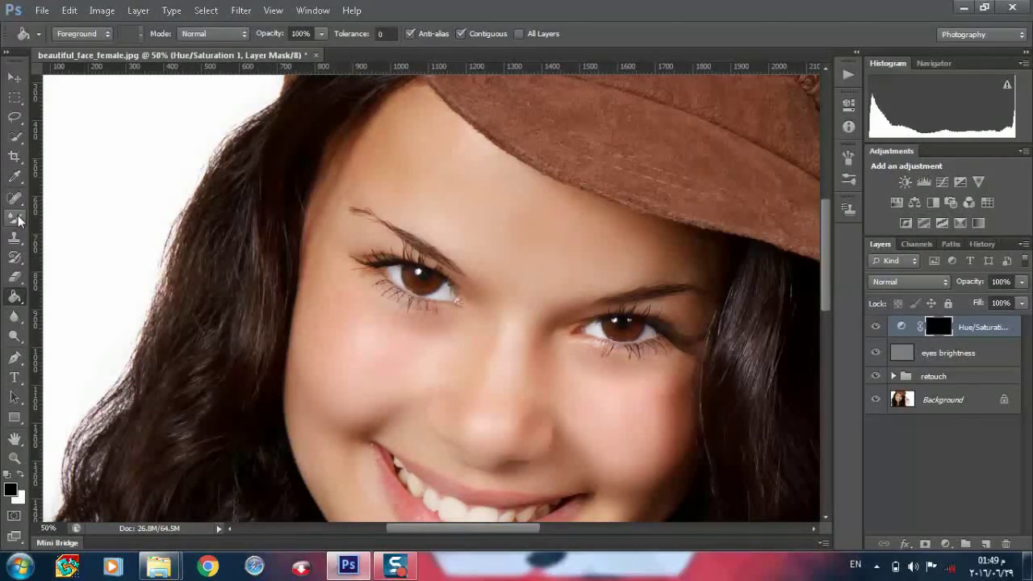
left_click_drag(19, 219, 53, 218)
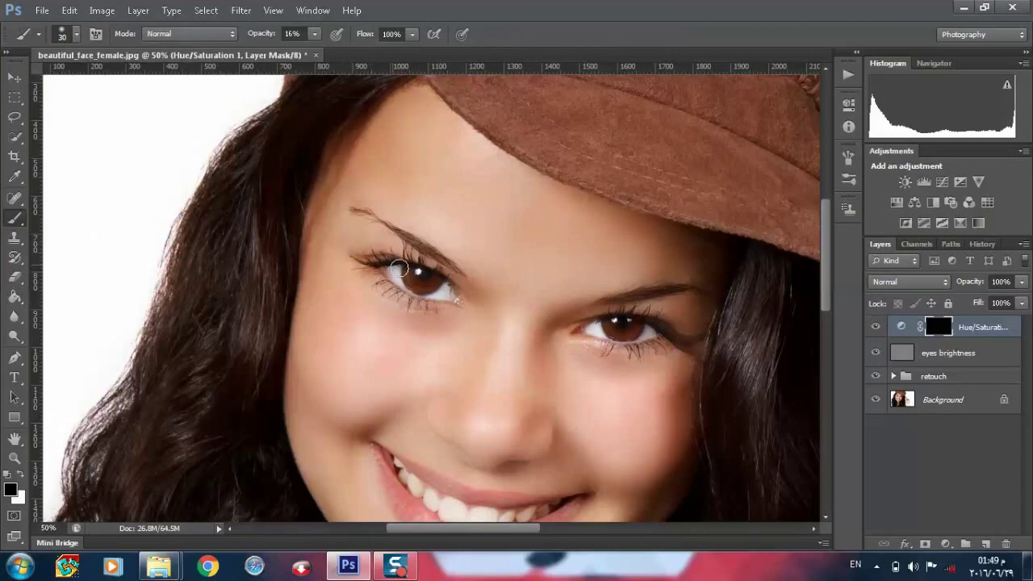
key("x")
scroll(419, 292, "up", 1)
scroll(420, 292, "up", 2)
scroll(420, 293, "up", 1)
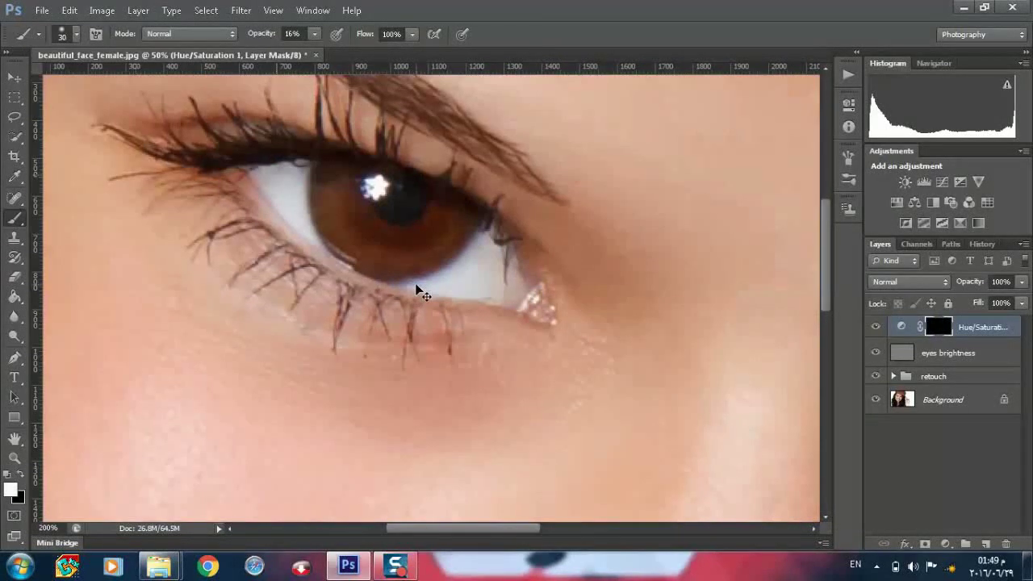
scroll(420, 292, "up", 1)
Paint the saturation back onto the left iris with a size 10 brush at 92% opacity.
key("bracketleft")
key("bracketleft")
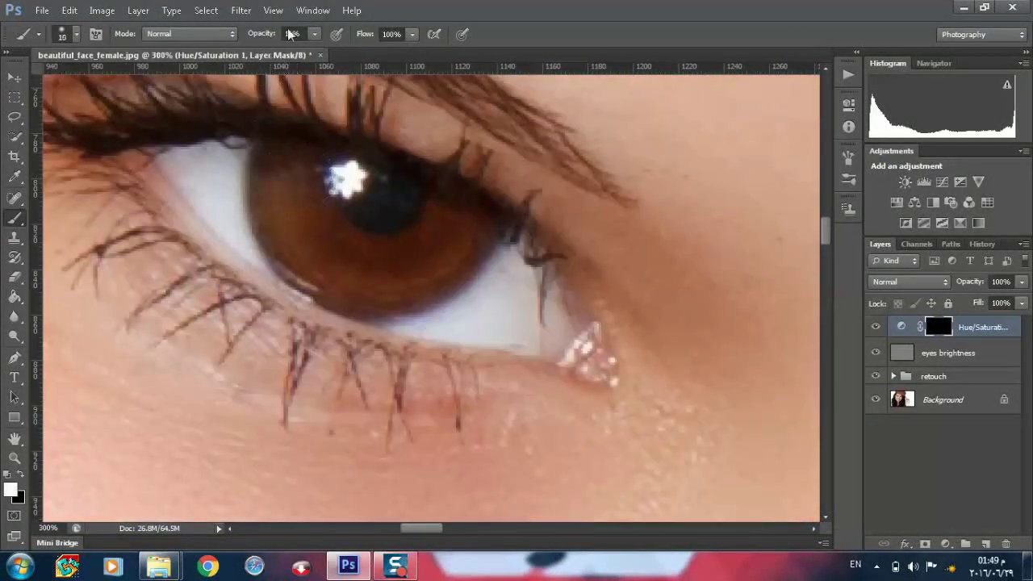
mouse_move(319, 53)
left_mouse_down()
mouse_move(387, 51)
mouse_move(370, 56)
left_mouse_up()
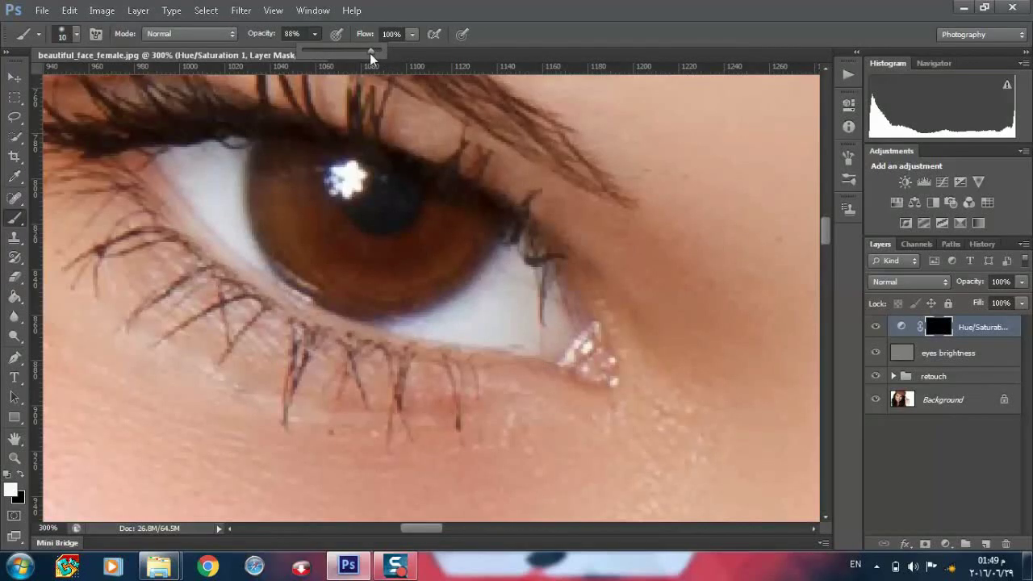
left_click_drag(370, 57, 376, 52)
mouse_move(266, 143)
left_mouse_down()
mouse_move(272, 226)
mouse_move(303, 277)
mouse_move(398, 295)
mouse_move(460, 276)
left_mouse_up()
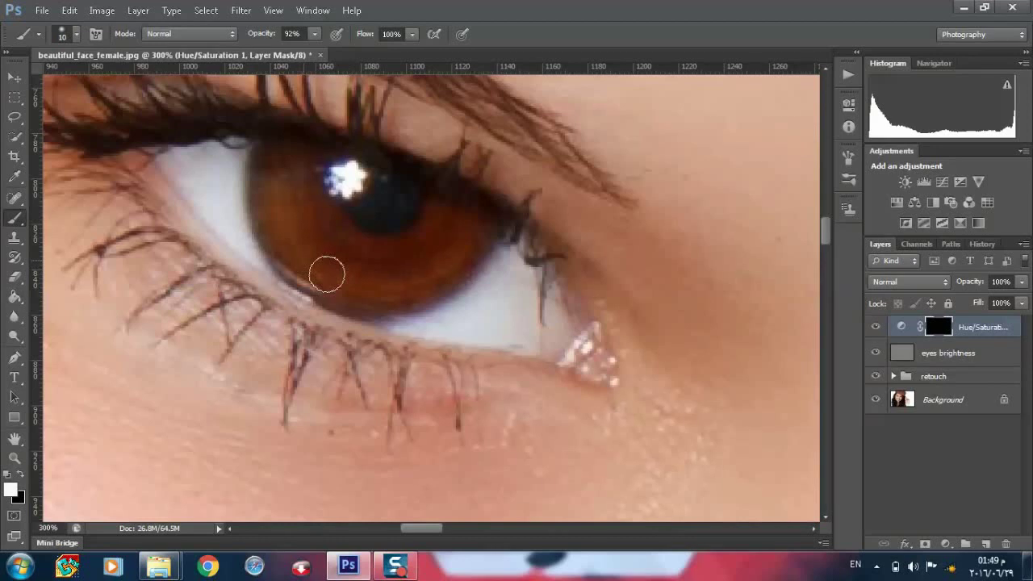
Toggle the Hue/Saturation layer off and on to compare, then pan to the other eye.
left_click(875, 326)
left_click(876, 327)
scroll(285, 164, "right", 10)
scroll(285, 163, "up", 3)
scroll(403, 404, "down", 2)
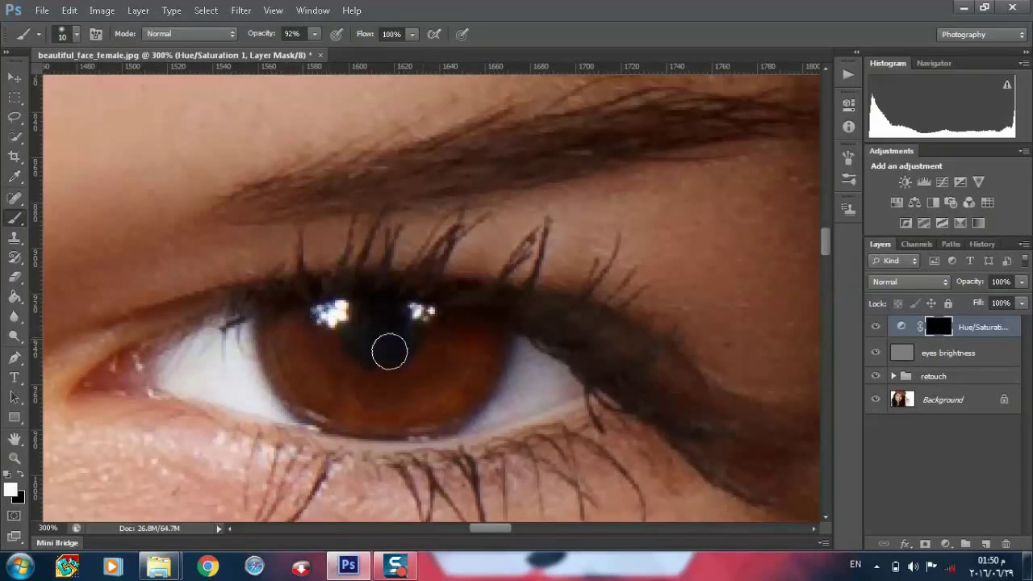
Paint the saturation onto the other iris with a 20 px brush on the mask.
key("bracketright")
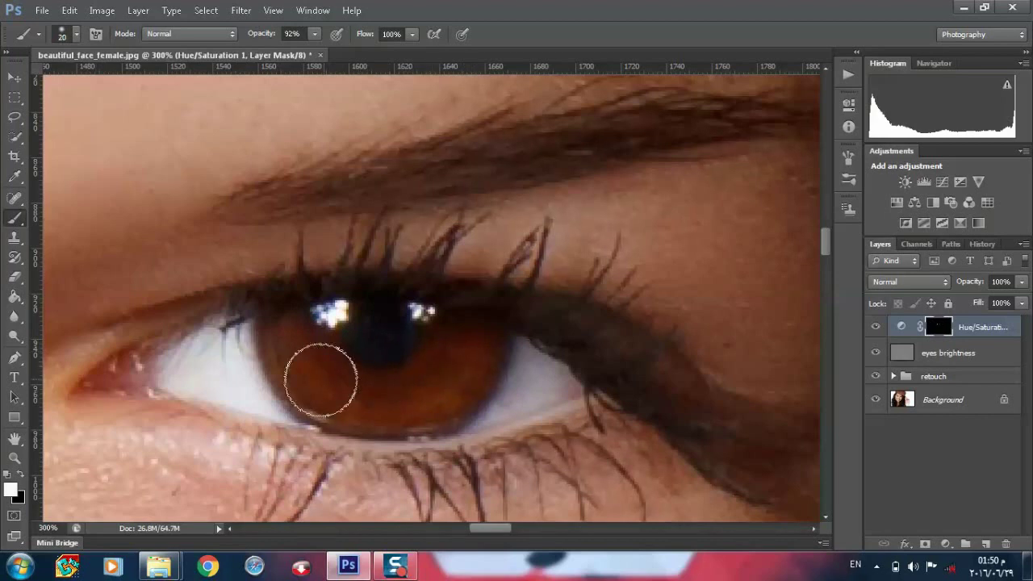
mouse_move(321, 380)
left_mouse_down()
mouse_move(456, 385)
mouse_move(410, 349)
left_mouse_up()
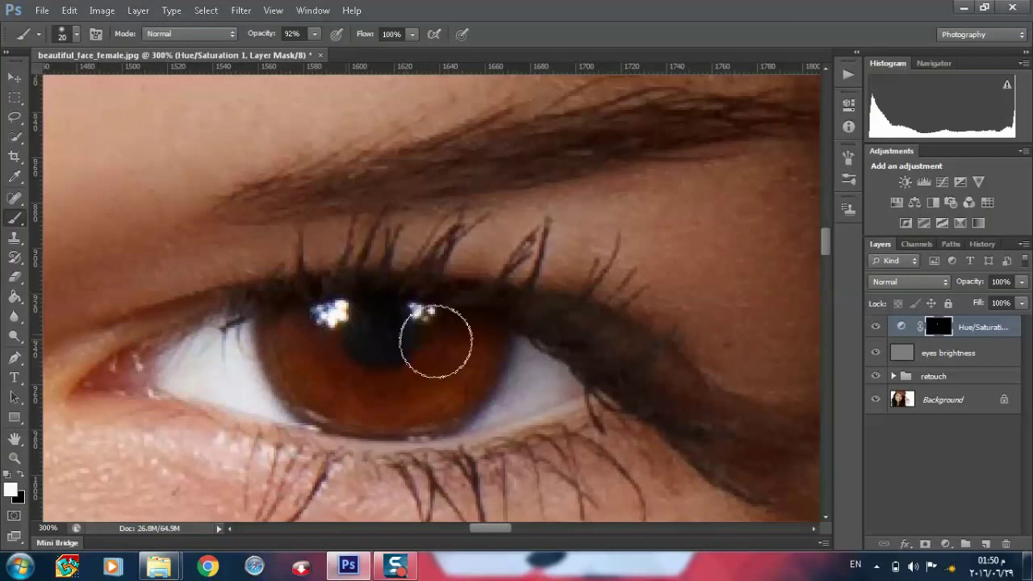
left_click_drag(498, 530, 418, 526)
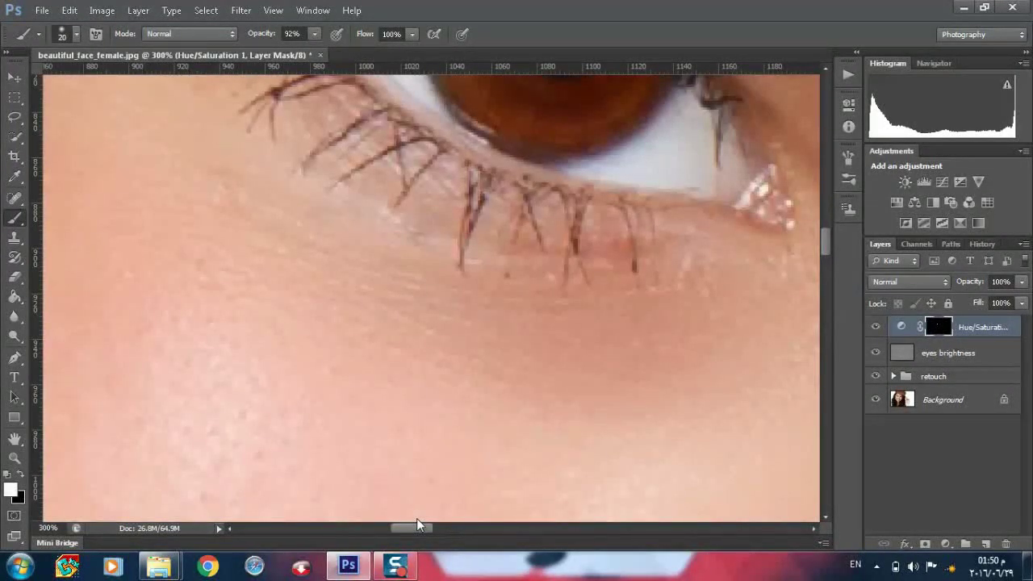
scroll(468, 364, "up", 3)
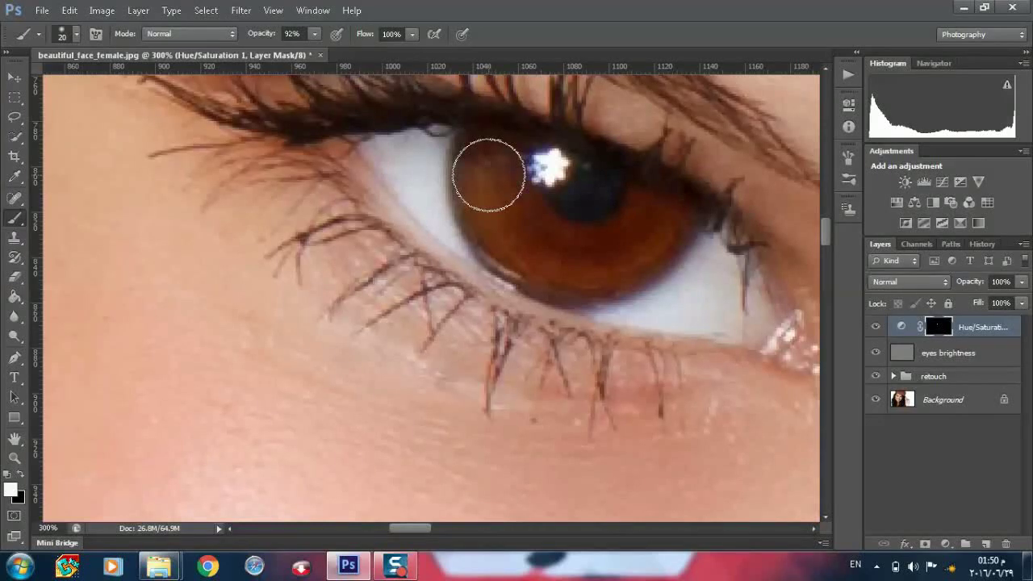
key("ctrl+minus")
key("ctrl+minus")
key("ctrl+minus")
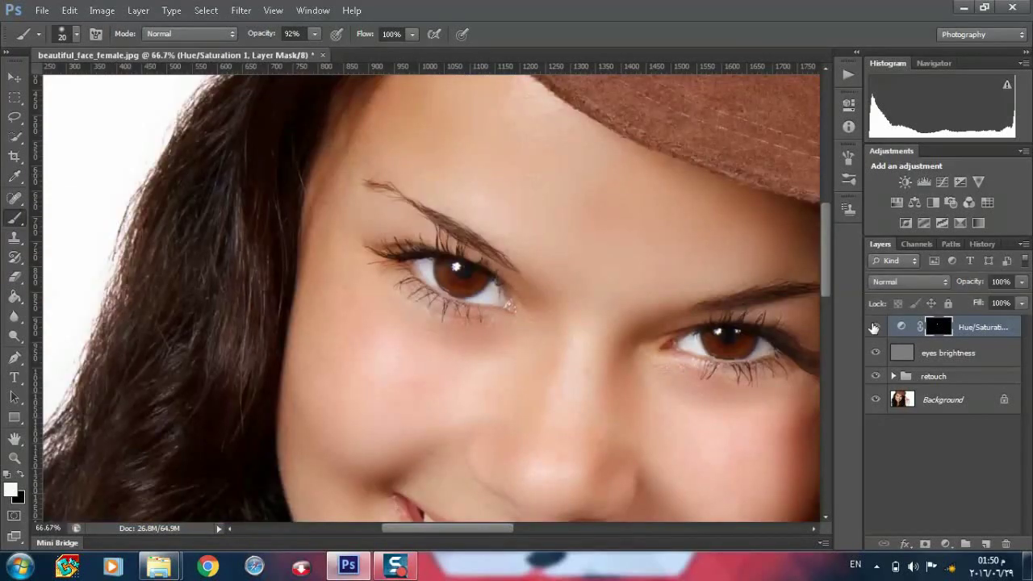
Compare the Hue/Saturation layer on and off, then group it with the eyes brightness layer as 'eyes'.
left_click(875, 327)
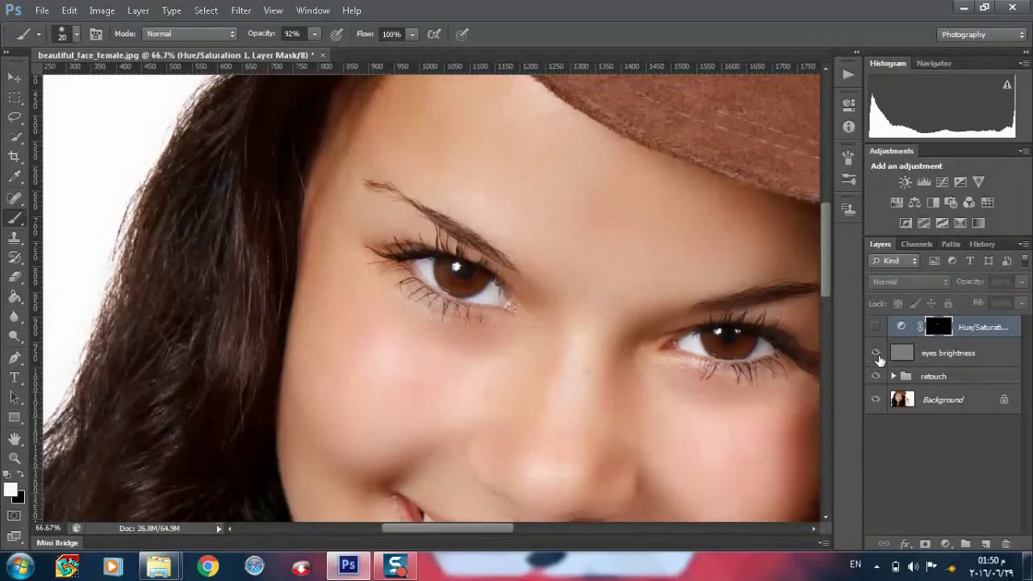
left_click(875, 327)
left_click(939, 359, "shift")
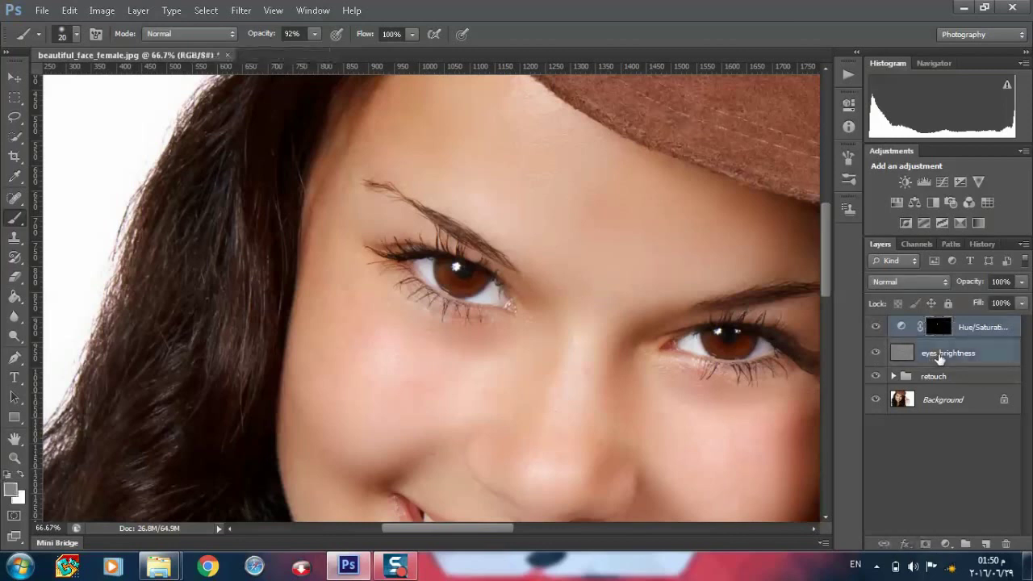
key("ctrl+g")
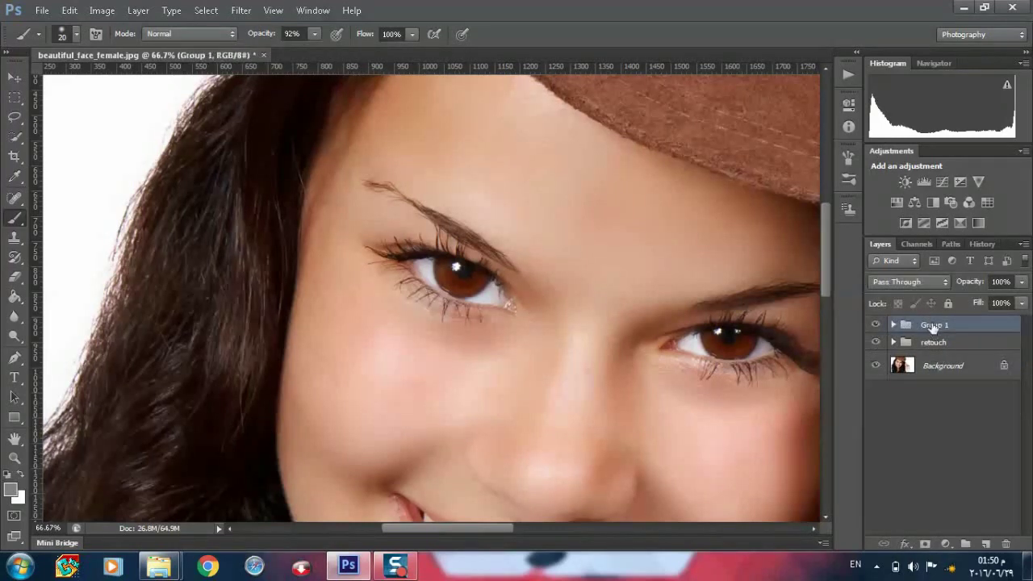
double_click(934, 325)
type("eyes")
key("Return")
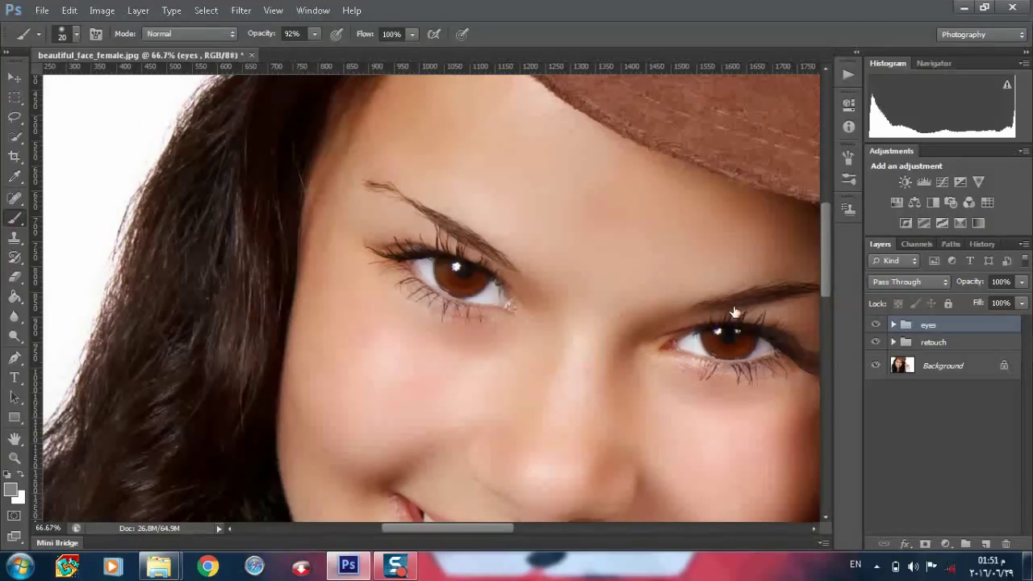
key("ctrl+minus")
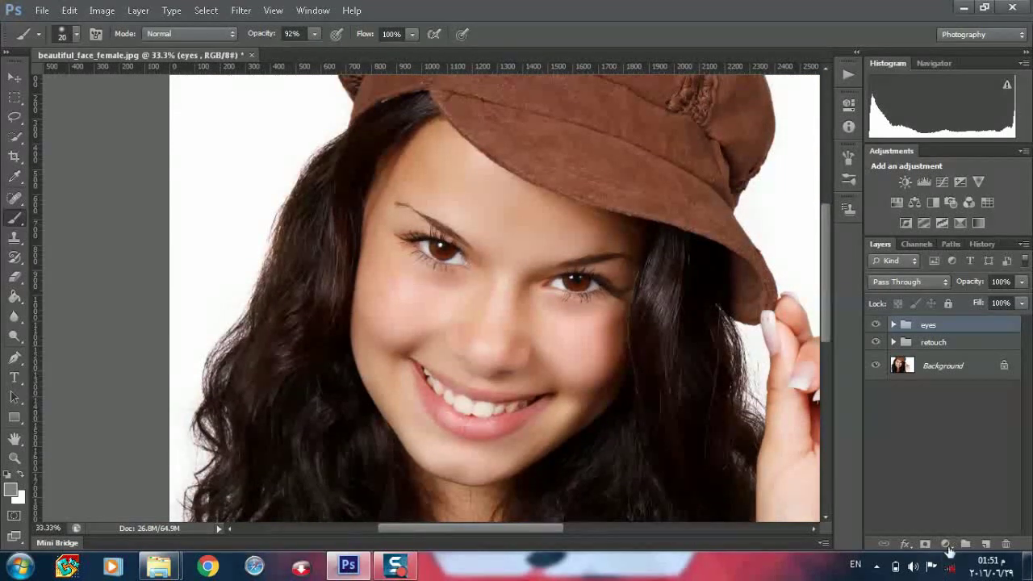
Add a Selective Color adjustment layer and nudge the Reds' cyan, magenta and yellow sliders.
left_click(946, 544)
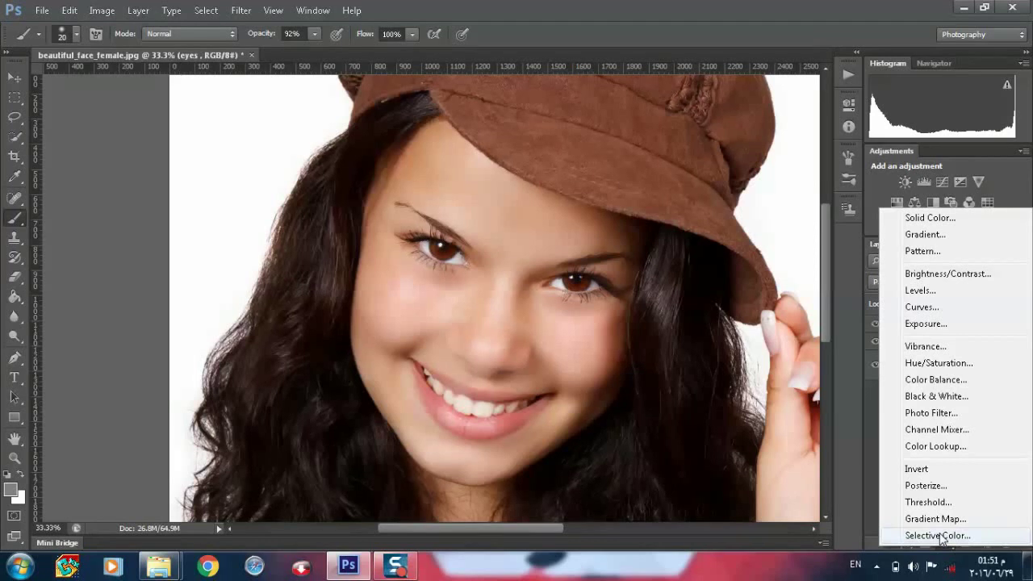
left_click(936, 536)
left_click_drag(745, 196, 750, 195)
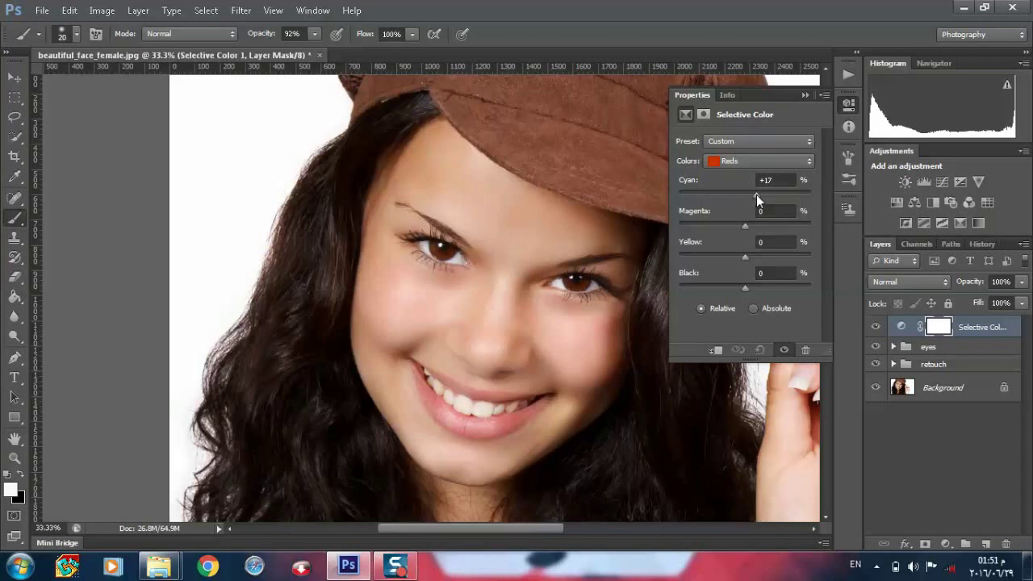
left_click_drag(745, 225, 753, 222)
left_click_drag(757, 229, 753, 227)
left_click_drag(745, 257, 737, 255)
Set the Yellows to Magenta +8 and Yellow -17, comparing the skin warming on and off.
left_click(739, 162)
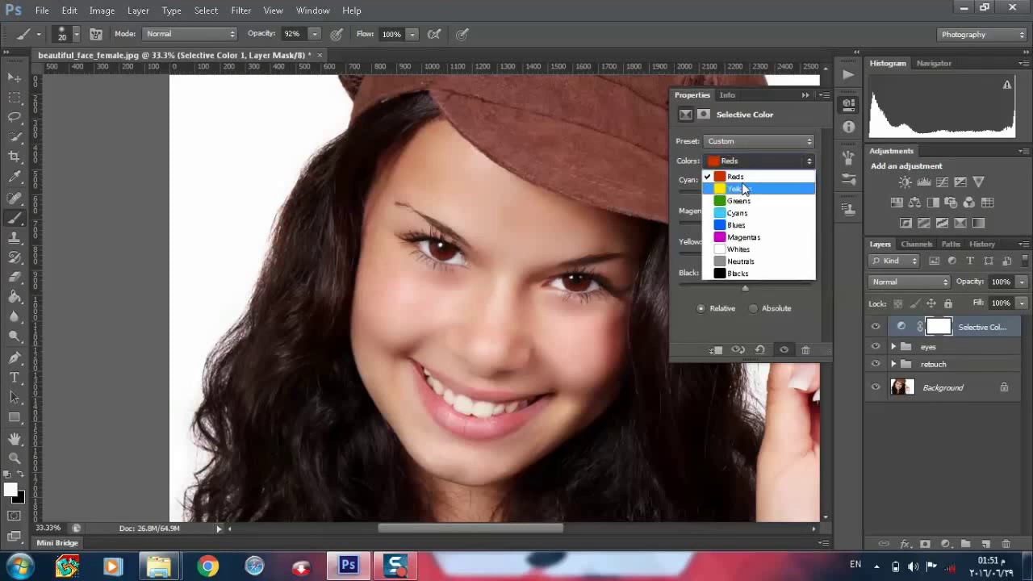
left_click(744, 189)
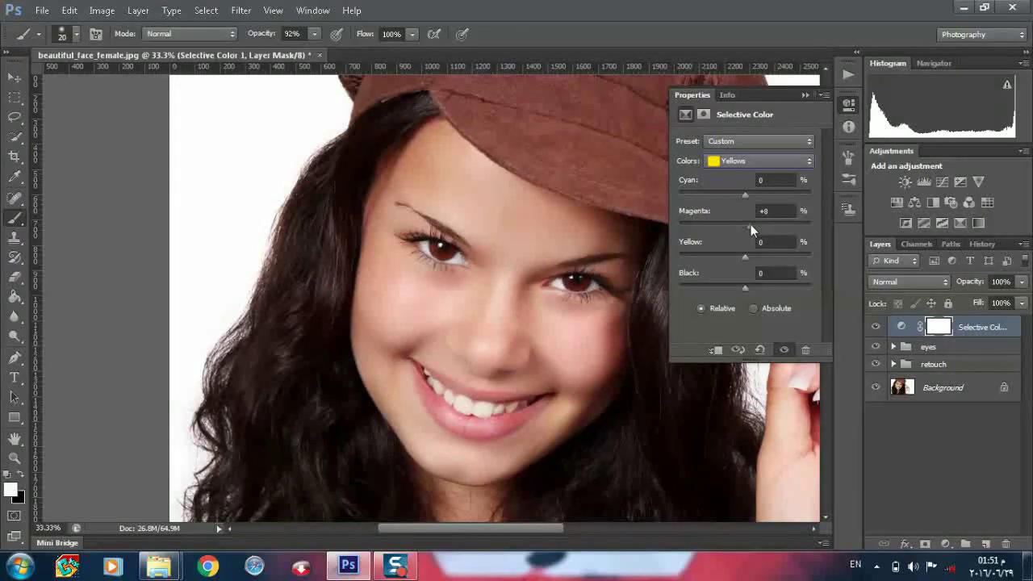
left_click_drag(745, 257, 733, 257)
left_click(784, 349)
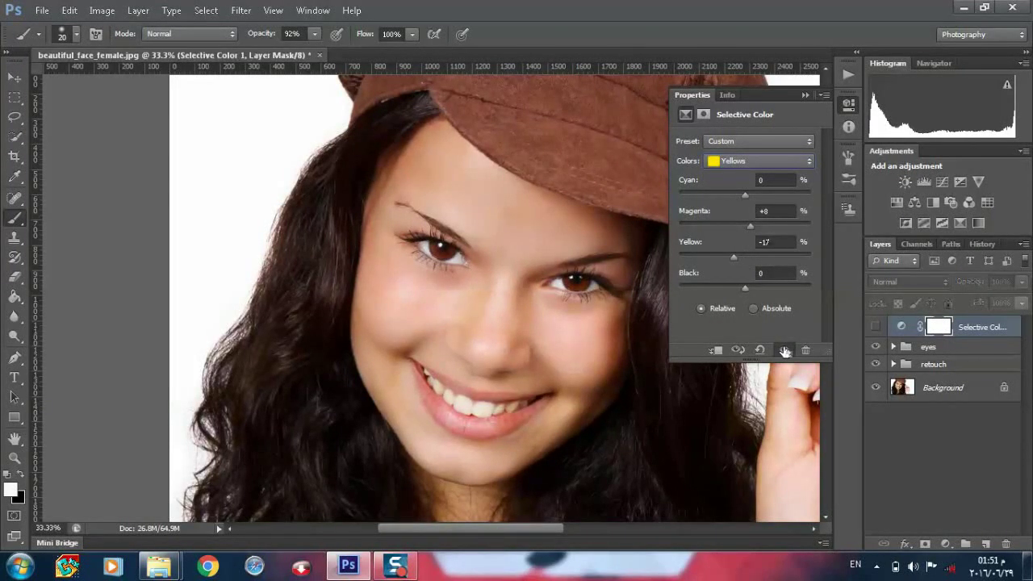
left_click(784, 349)
left_click(783, 350)
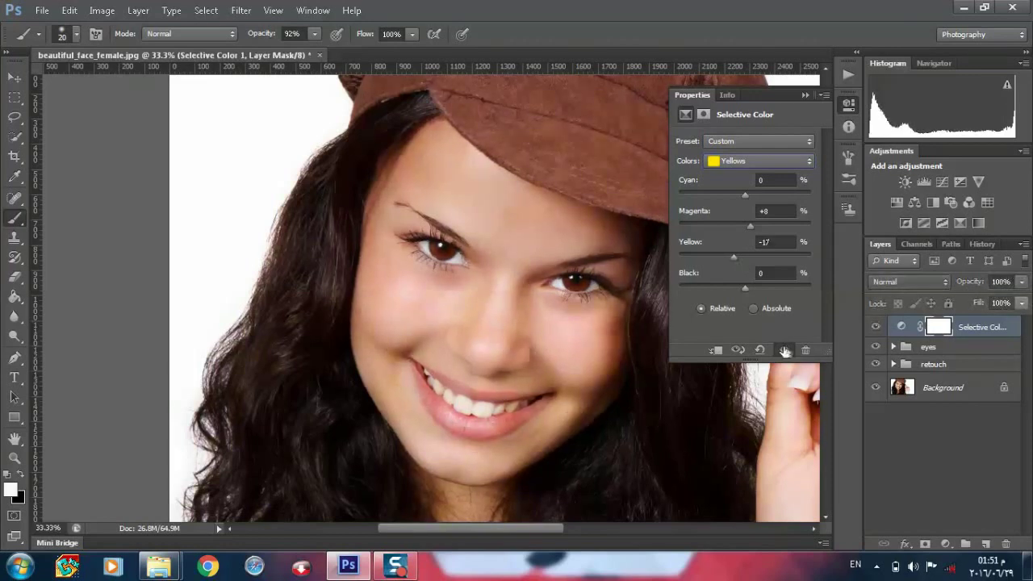
left_click(784, 350)
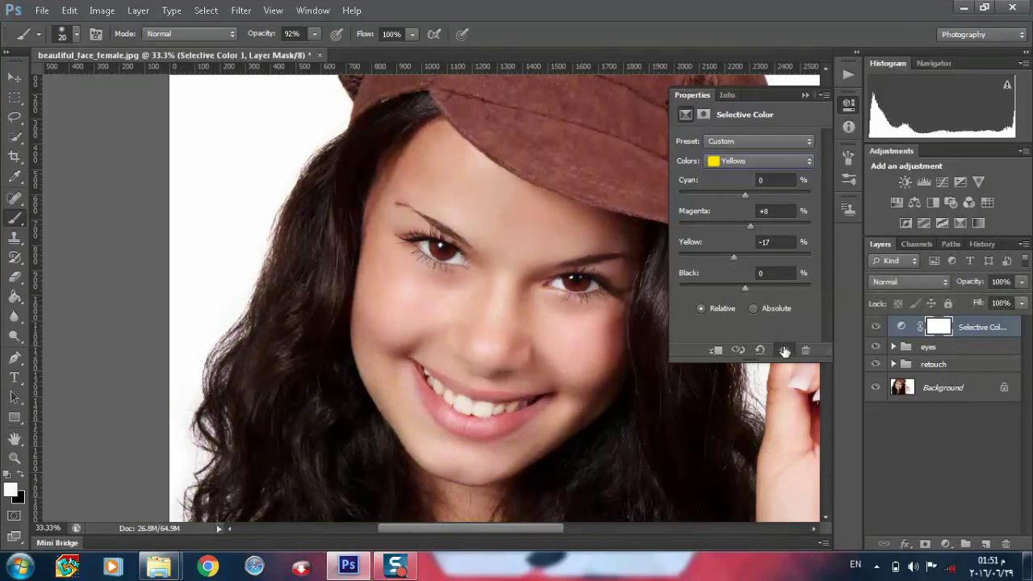
left_click(805, 95)
key("ctrl+minus")
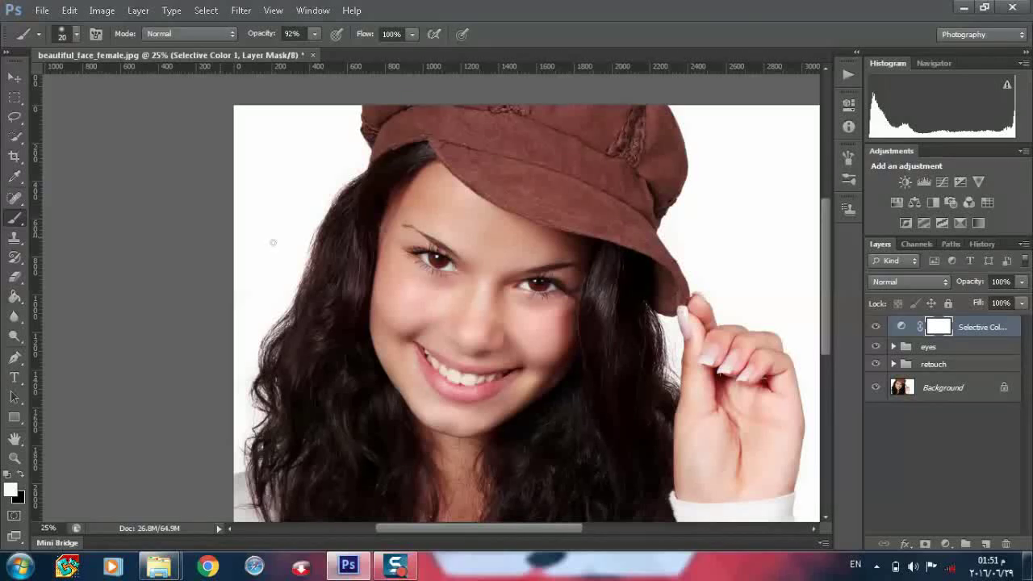
Reset colours so black is the foreground, switch to Quick Mask mode, and zoom in and back out.
key("q")
key("x")
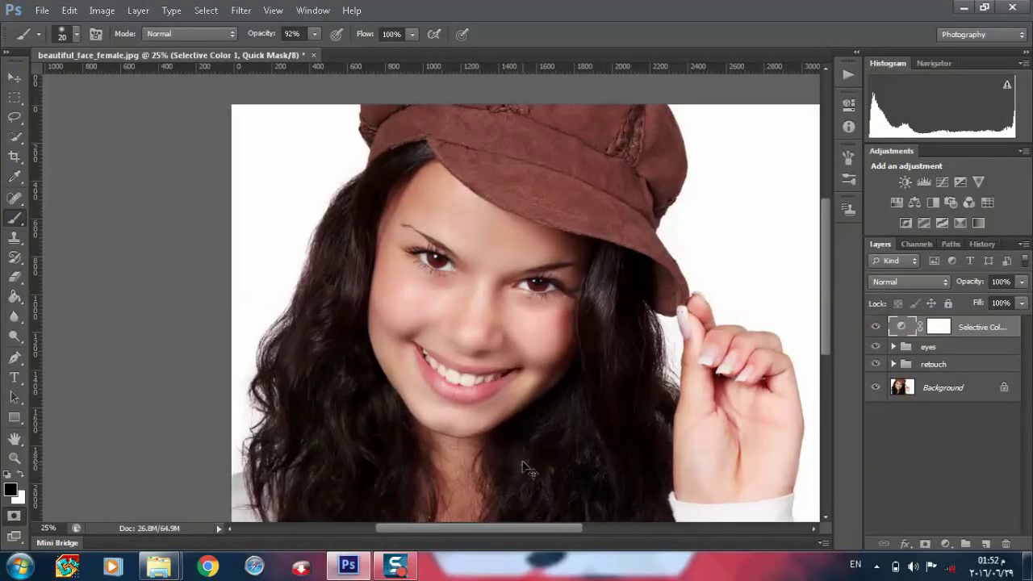
scroll(523, 461, "up", 1)
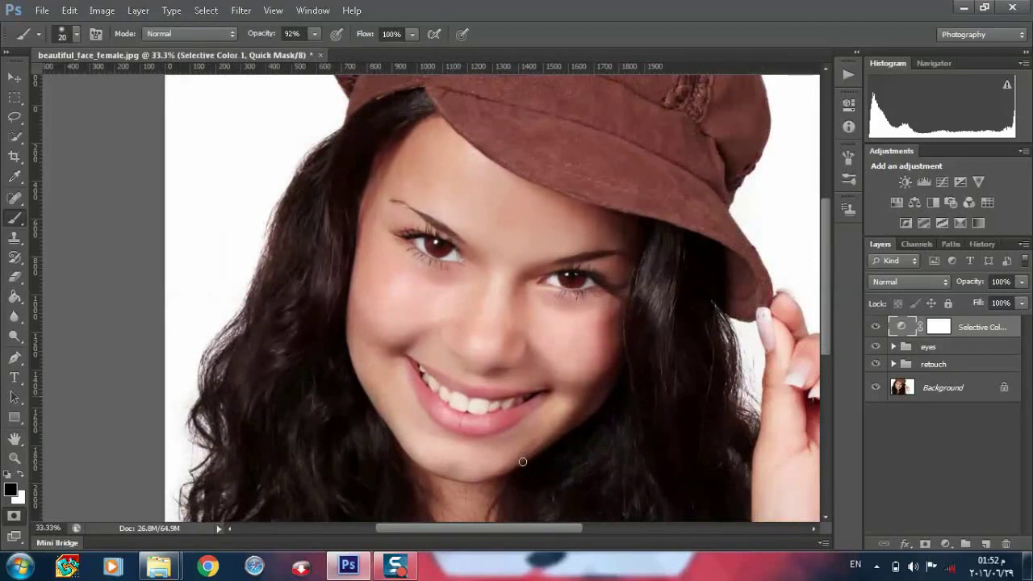
scroll(522, 461, "down", 2)
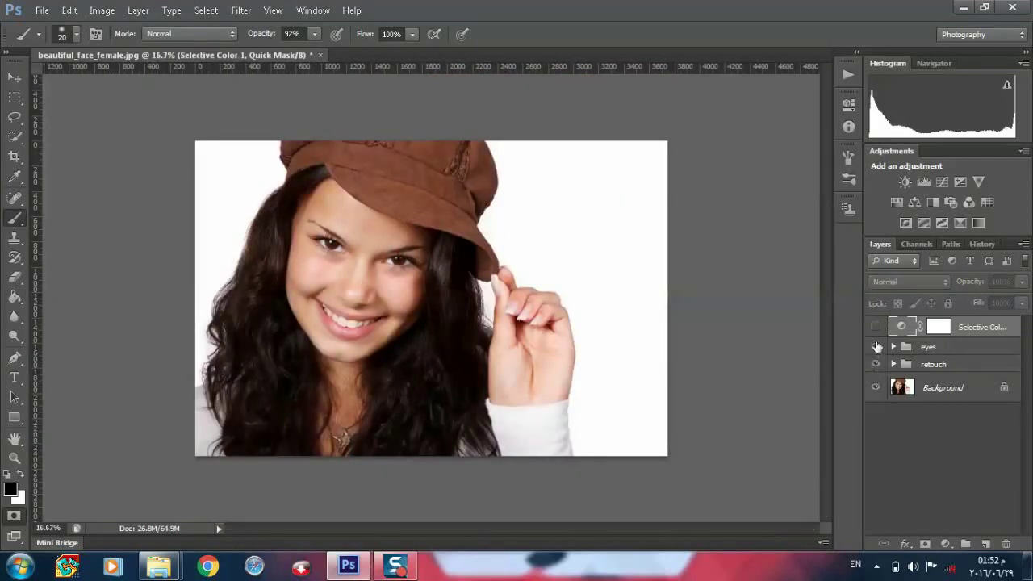